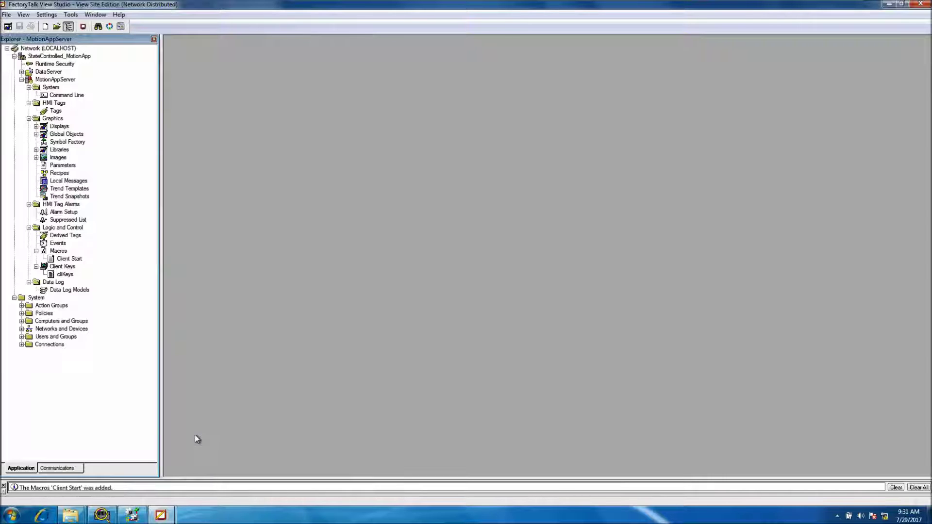
Switch to RSLogix 5000 to view the MachineState_Control ladder routine
click(131, 514)
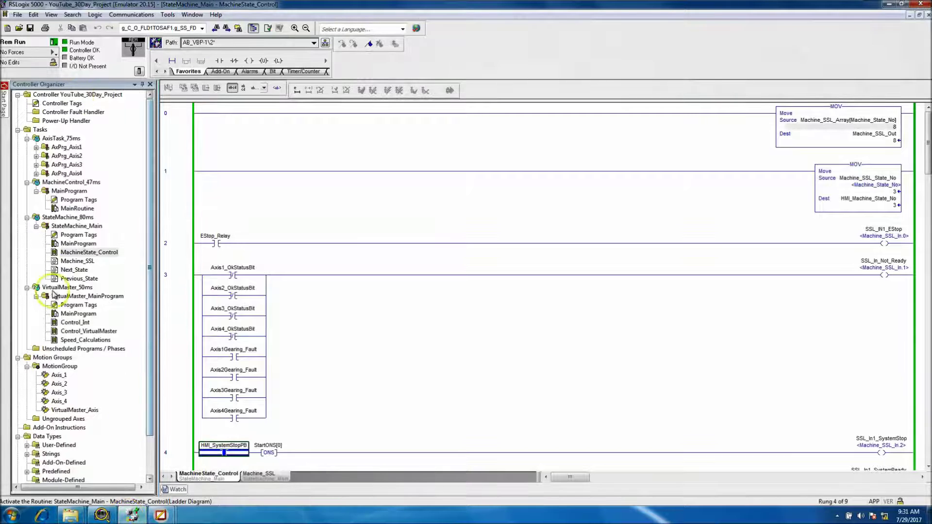
Return to the FactoryTalk View Studio StateControlled_MotionApp project window
click(160, 515)
click(218, 466)
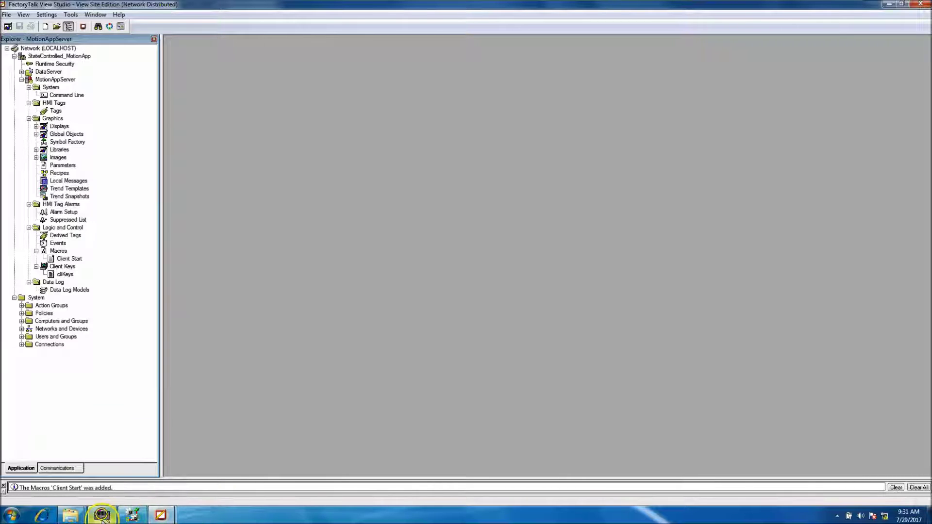
click(102, 515)
mouse_move(745, 144)
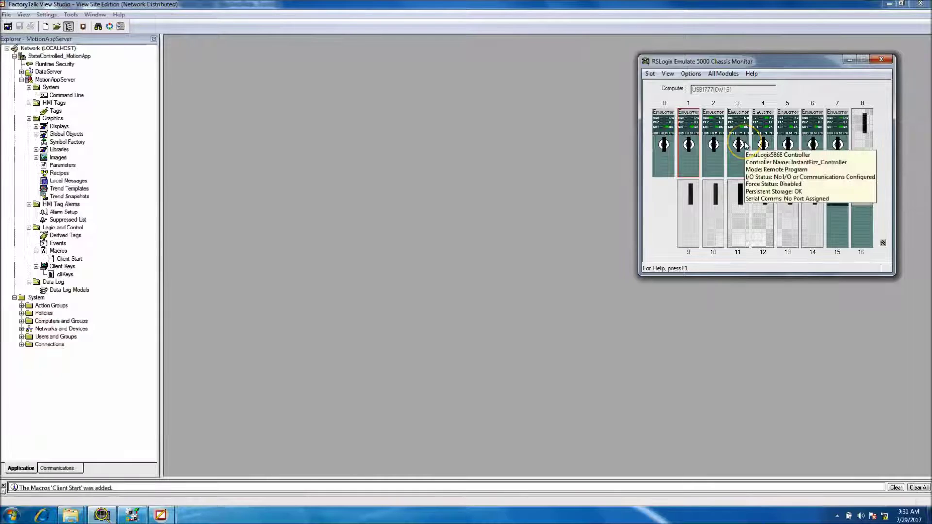
click(849, 60)
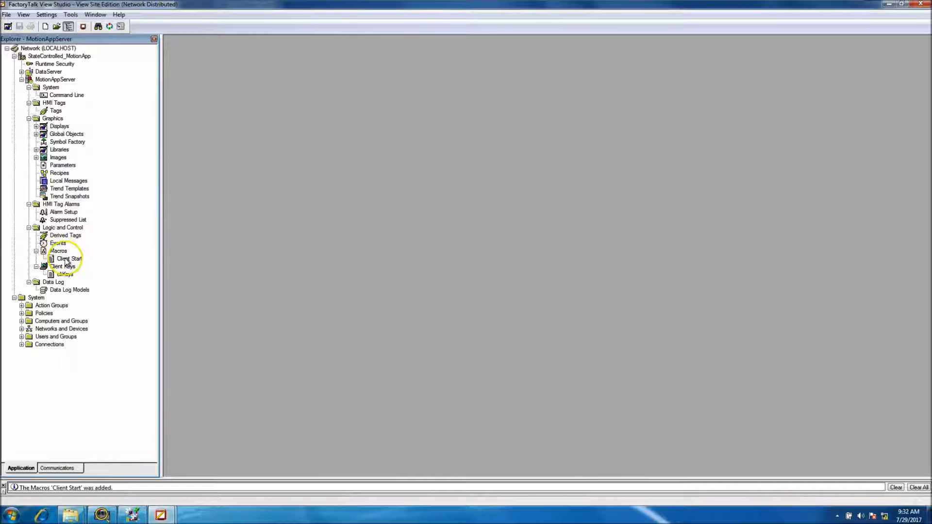
Review the Client Start macro and the cliKeys client key definitions, then close both
double_click(67, 259)
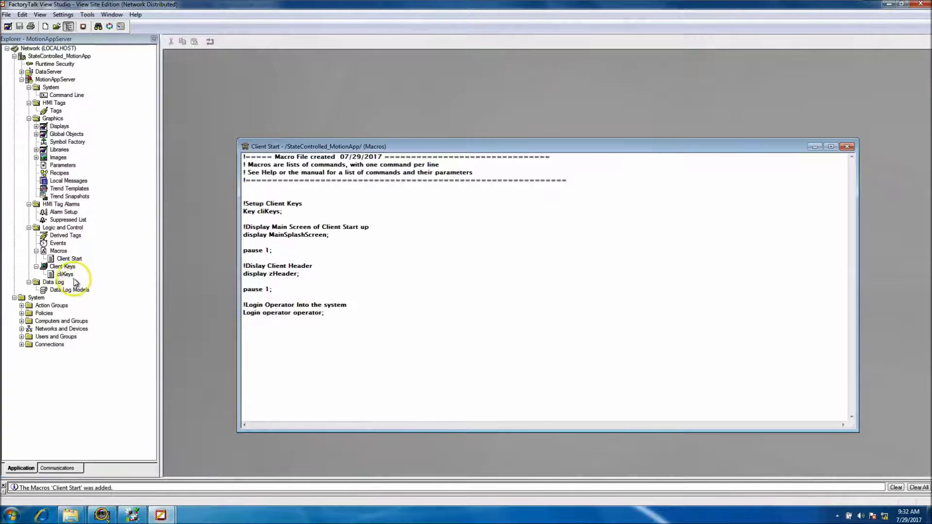
double_click(65, 275)
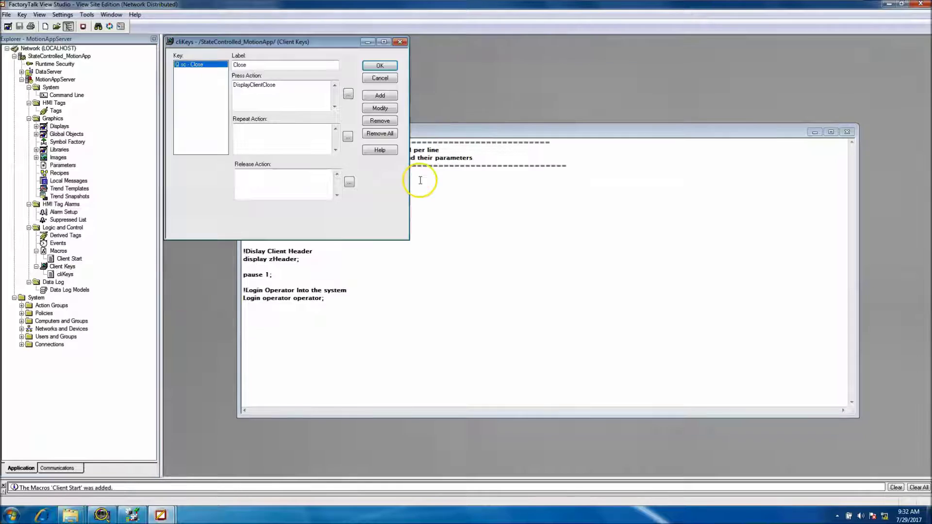
drag(336, 43, 638, 208)
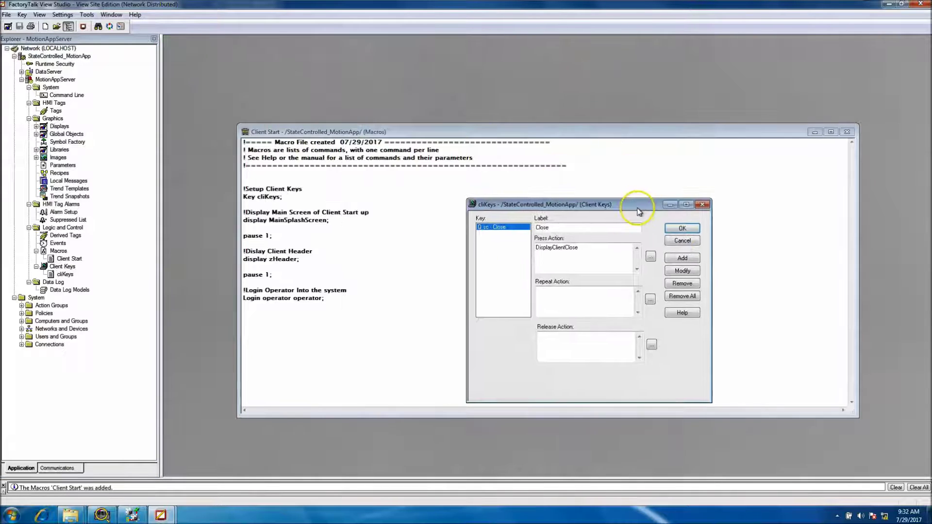
click(702, 205)
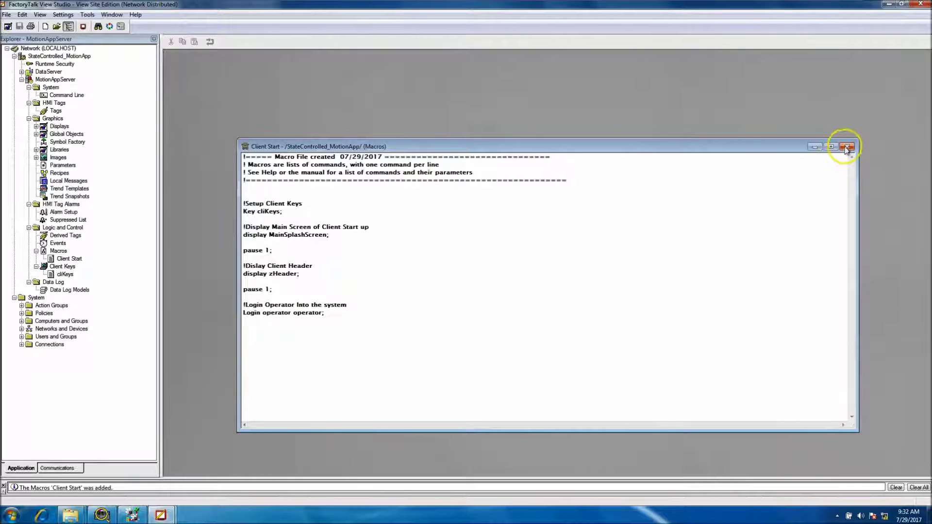
click(846, 147)
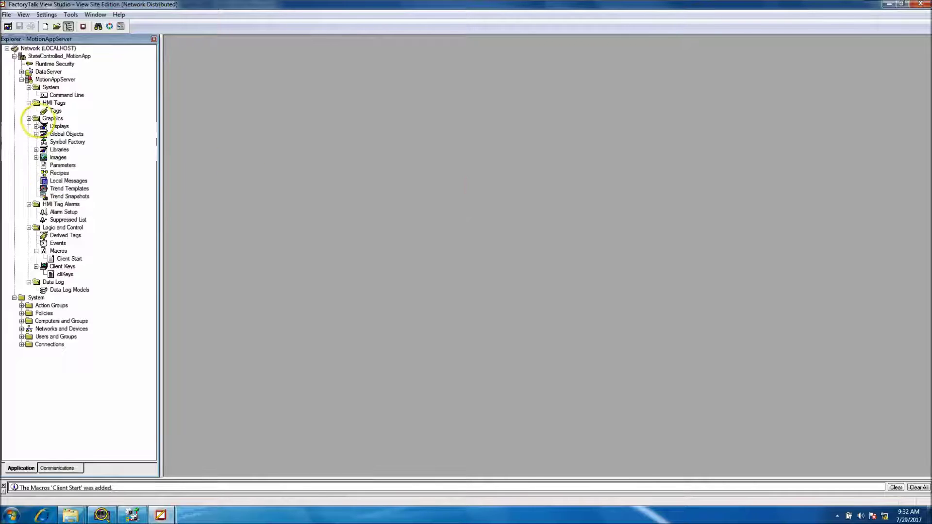
Expand the Displays folder to list all displays and locate MainSplashScreen
click(36, 126)
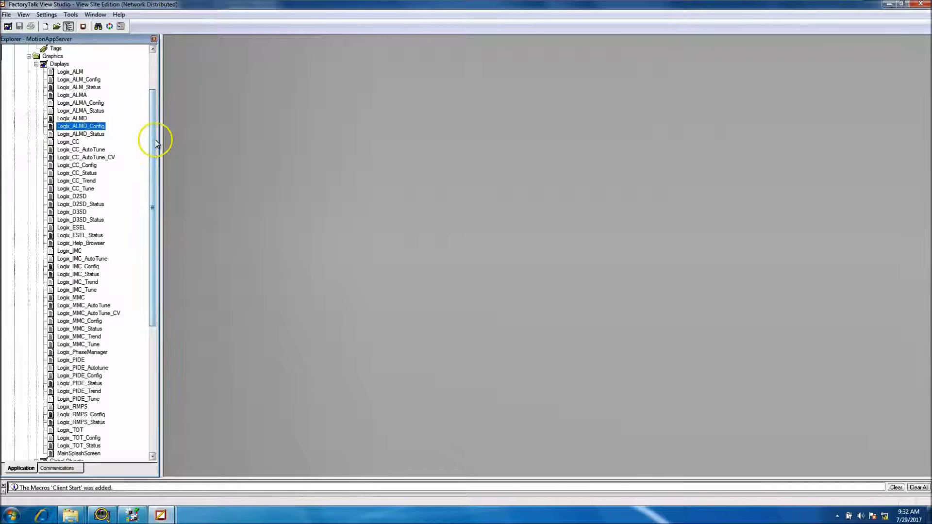
drag(154, 144, 173, 228)
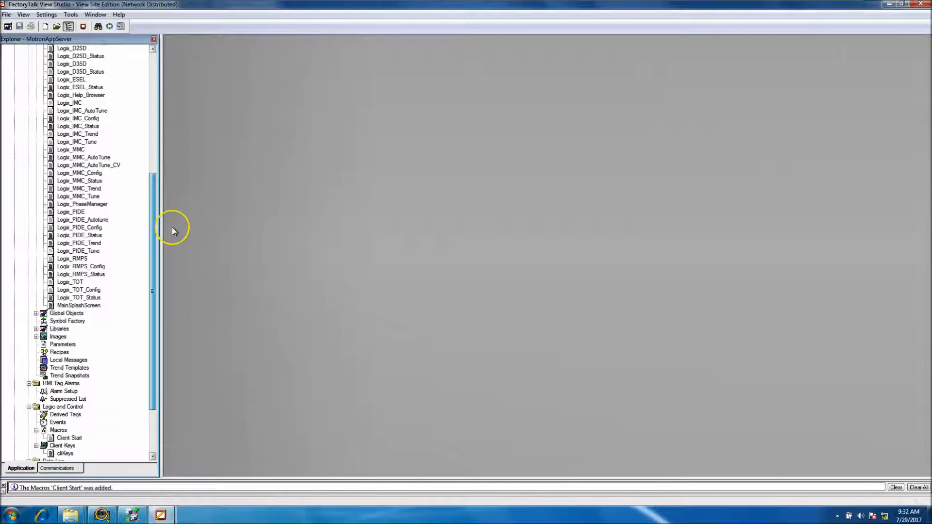
click(88, 307)
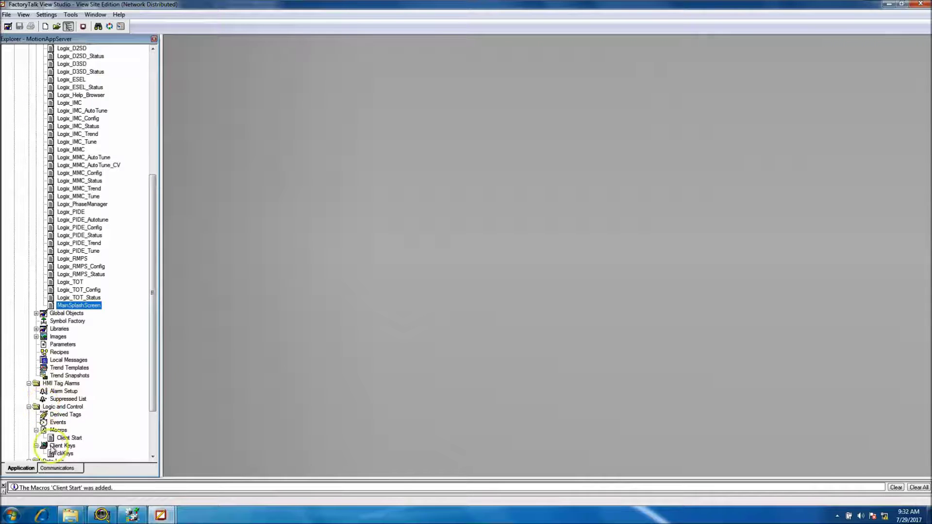
drag(150, 403, 150, 444)
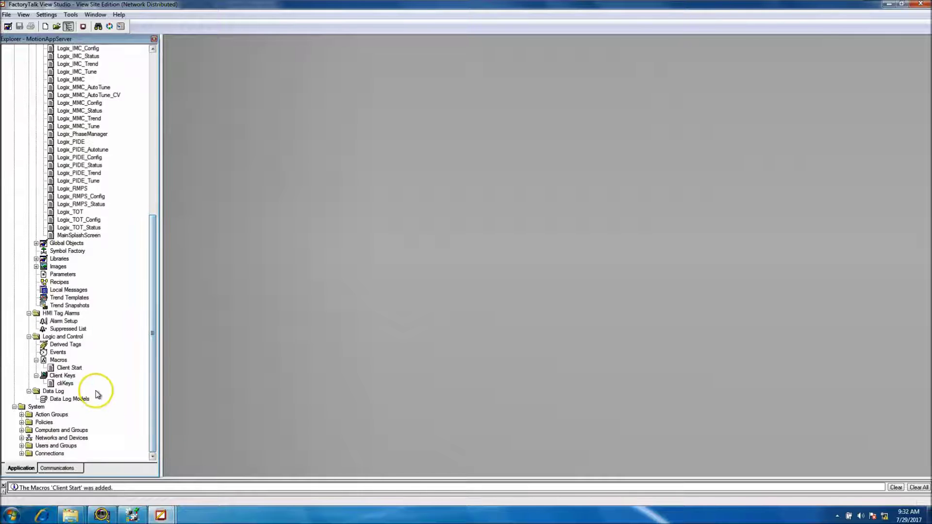
Check the zHeader display name in the Client Start macro, then close it
click(65, 368)
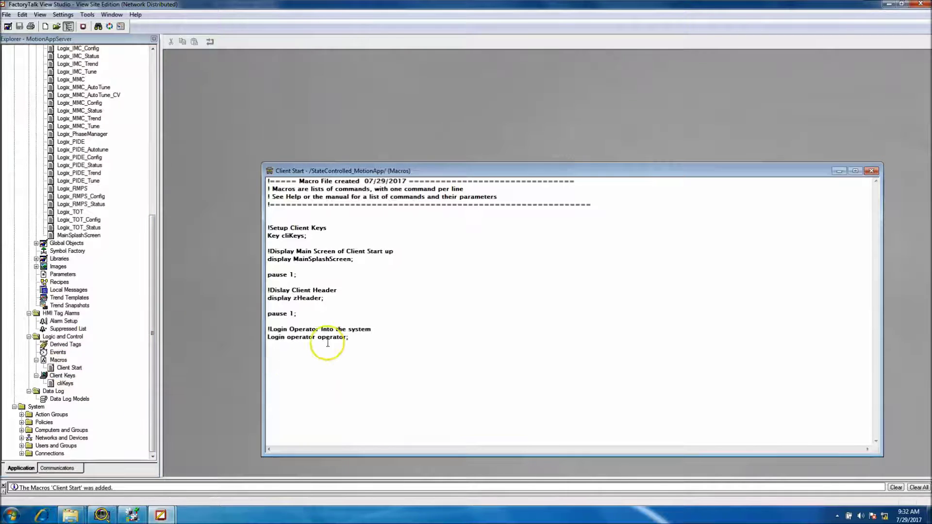
drag(333, 297, 293, 299)
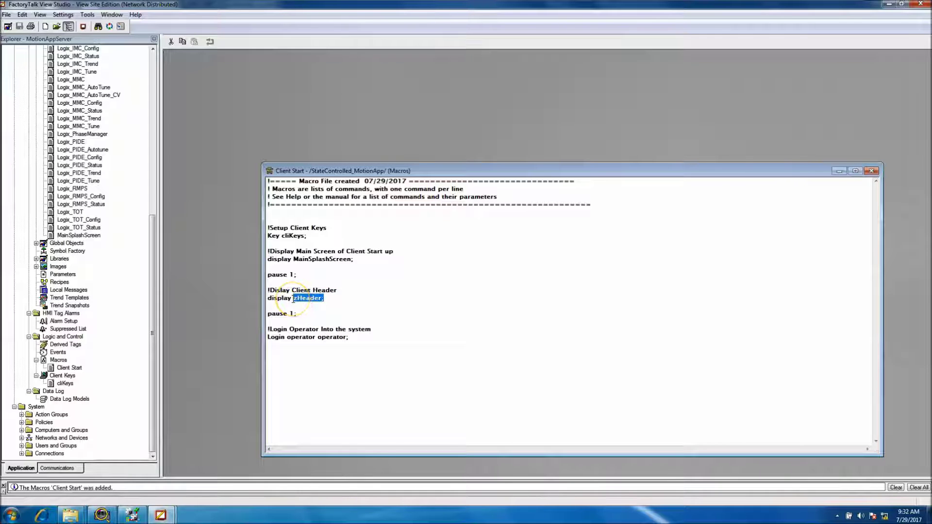
click(872, 171)
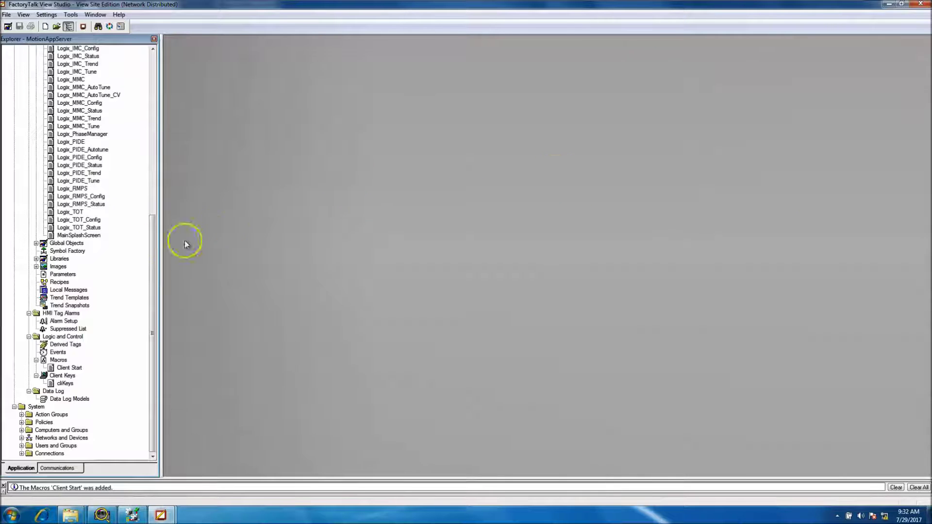
drag(152, 239, 141, 69)
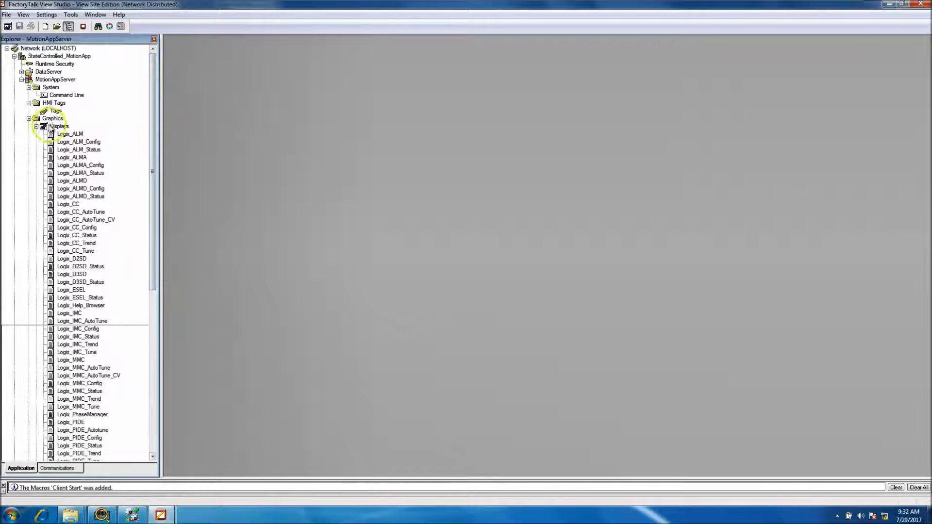
Create a new display and size it in pixels with a width of 1280
right_click(54, 127)
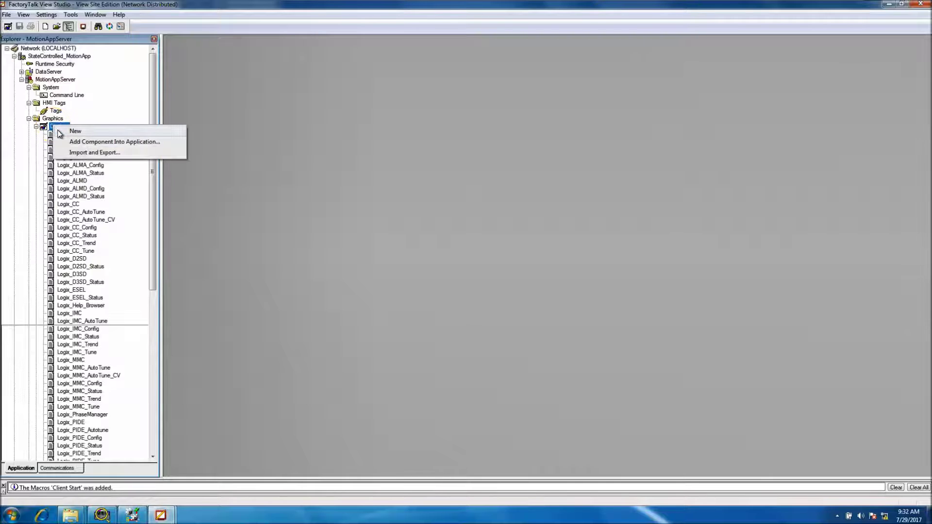
click(58, 132)
right_click(248, 136)
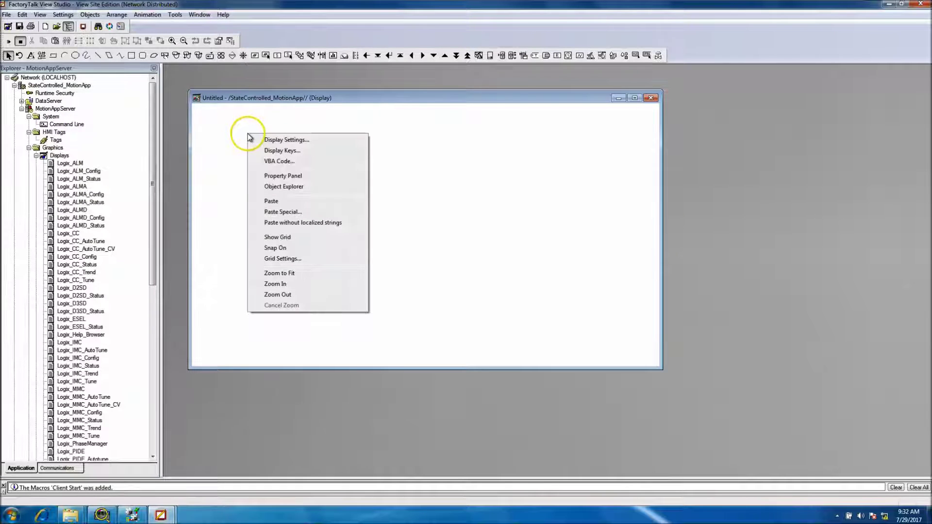
click(257, 141)
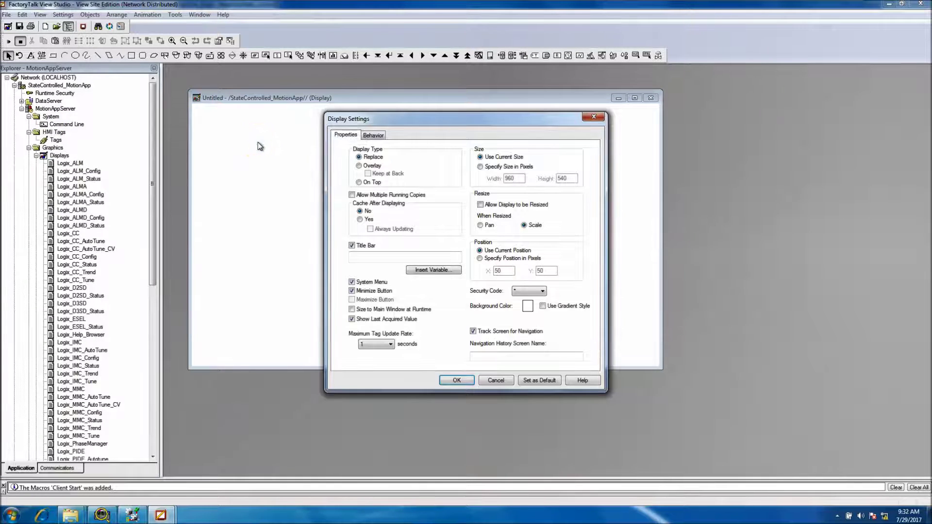
click(481, 168)
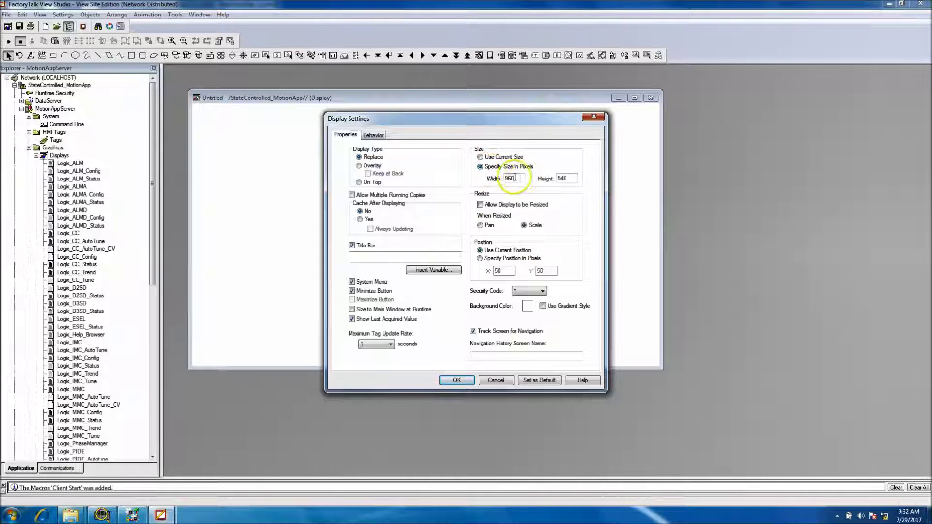
double_click(511, 178)
text(12)
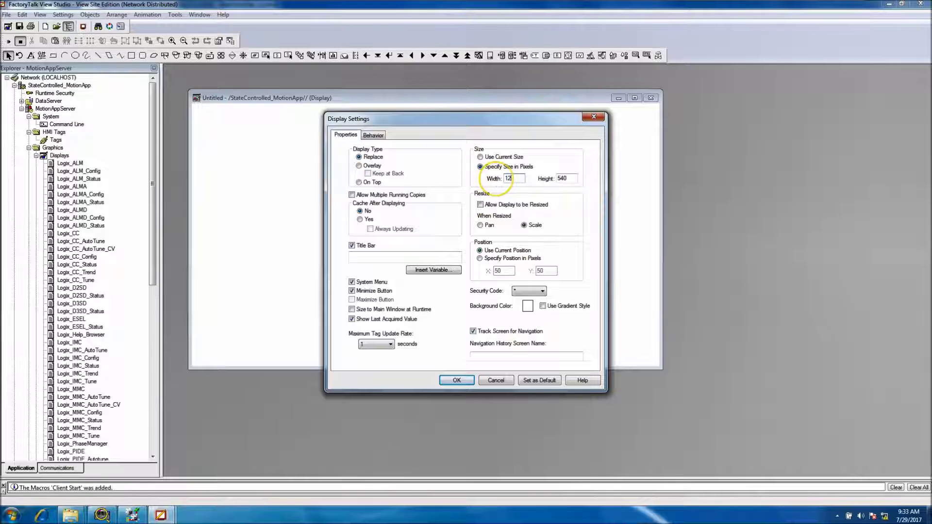
text(80)
Set the display height to 90 and its pixel position to X 0, Y 0
click(565, 179)
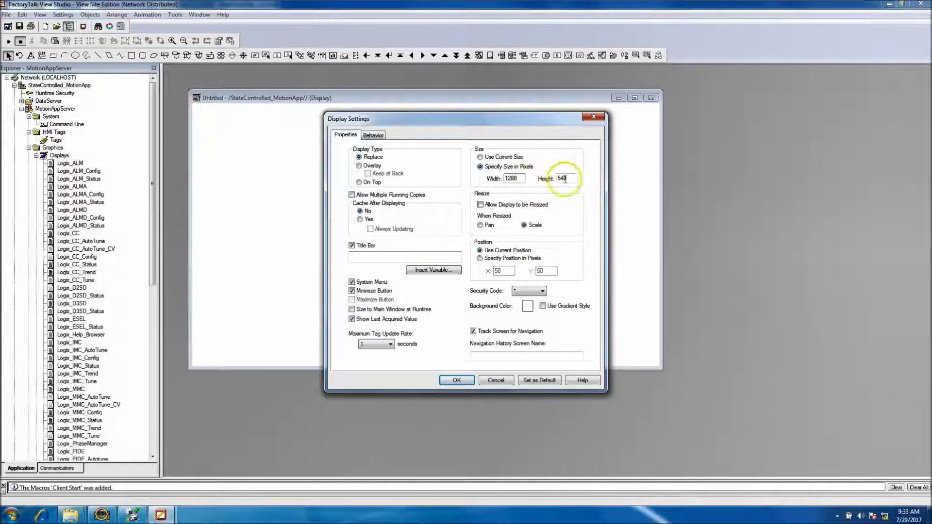
drag(565, 180, 555, 180)
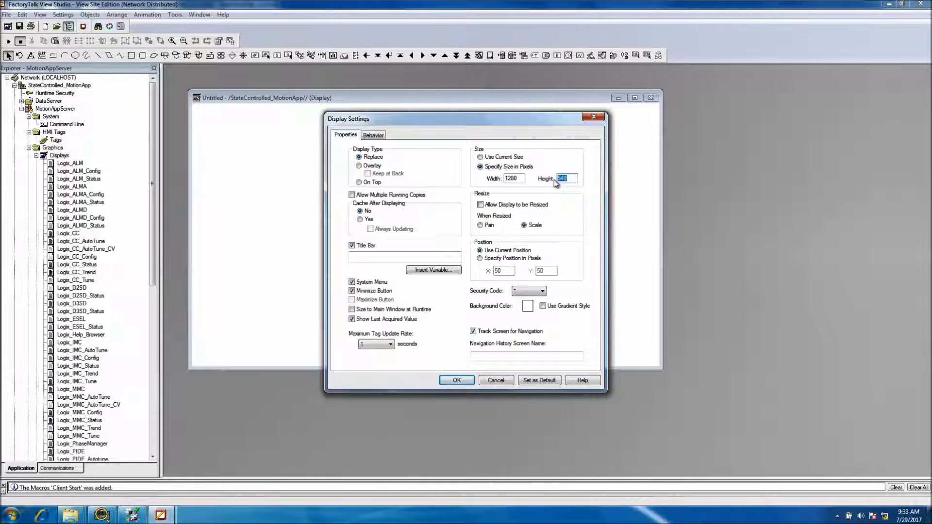
text(90)
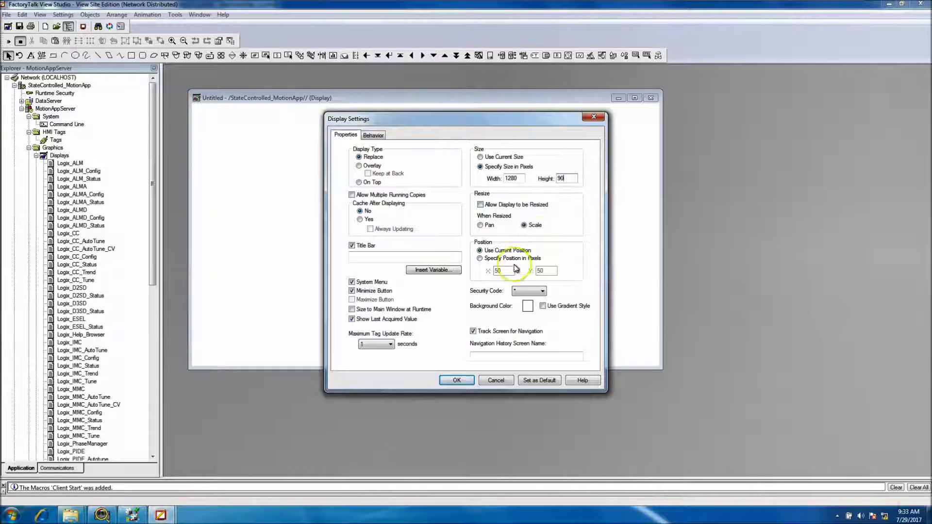
click(480, 258)
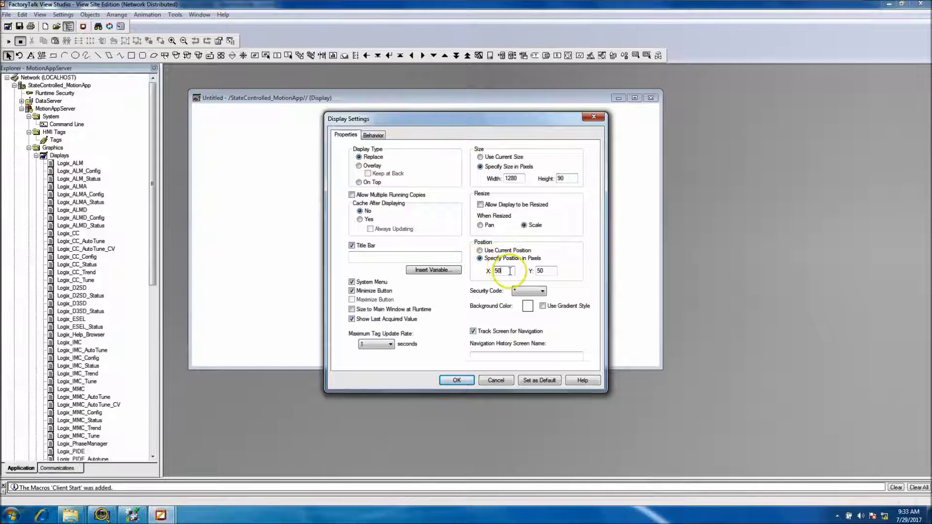
drag(504, 270, 489, 275)
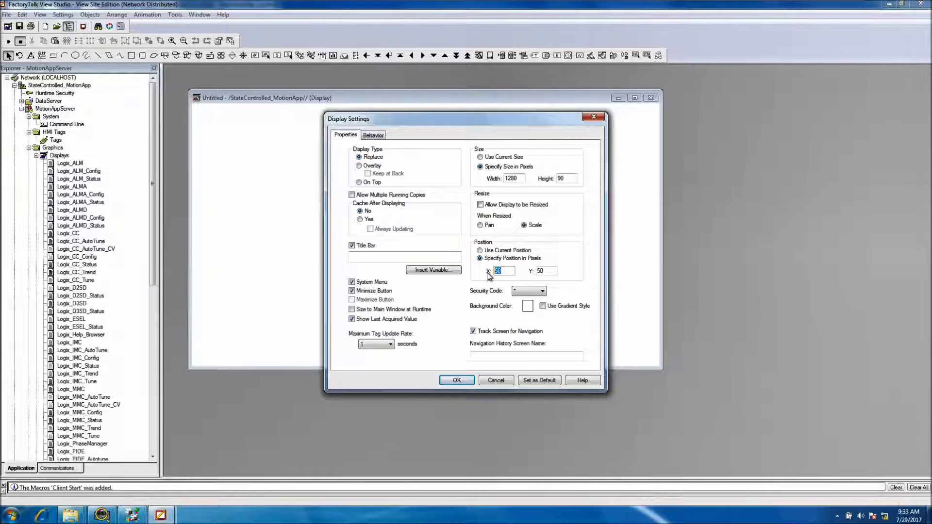
text(0)
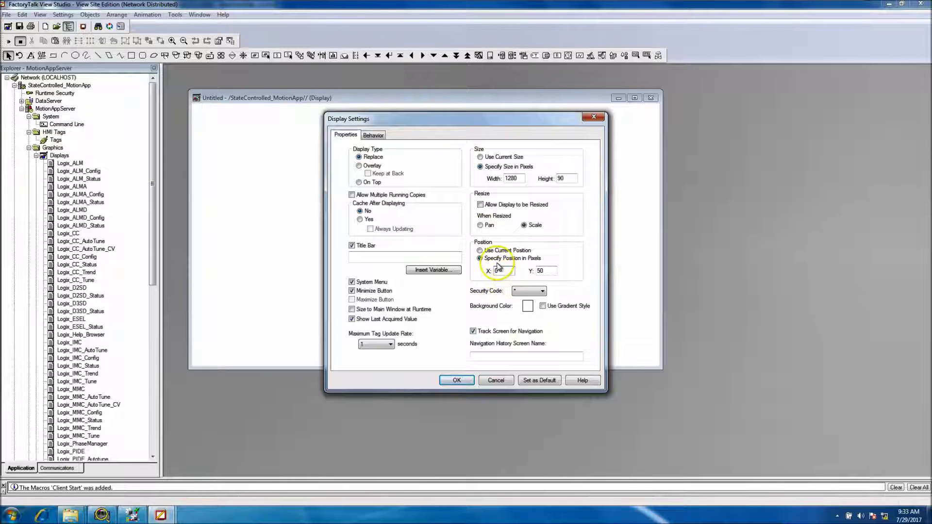
drag(546, 271, 525, 275)
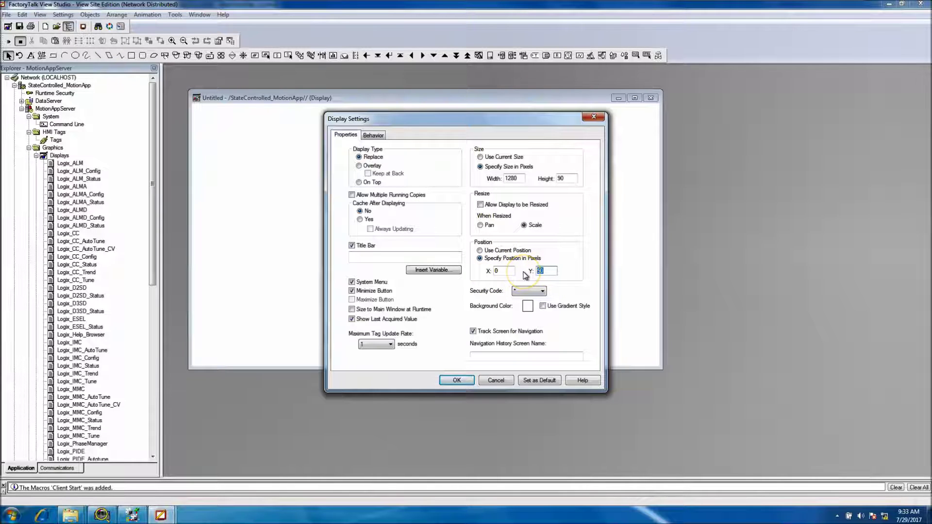
text(0)
Give the display a navy background, remove the Minimize Button and System Menu, and apply
click(528, 306)
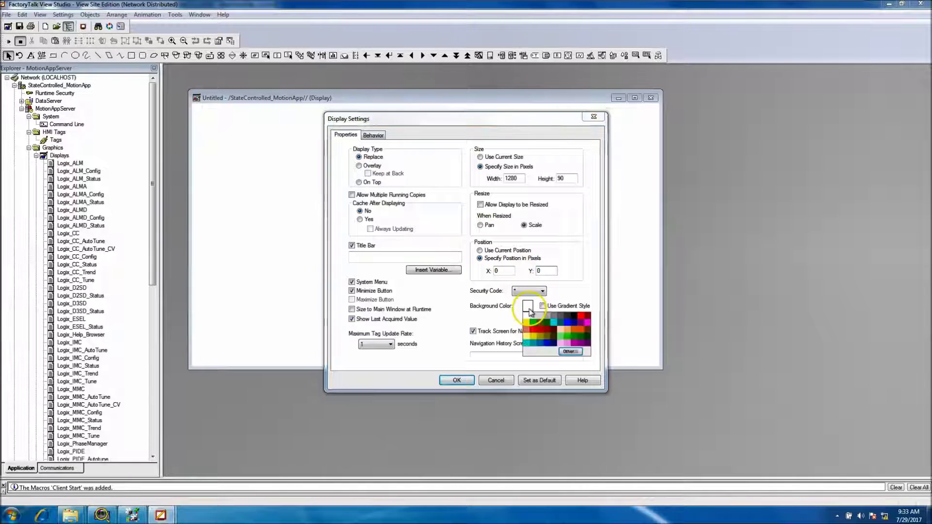
click(576, 327)
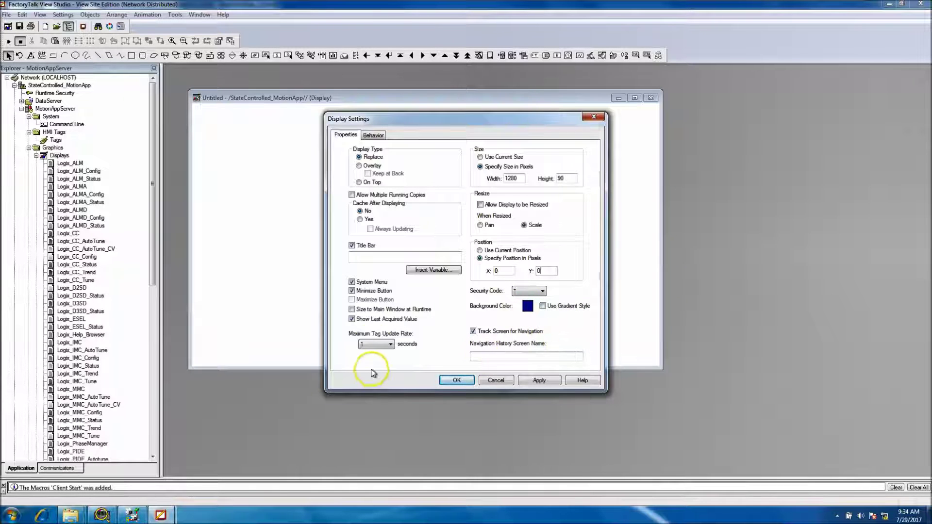
click(352, 291)
click(353, 283)
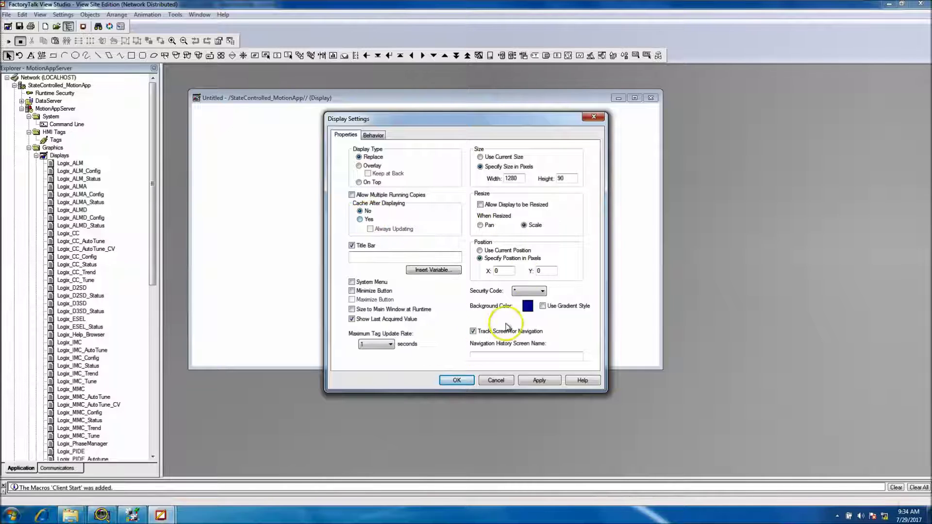
click(543, 292)
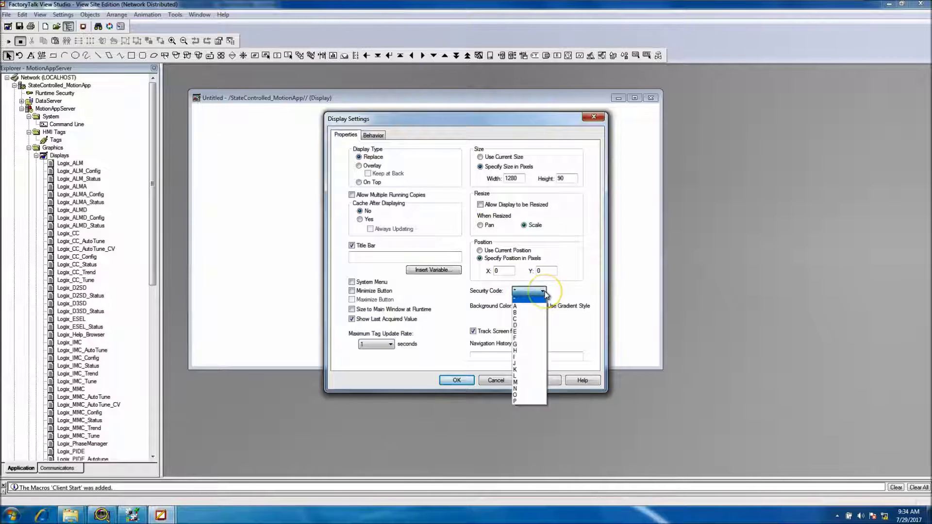
click(544, 292)
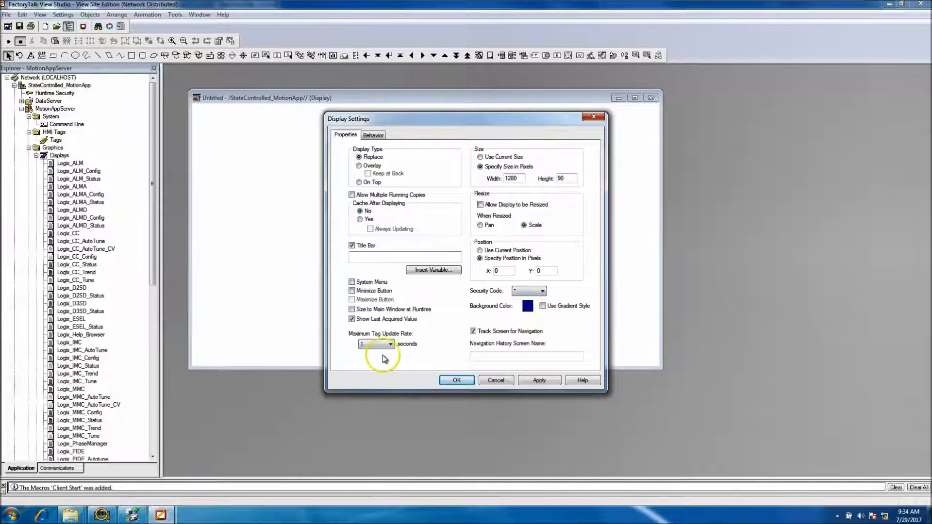
click(540, 381)
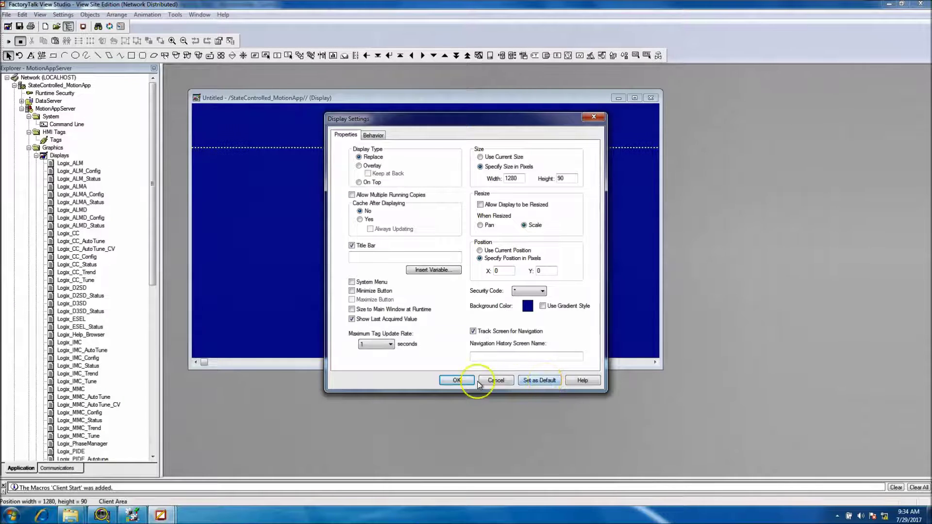
Close Display Settings and resize the display window around the 1280×90 navy strip
click(455, 380)
drag(663, 277, 820, 253)
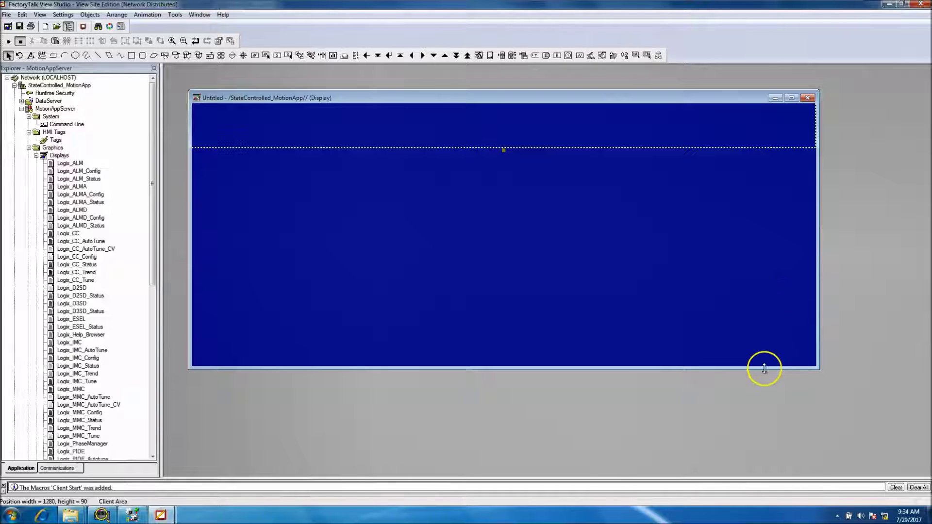
drag(764, 369, 734, 150)
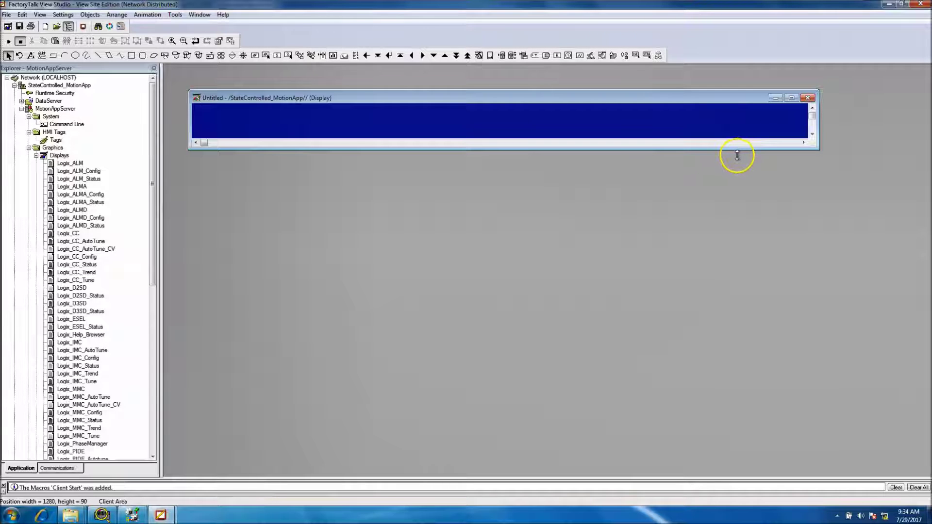
drag(739, 154, 739, 157)
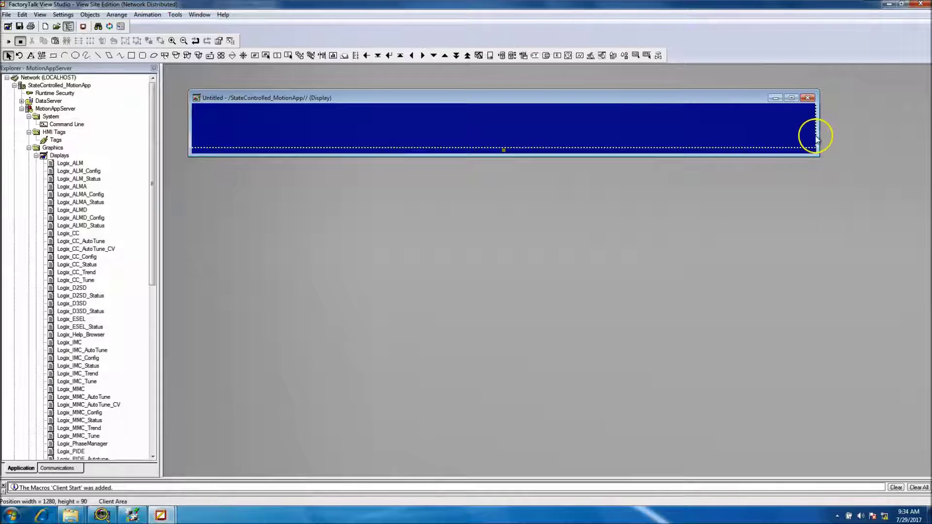
drag(819, 135, 808, 149)
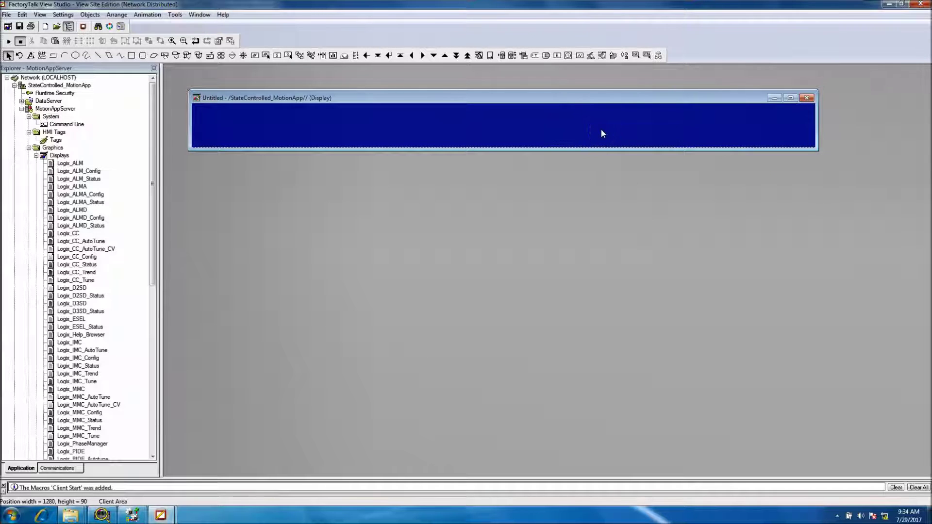
drag(152, 254, 147, 397)
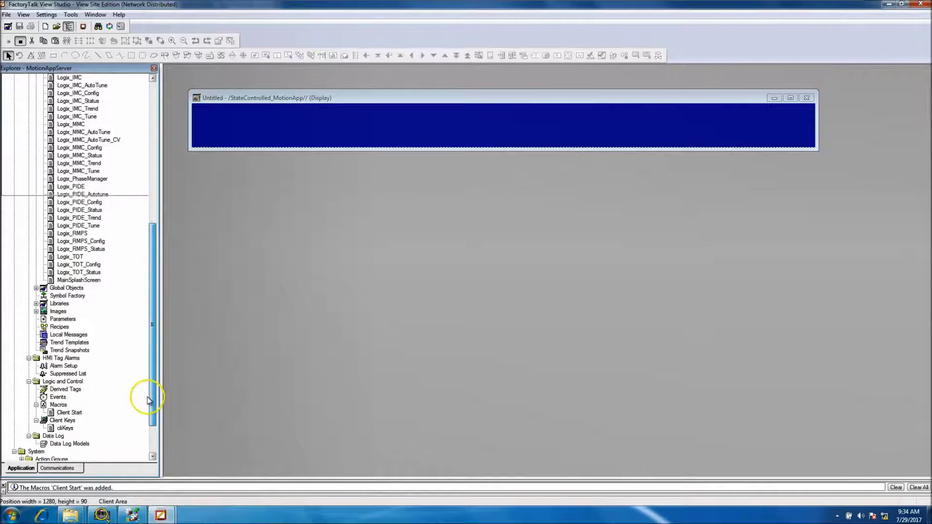
Save the Untitled display as 'zHeader', the name copied from the Client Start macro
click(68, 413)
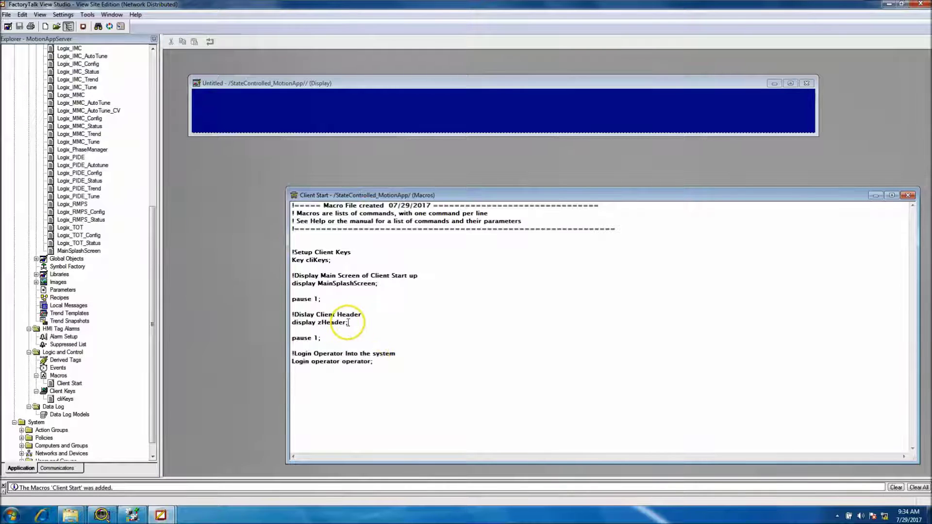
drag(348, 322, 321, 325)
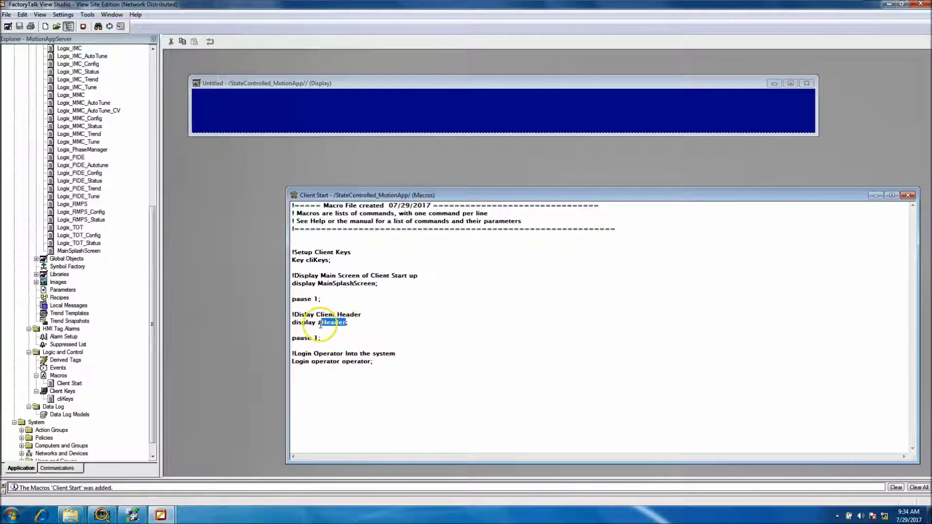
click(480, 119)
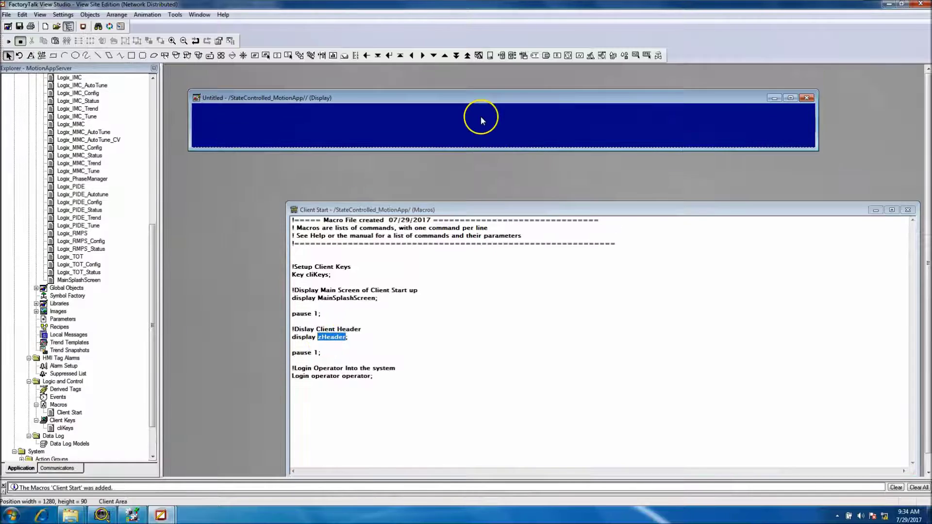
click(808, 99)
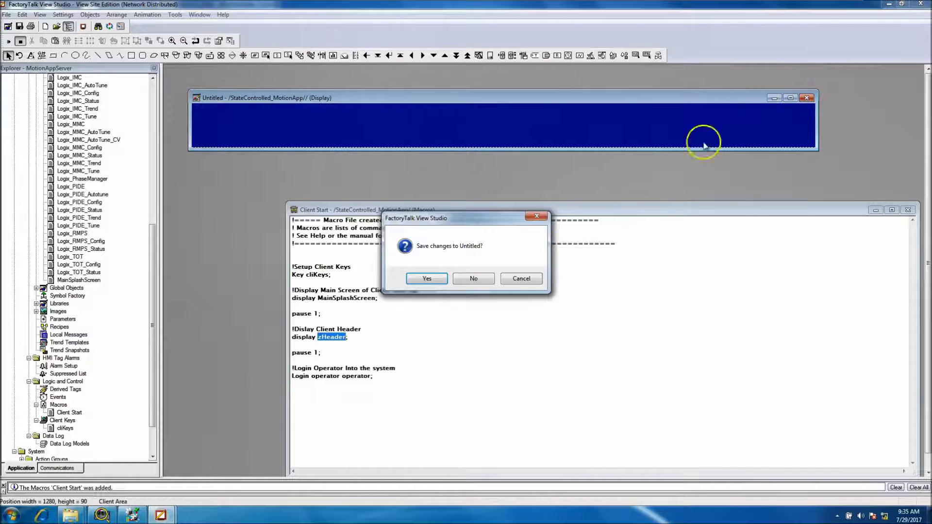
click(430, 280)
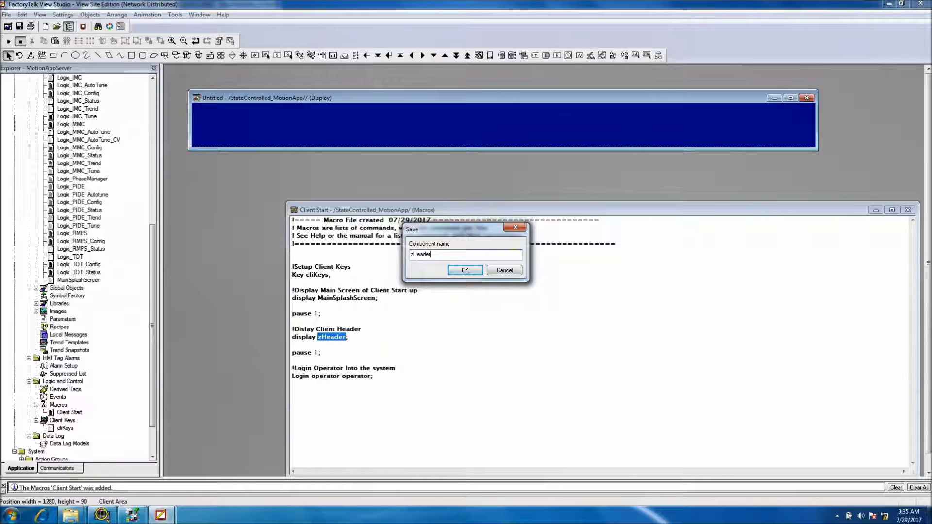
click(466, 270)
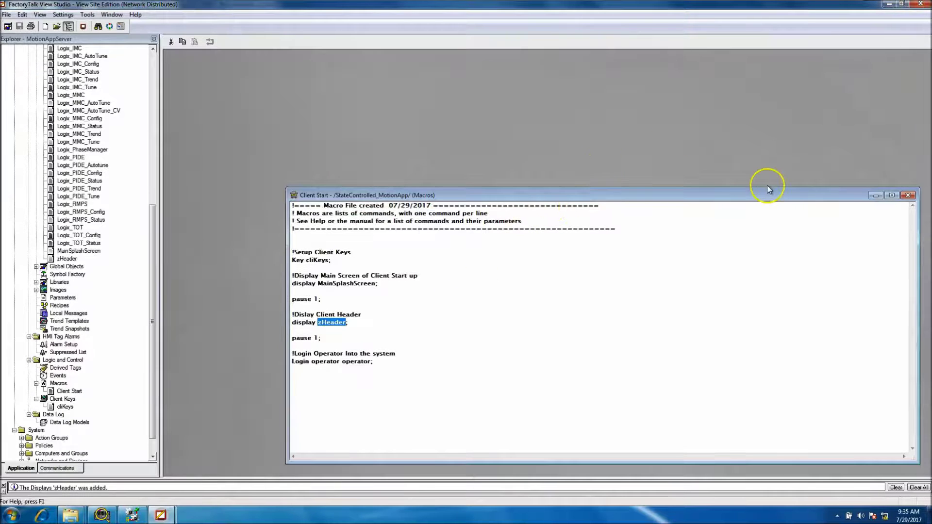
click(908, 196)
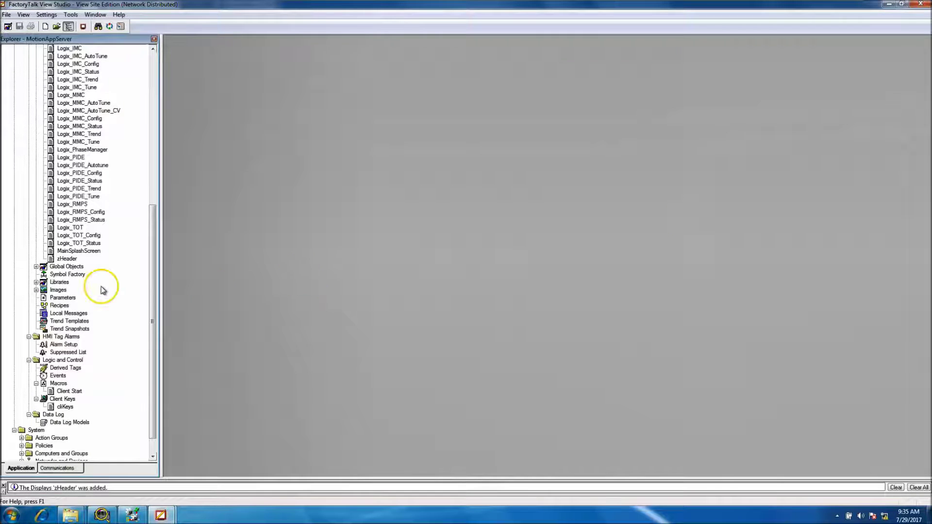
double_click(79, 258)
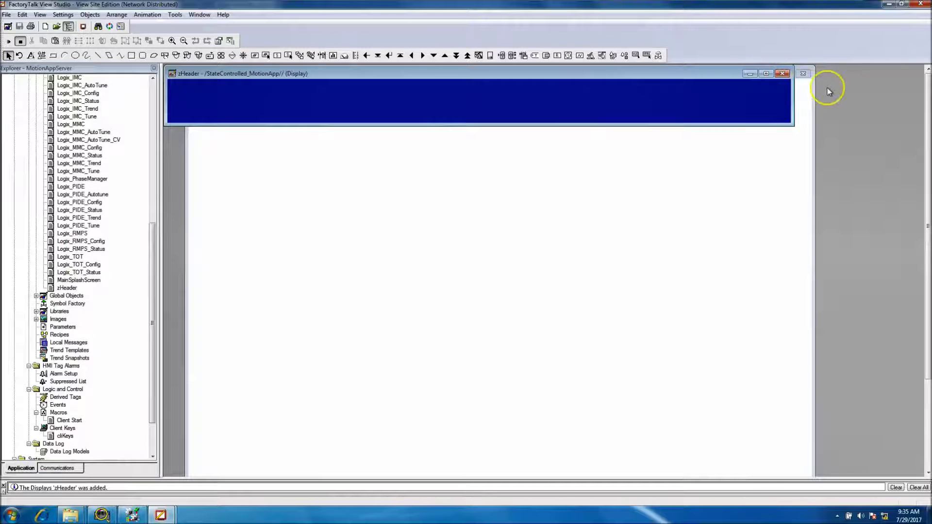
Close the zHeader display, leaving the blank MainSplashScreen open
click(783, 74)
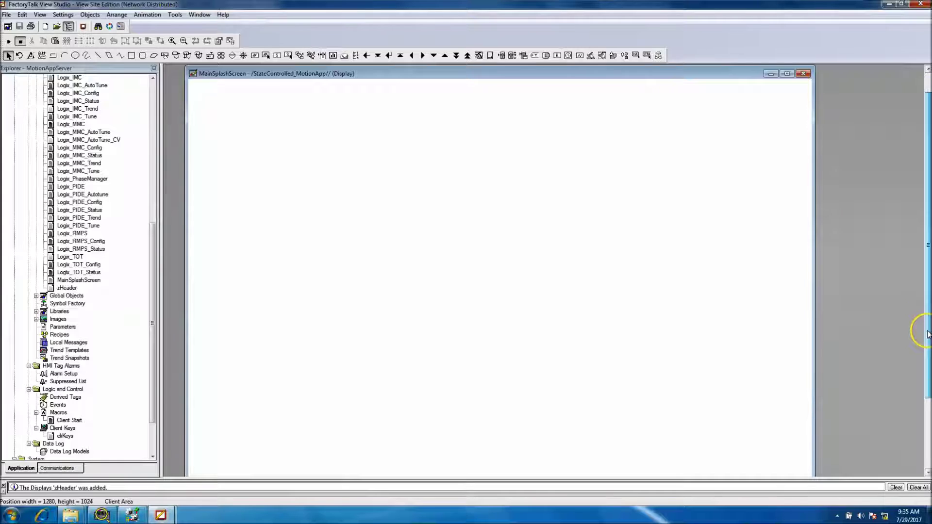
drag(923, 326, 915, 360)
drag(904, 315, 898, 278)
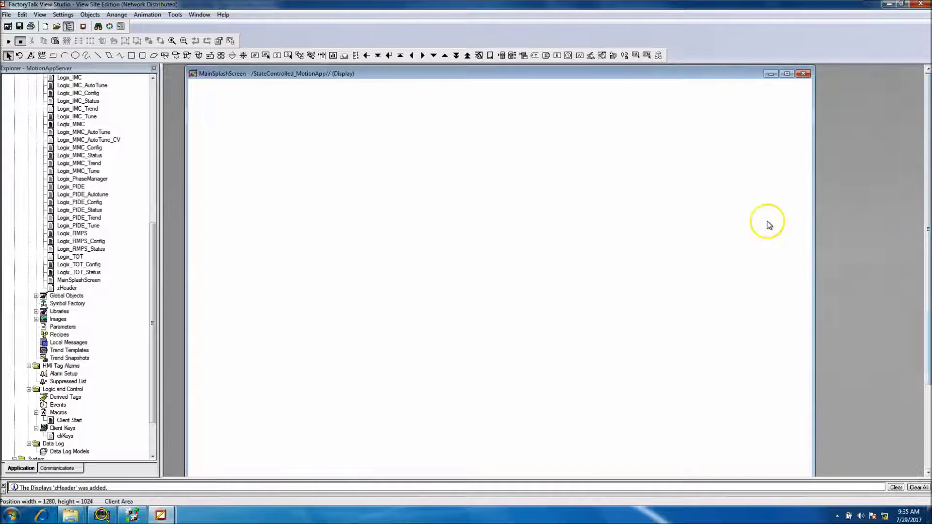
Draw a panel covering the whole MainSplashScreen display
click(92, 15)
mouse_move(102, 49)
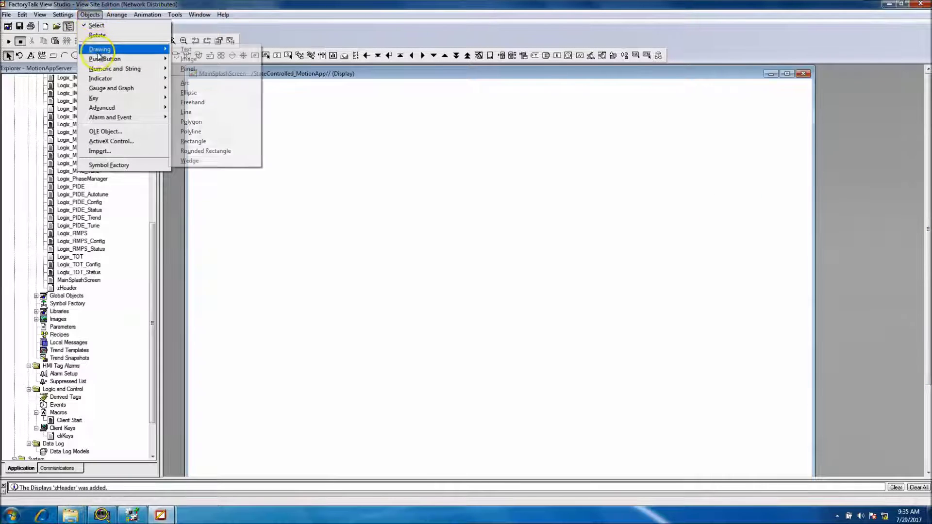
click(204, 69)
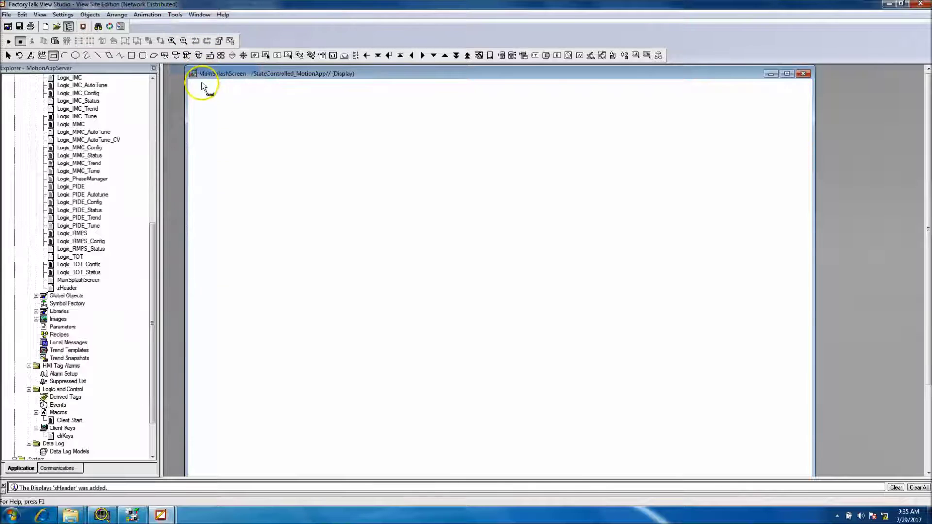
drag(188, 79, 811, 501)
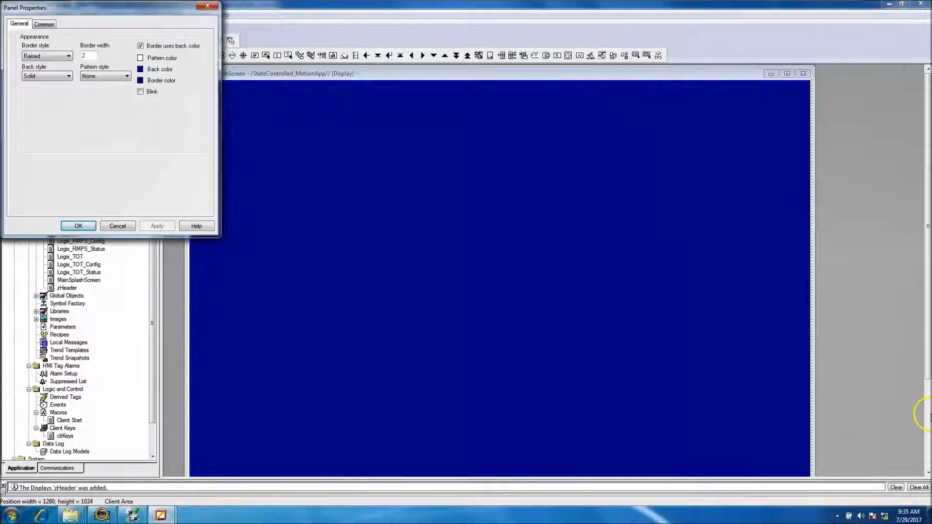
Give the panel a RaisedInset border and apply it
click(69, 57)
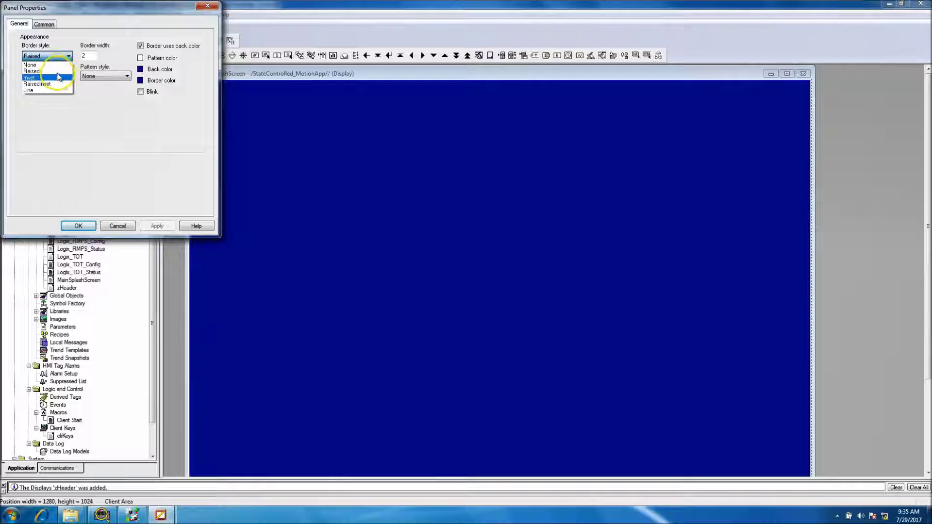
click(55, 86)
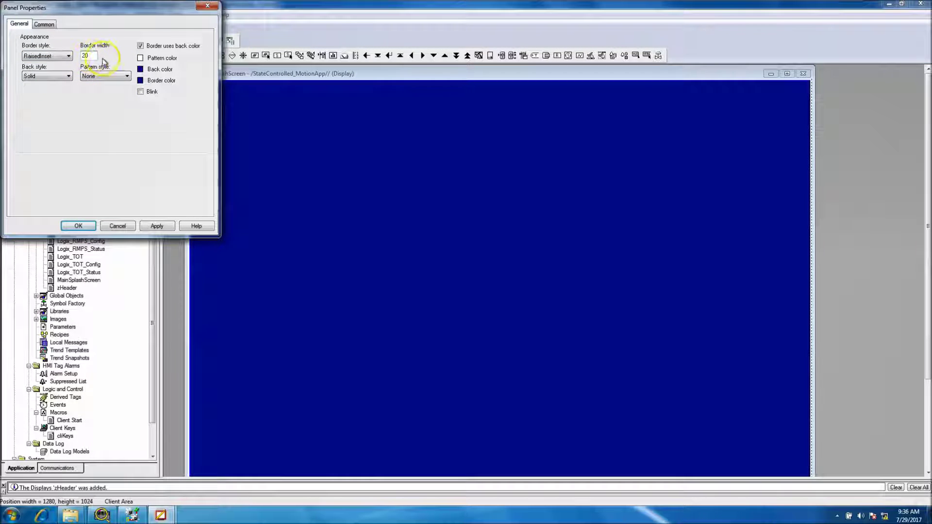
click(141, 69)
click(140, 99)
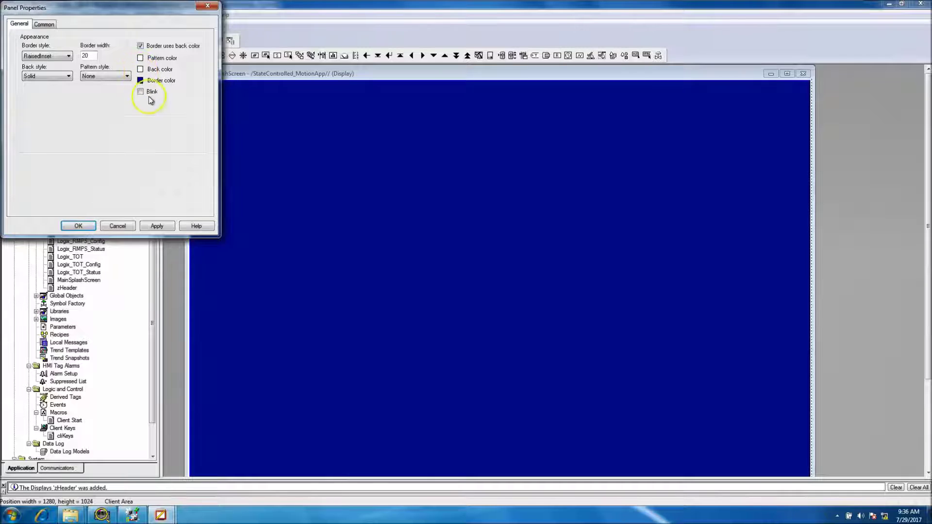
click(157, 225)
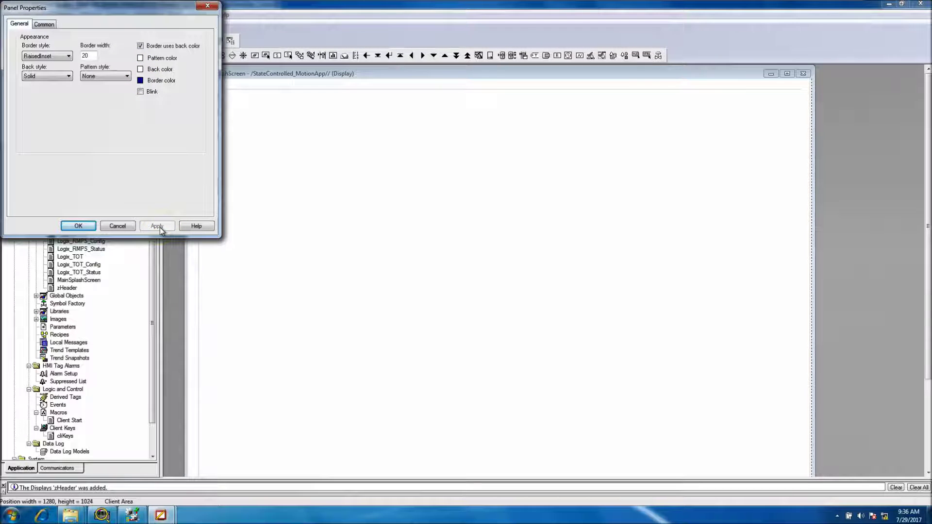
Set the panel's back colour to dark grey, back style Transparent and pattern Medium Boxes
click(140, 70)
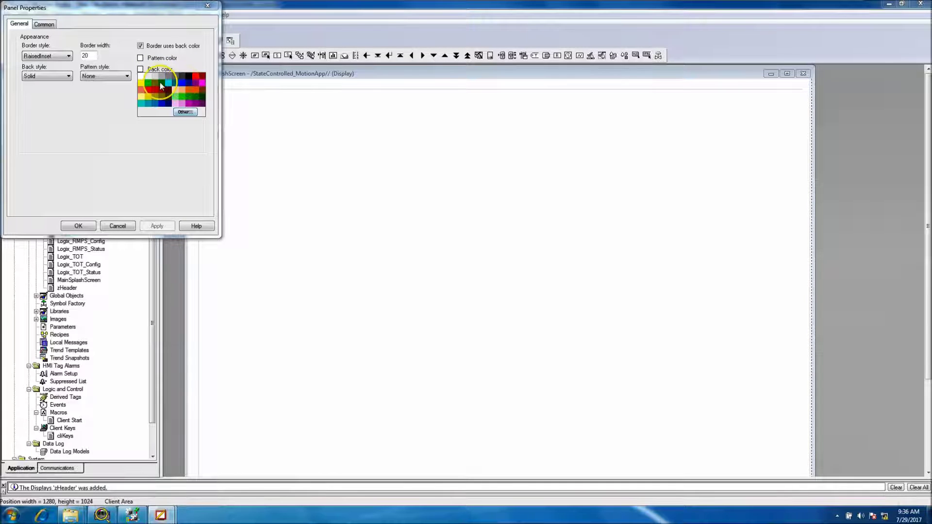
click(183, 82)
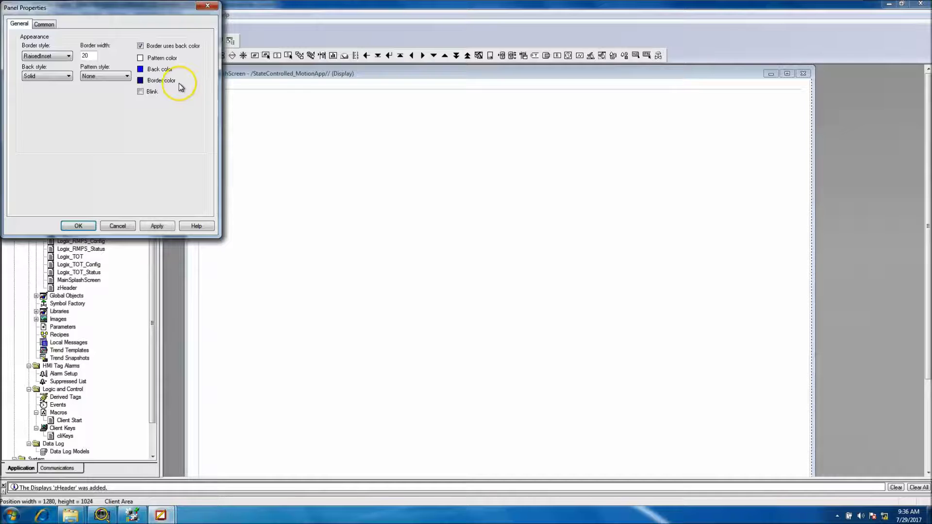
click(143, 70)
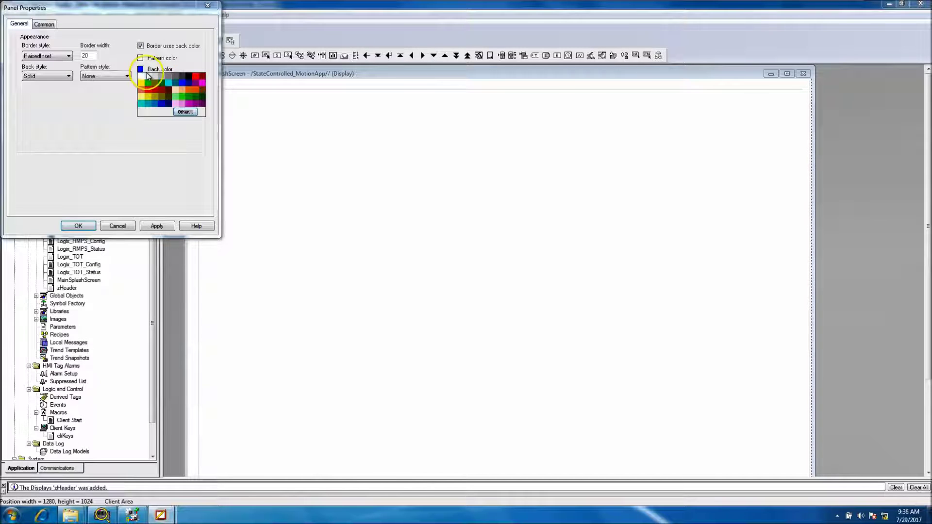
click(174, 76)
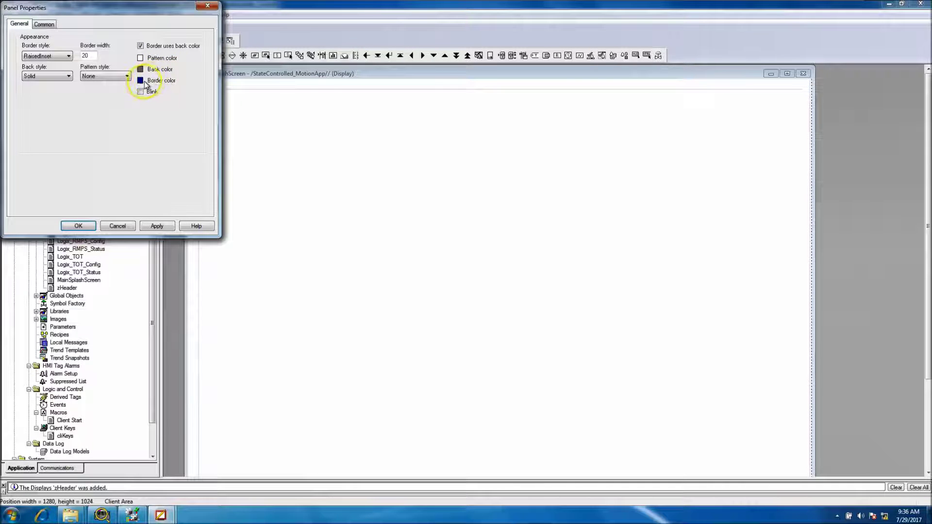
click(66, 76)
click(37, 90)
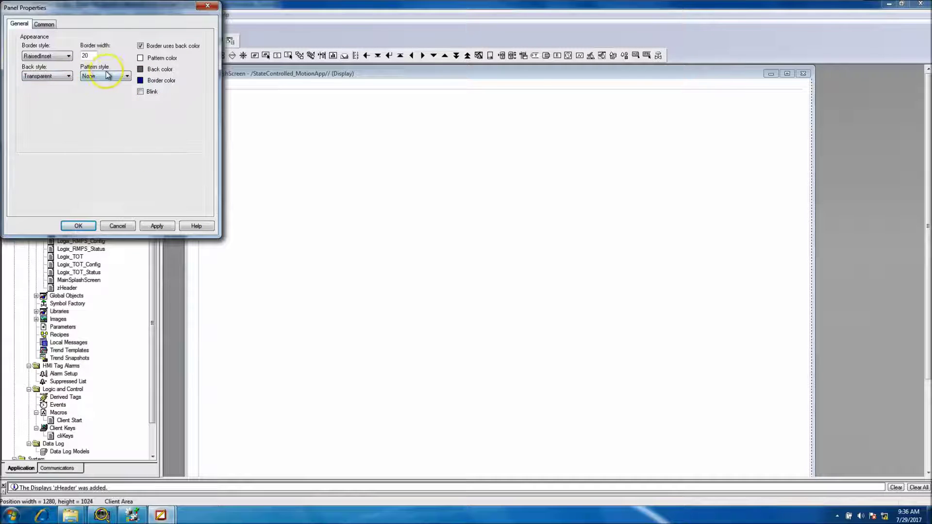
click(119, 77)
click(112, 110)
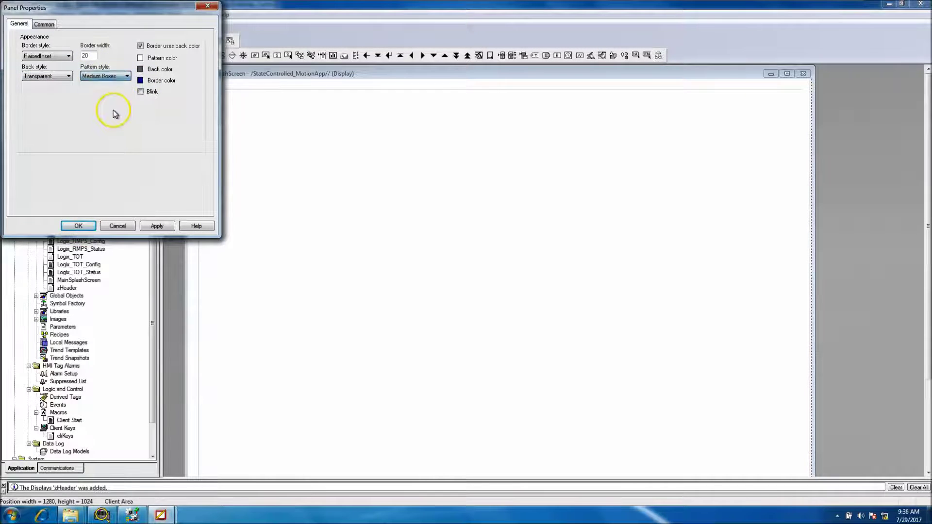
click(153, 229)
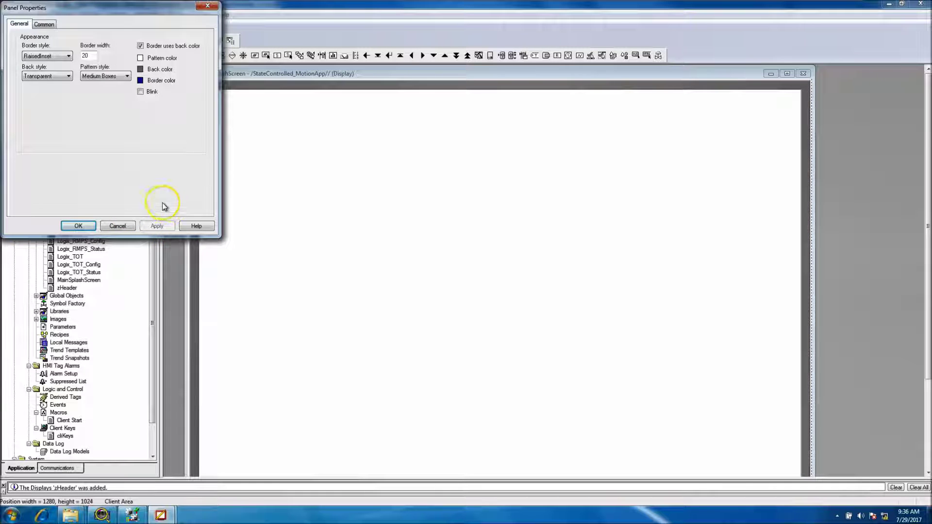
click(78, 226)
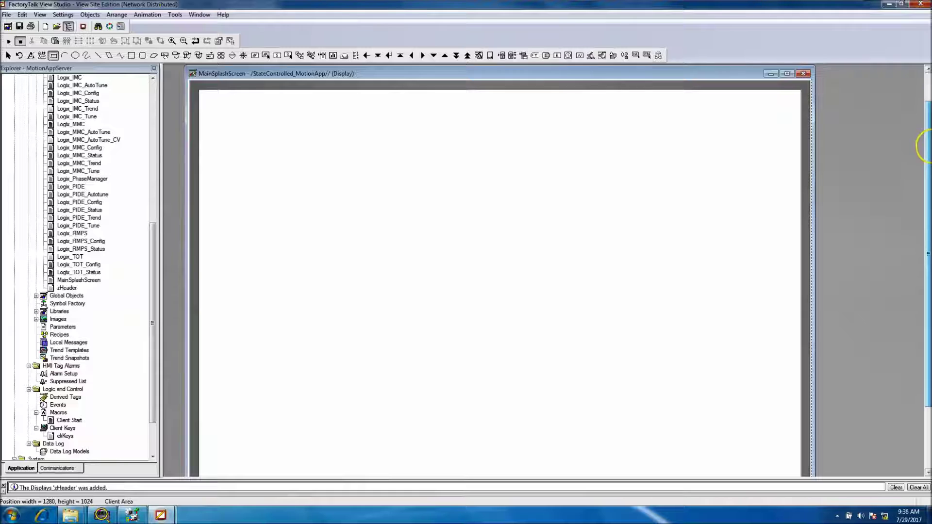
Stretch the panel down to the display's bottom edge and reopen its properties
click(928, 253)
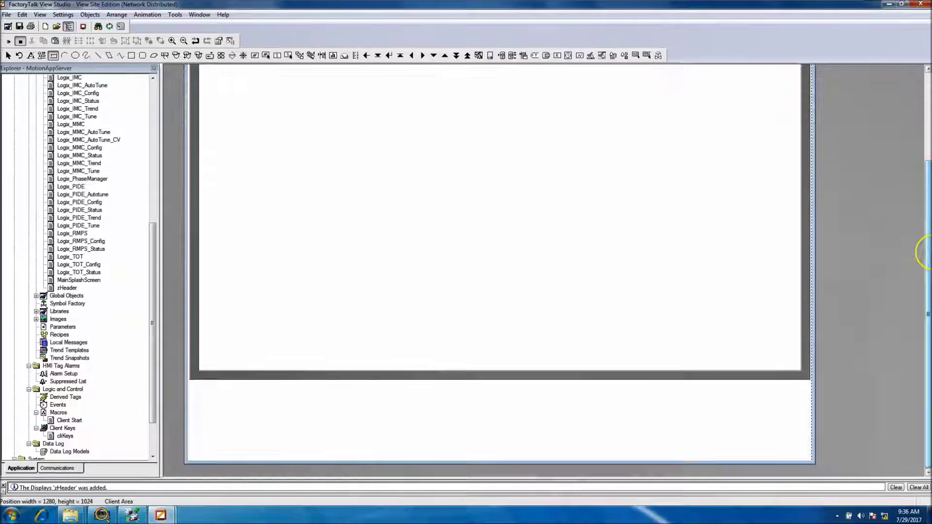
click(736, 378)
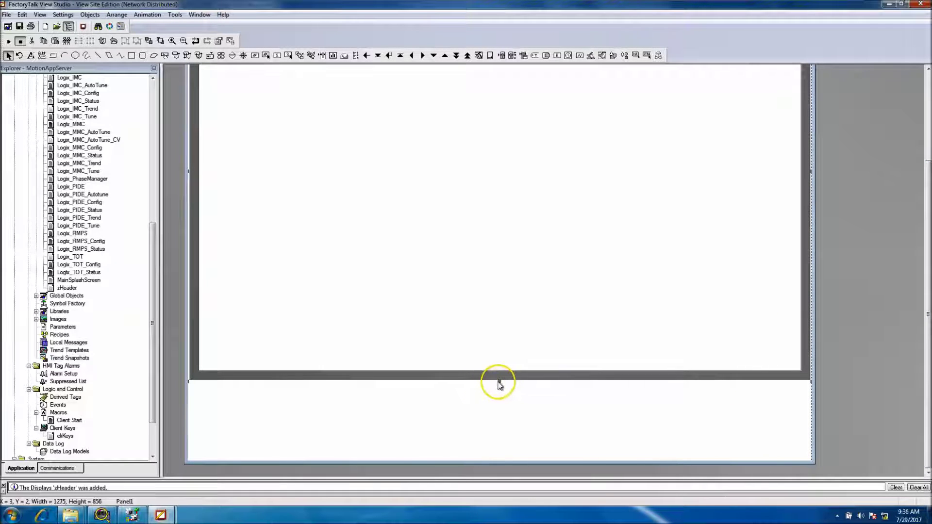
drag(500, 382, 500, 461)
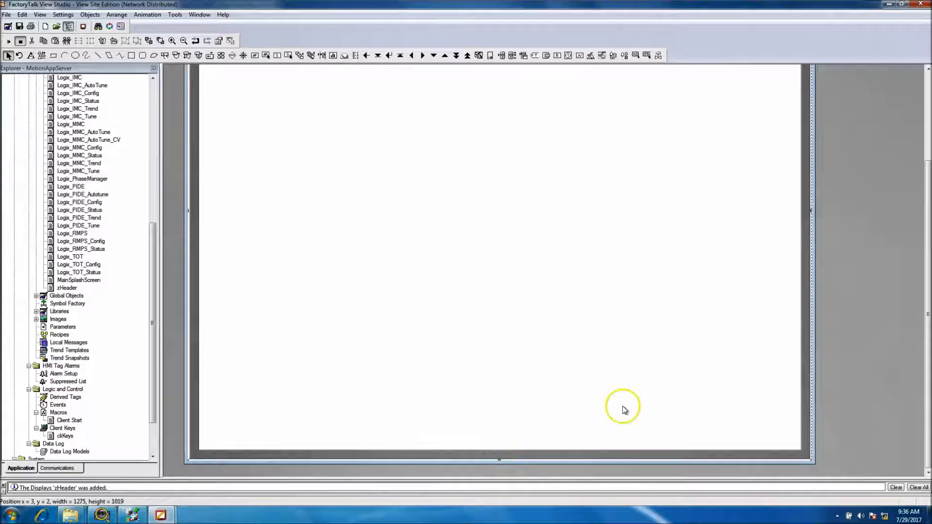
scroll(923, 171, up, 2)
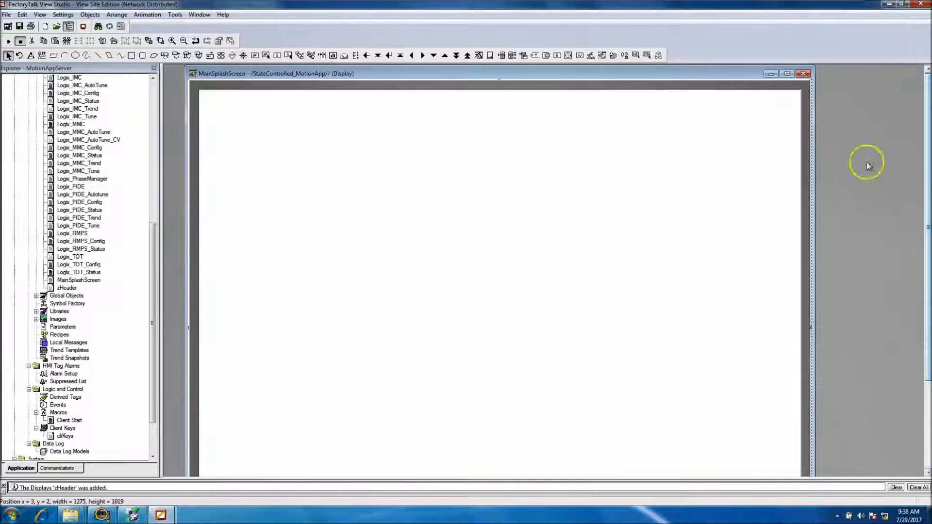
double_click(610, 87)
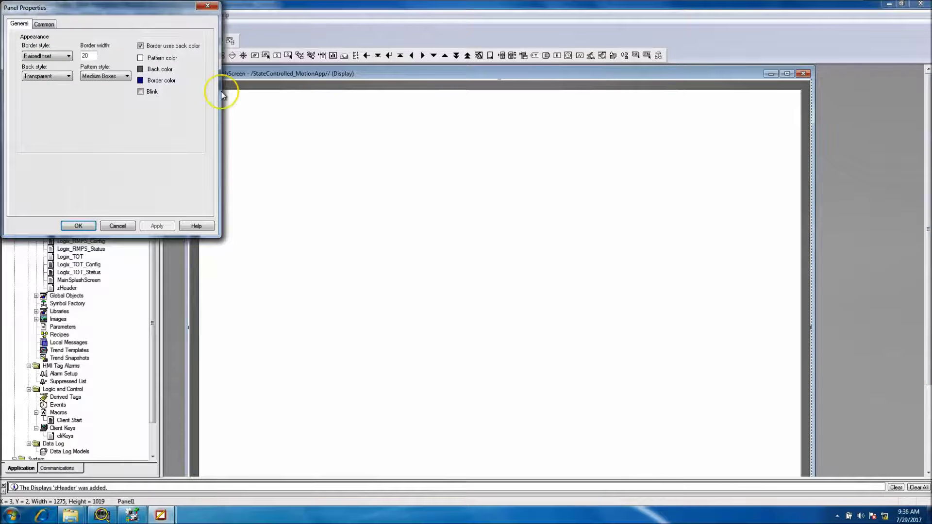
Change the panel border width to 10, keeping Transparent and Medium Boxes
drag(110, 15, 442, 156)
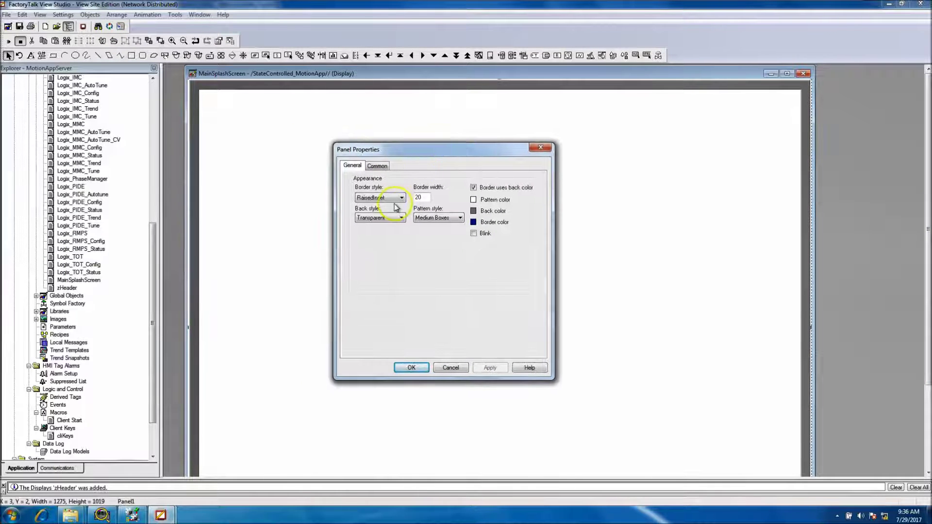
drag(423, 199, 415, 198)
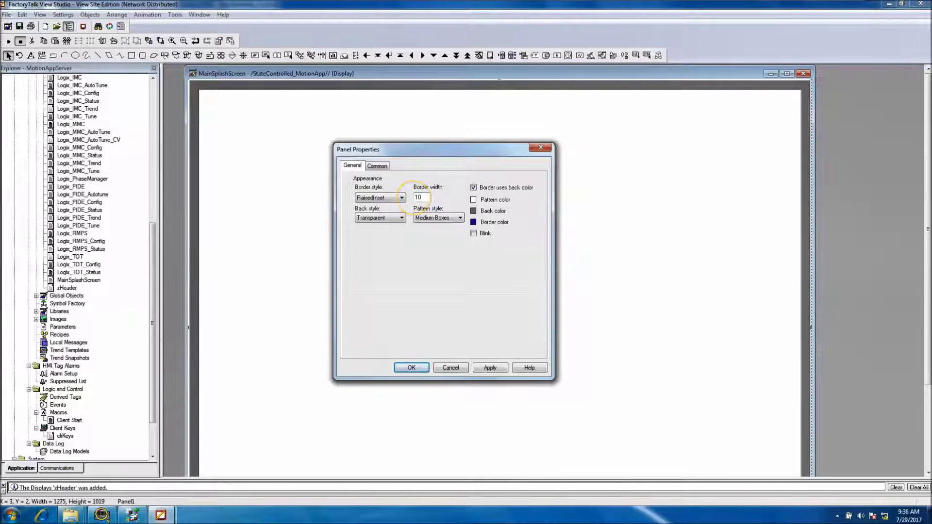
click(499, 370)
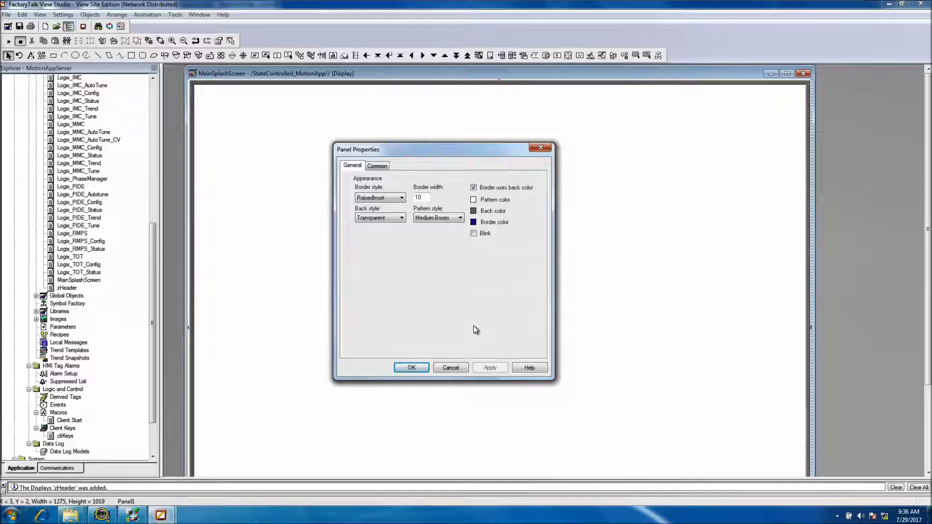
click(401, 218)
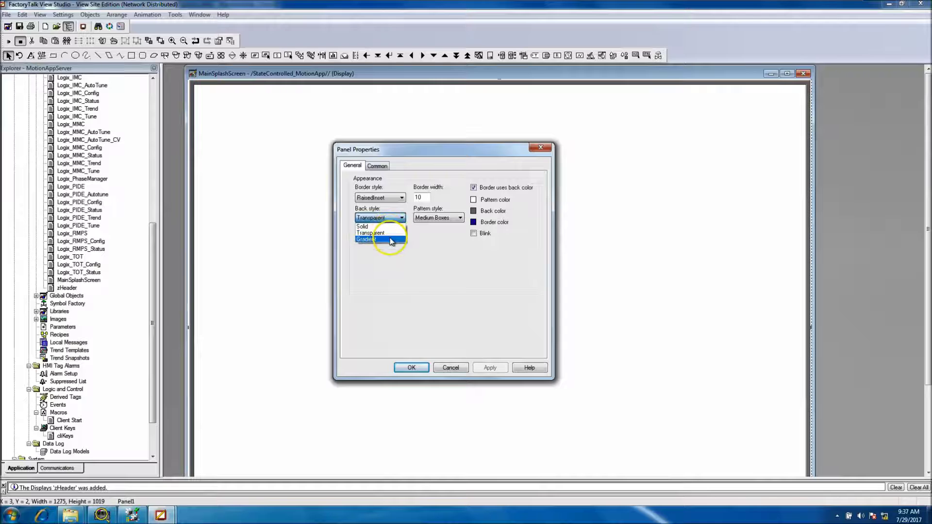
click(490, 240)
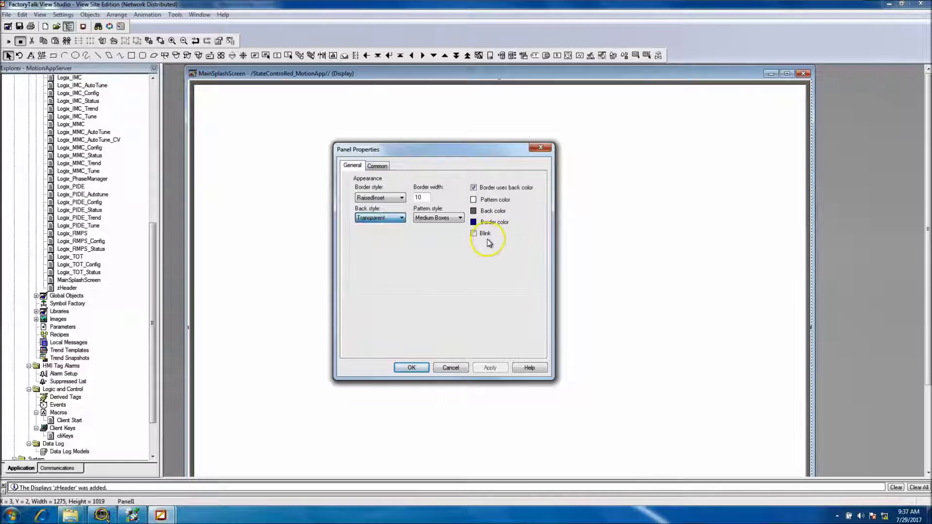
click(459, 220)
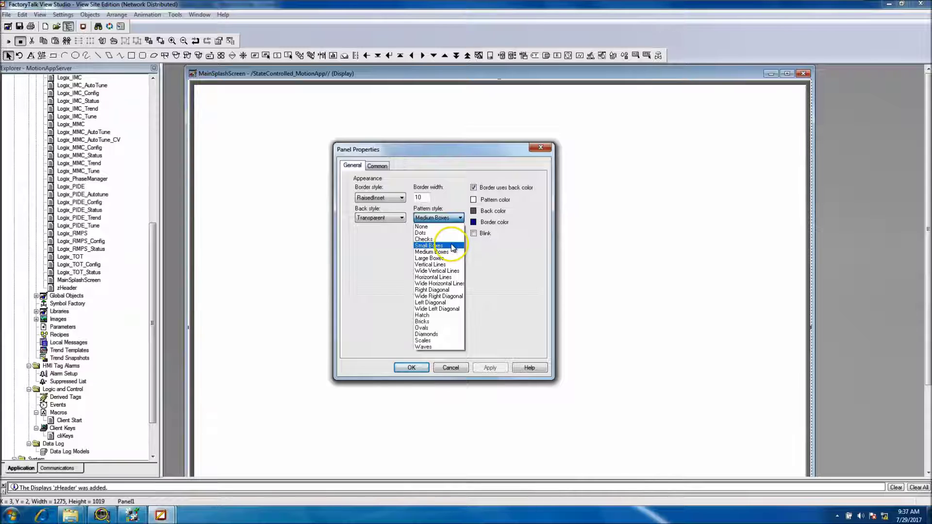
click(476, 253)
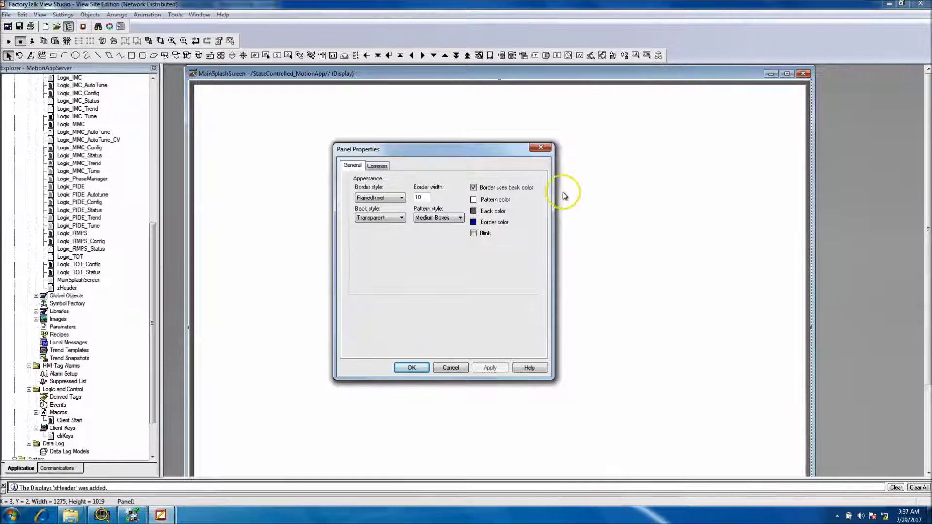
click(450, 368)
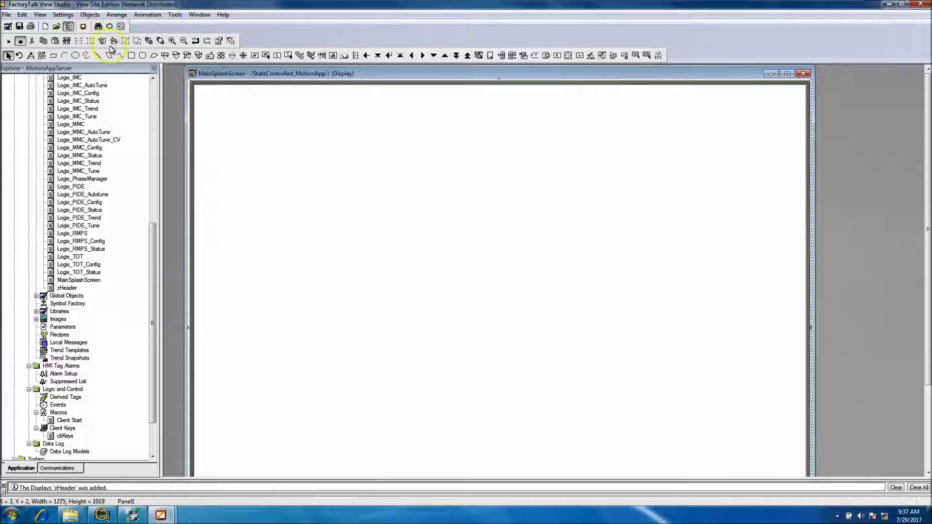
Draw a panel covering the whole MainSplashScreen display
click(117, 15)
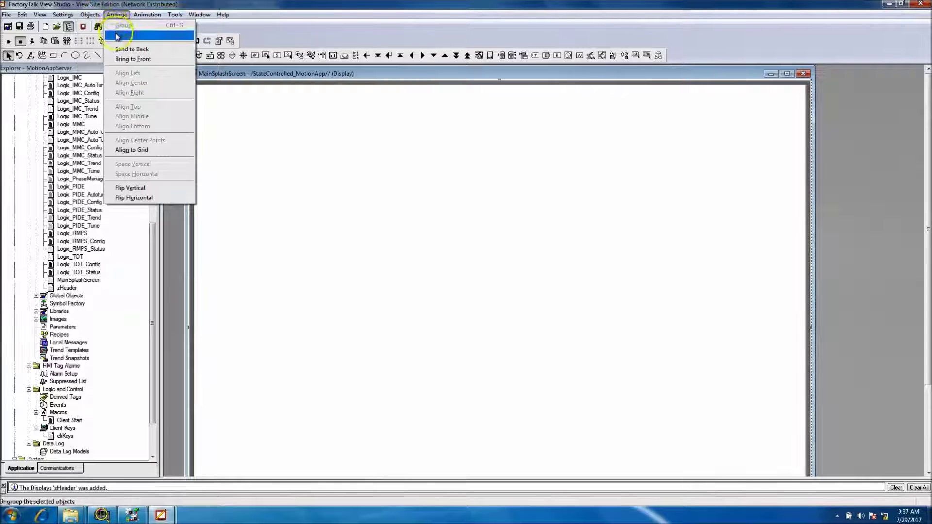
mouse_move(96, 22)
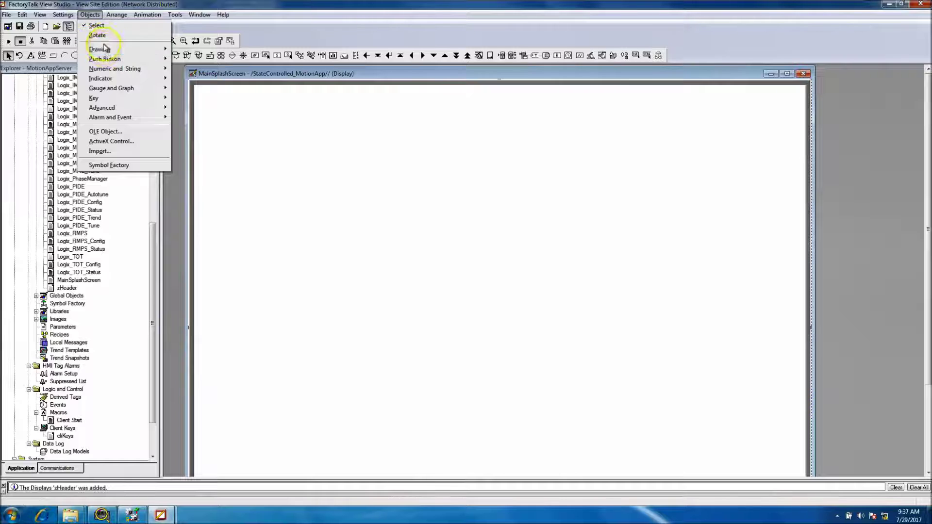
mouse_move(104, 48)
click(203, 70)
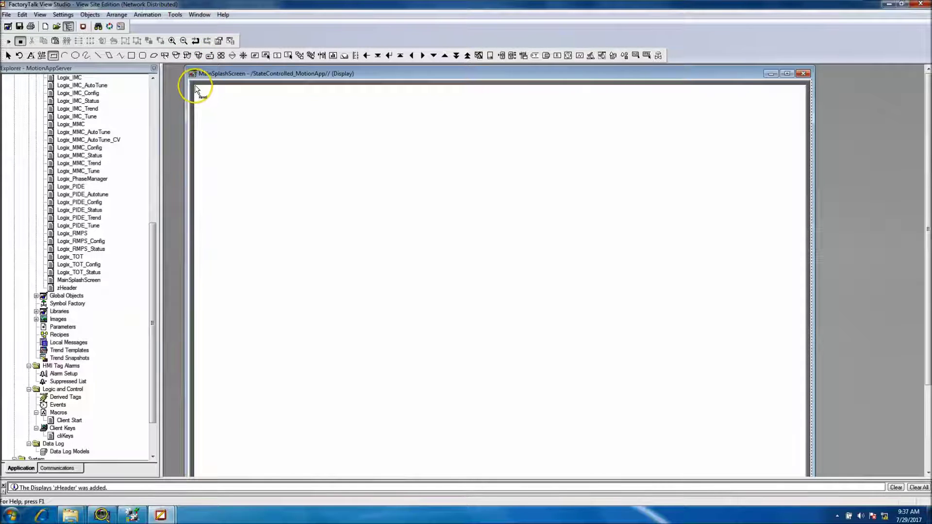
drag(194, 86, 806, 476)
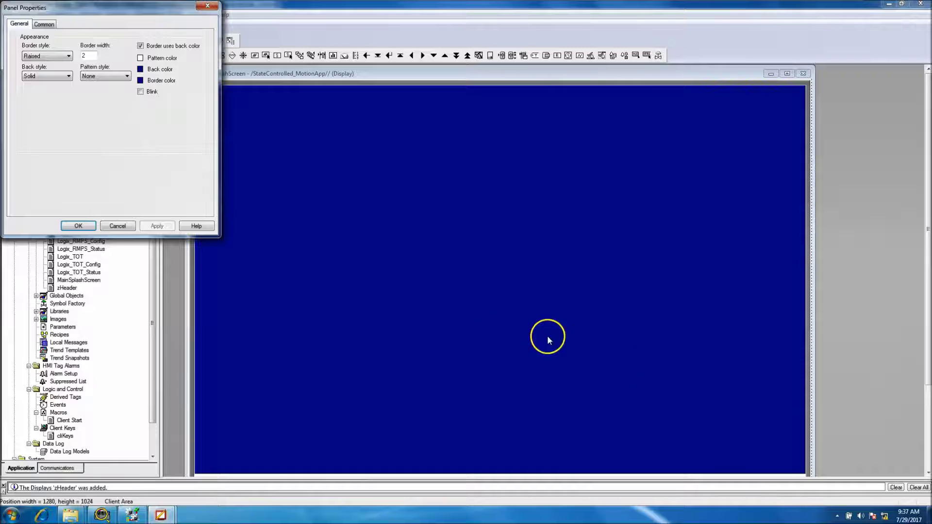
Give the panel a 20-wide RaisedInset border, transparent background and Medium Boxes pattern, and apply
click(68, 56)
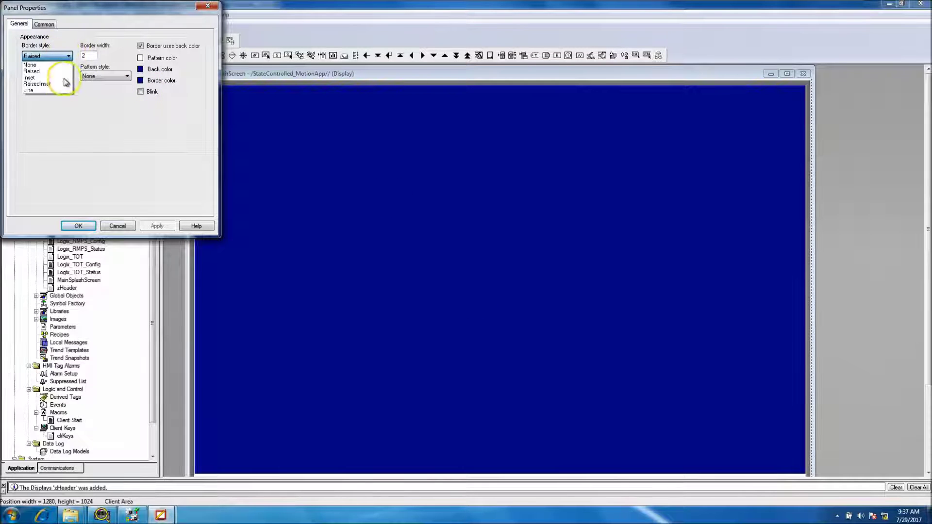
click(39, 83)
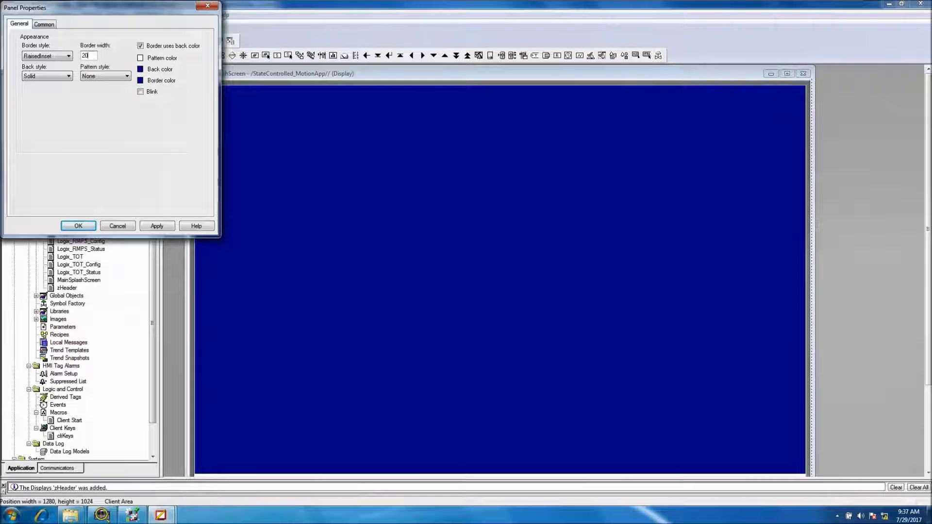
click(115, 90)
click(68, 77)
click(49, 91)
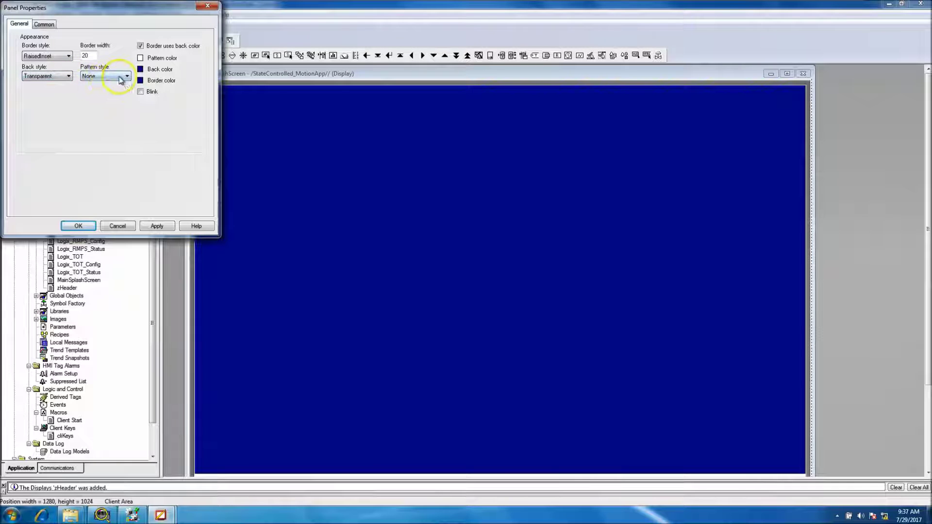
click(127, 76)
click(115, 111)
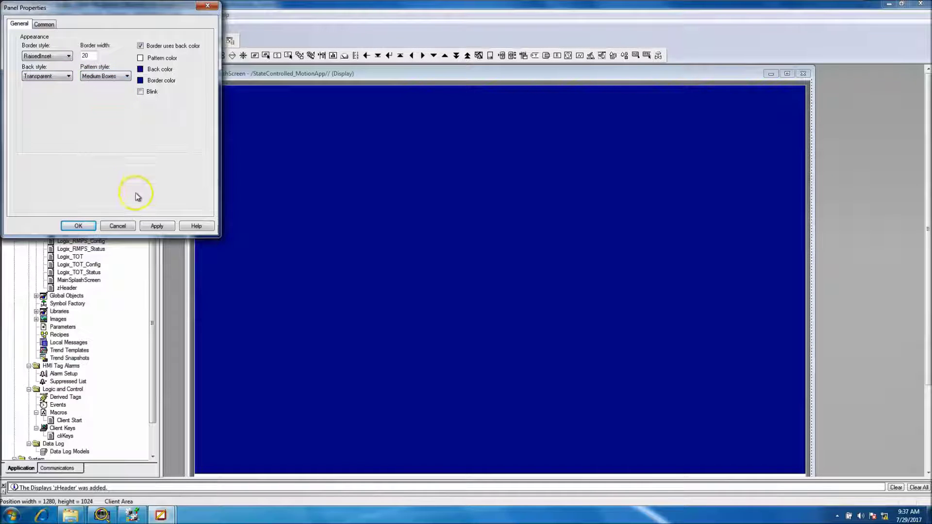
click(153, 229)
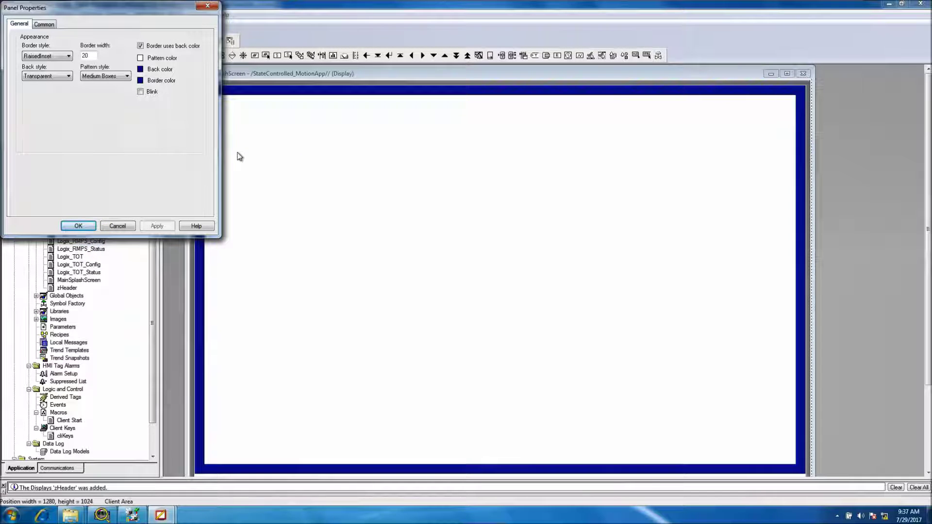
click(140, 69)
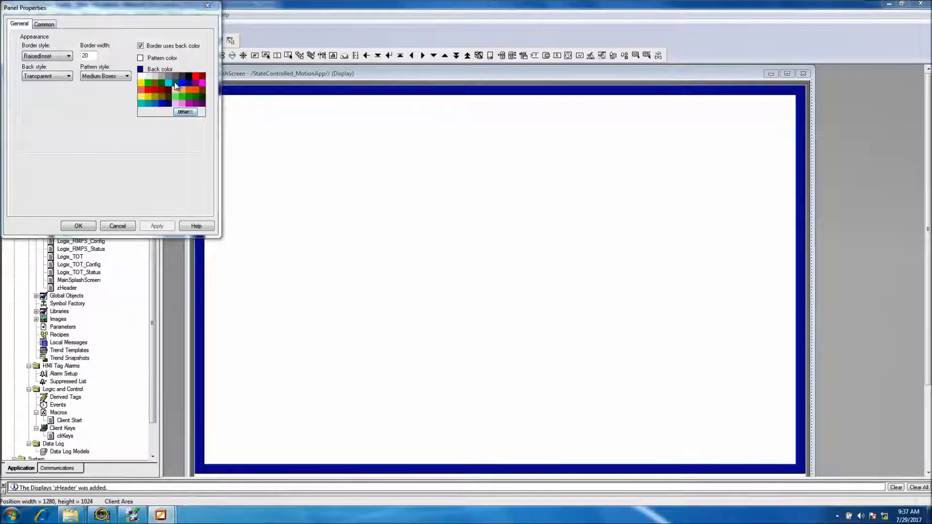
click(121, 236)
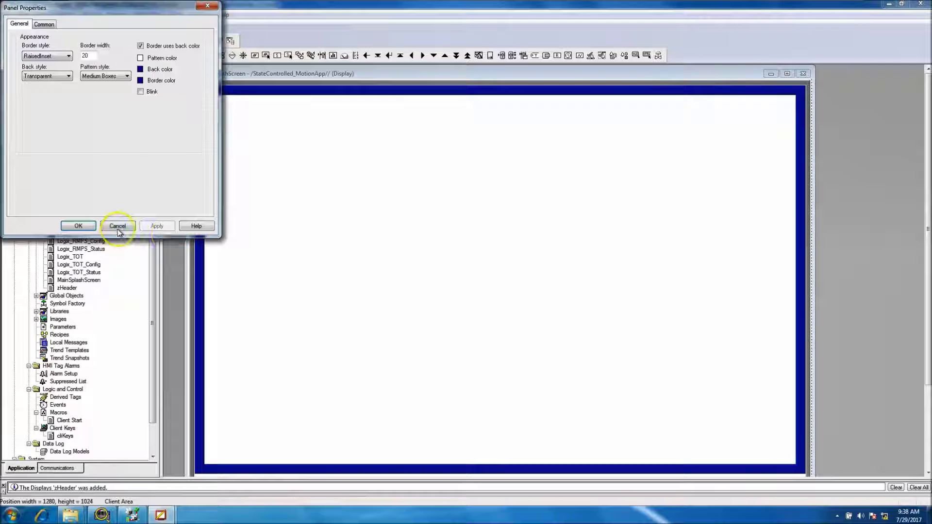
click(116, 226)
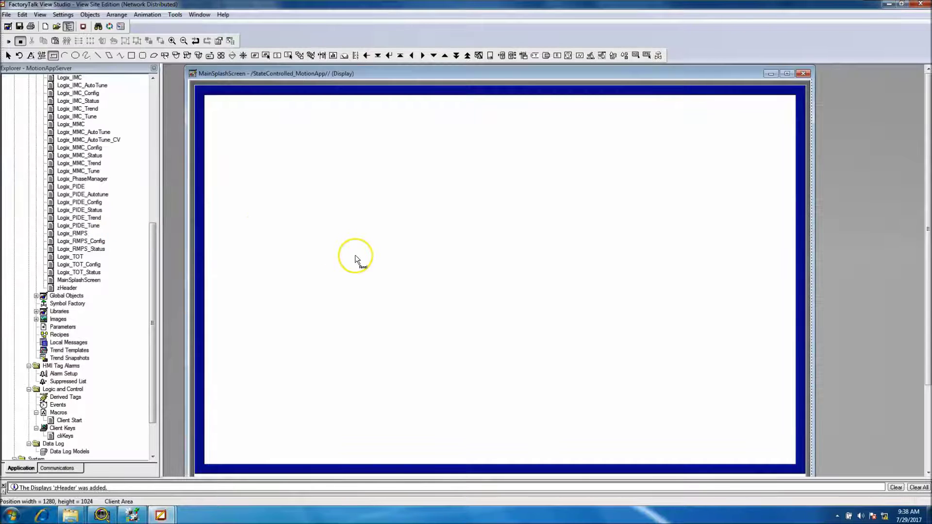
click(354, 255)
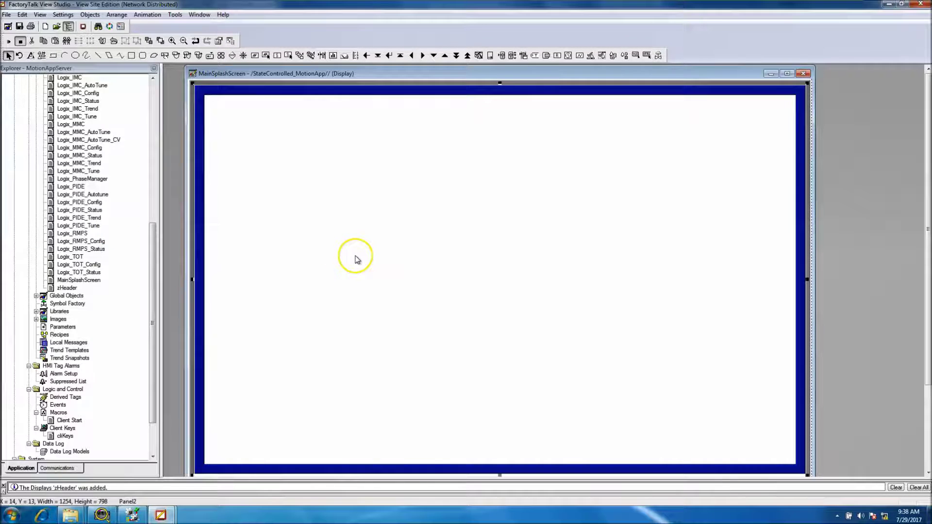
click(67, 16)
mouse_move(87, 19)
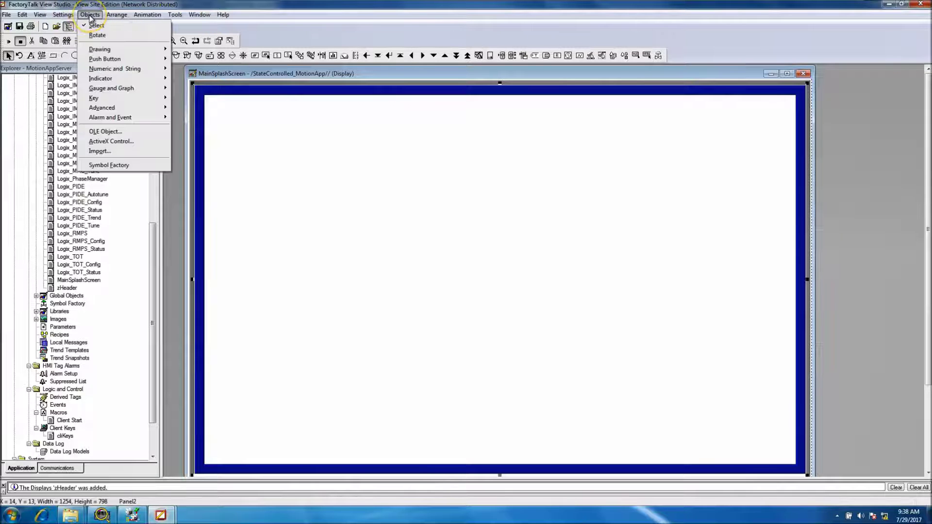
click(154, 229)
drag(156, 230, 154, 215)
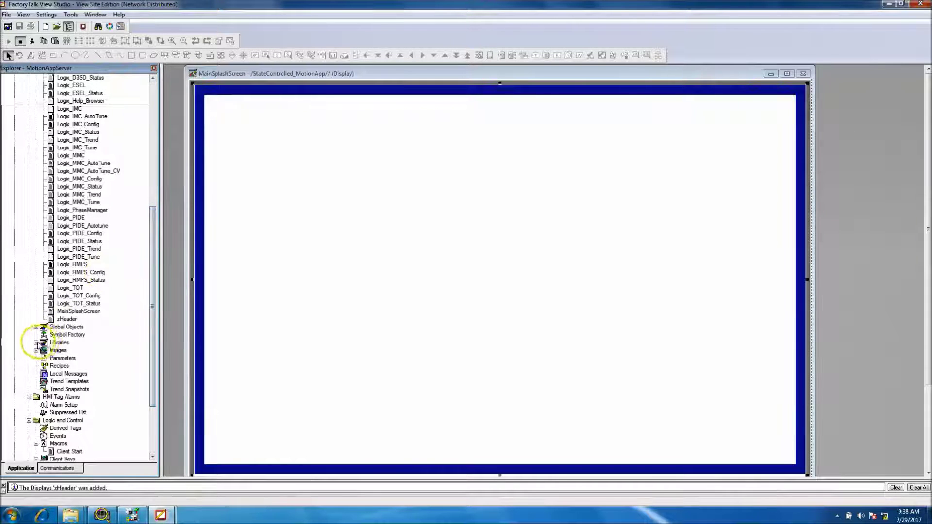
click(37, 343)
click(42, 344)
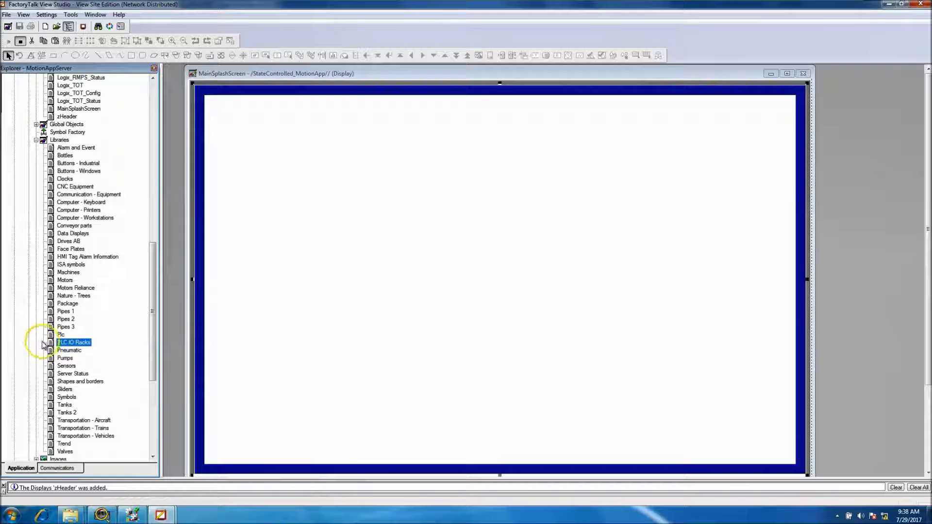
click(36, 140)
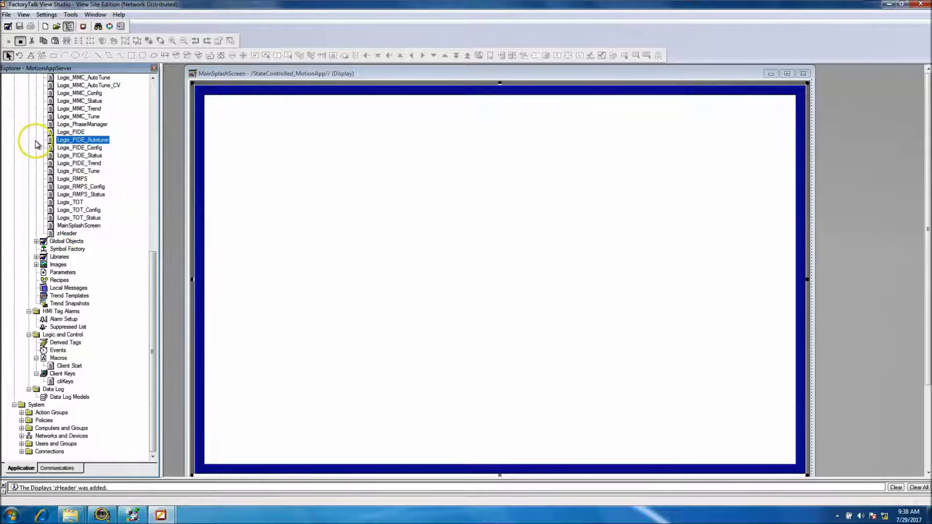
Add Client Splash Image.png from the Desktop to the Images folder and open it to preview
click(36, 265)
click(57, 265)
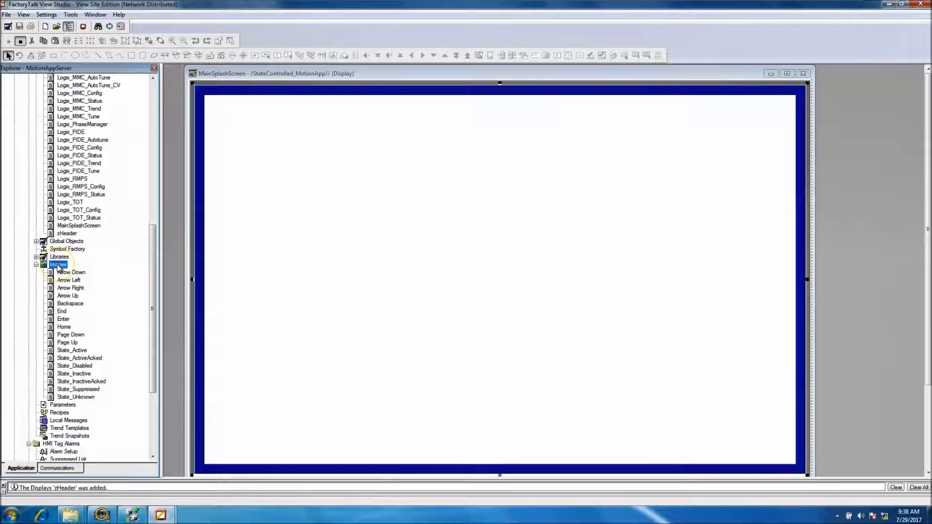
right_click(59, 267)
click(80, 272)
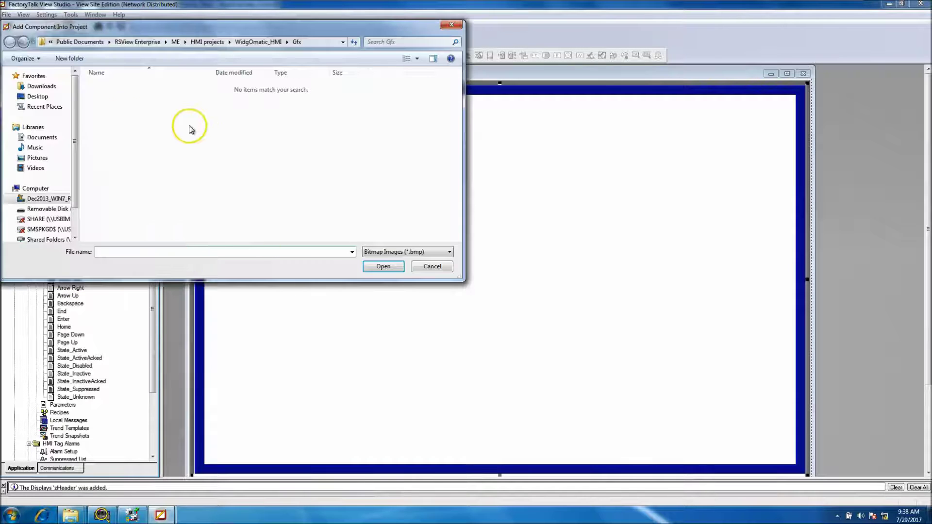
click(38, 96)
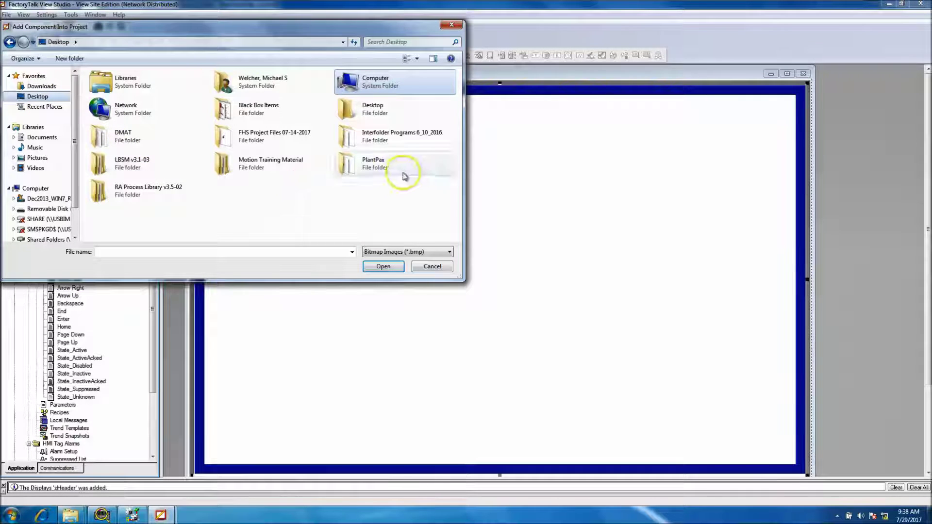
click(451, 255)
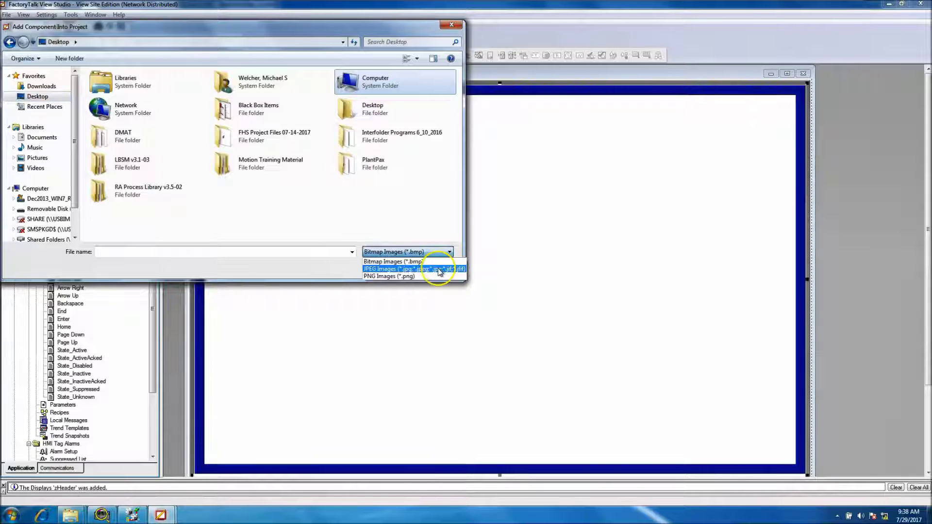
click(440, 270)
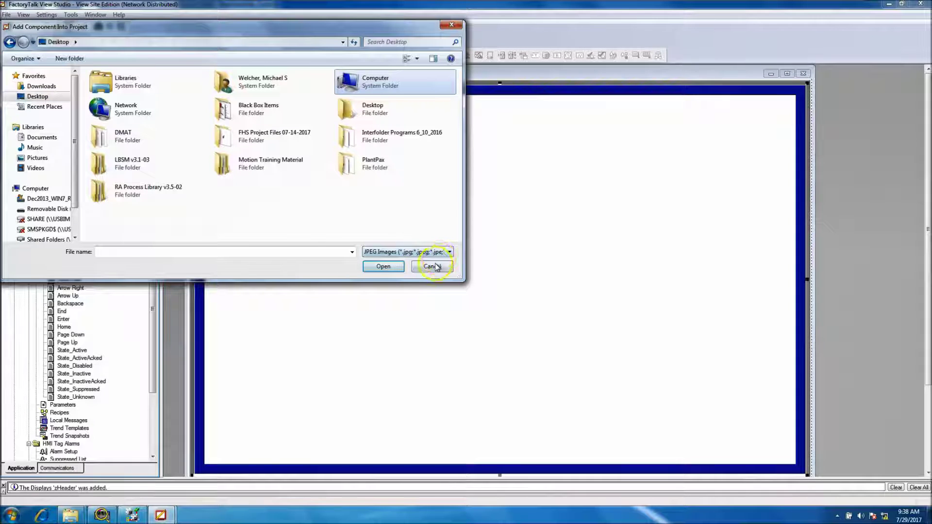
click(439, 252)
click(437, 274)
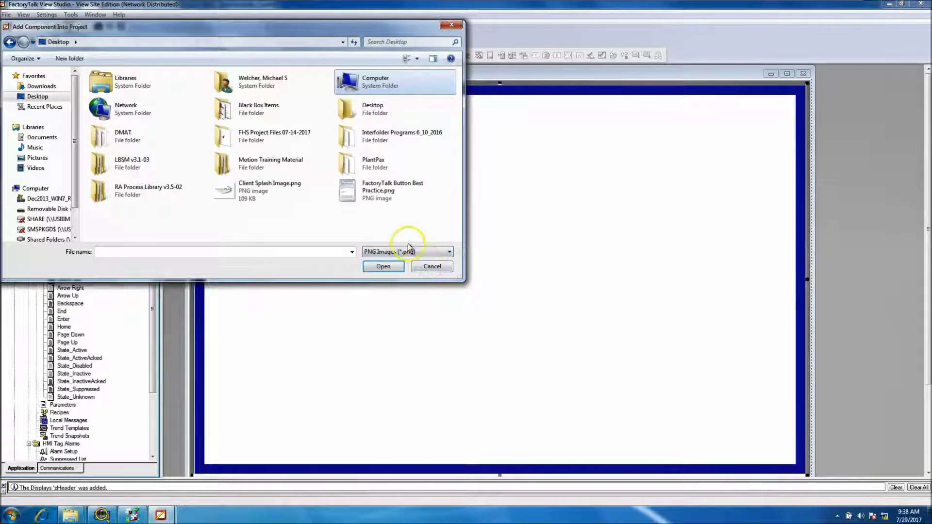
click(256, 195)
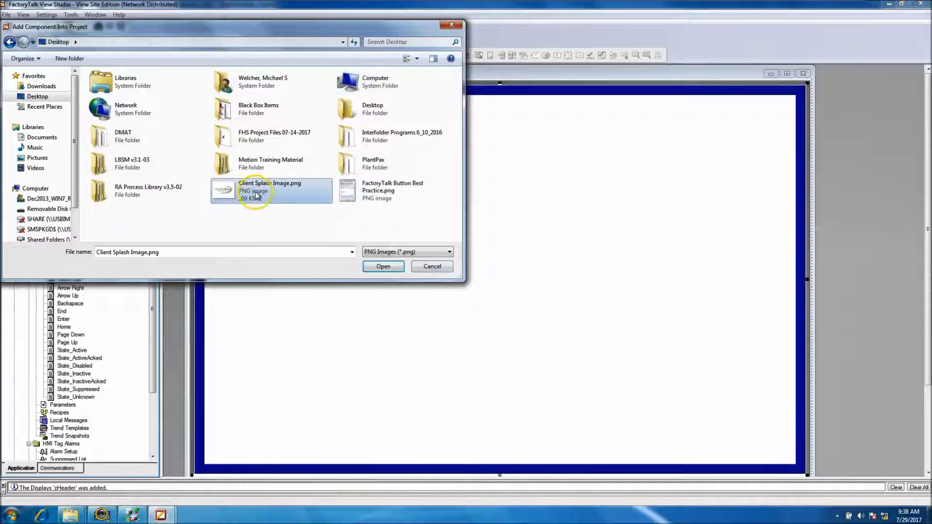
click(384, 267)
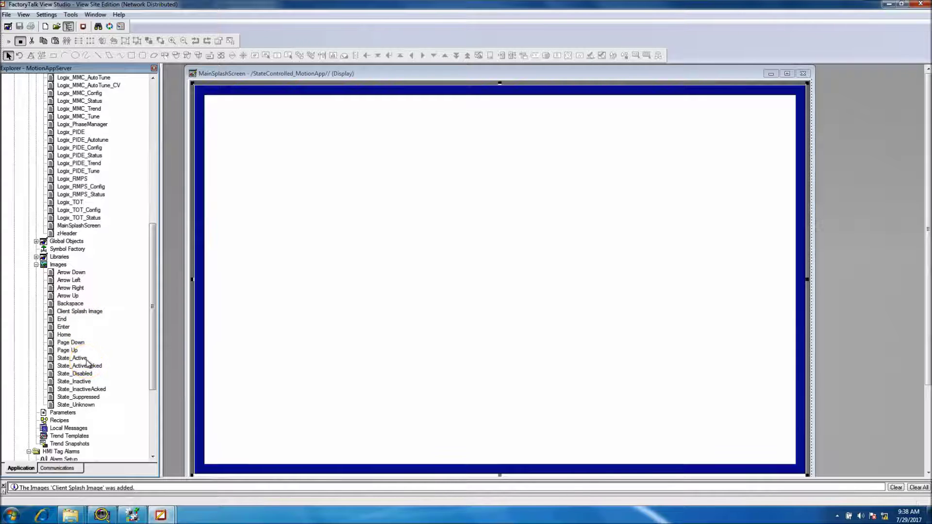
drag(78, 311, 281, 318)
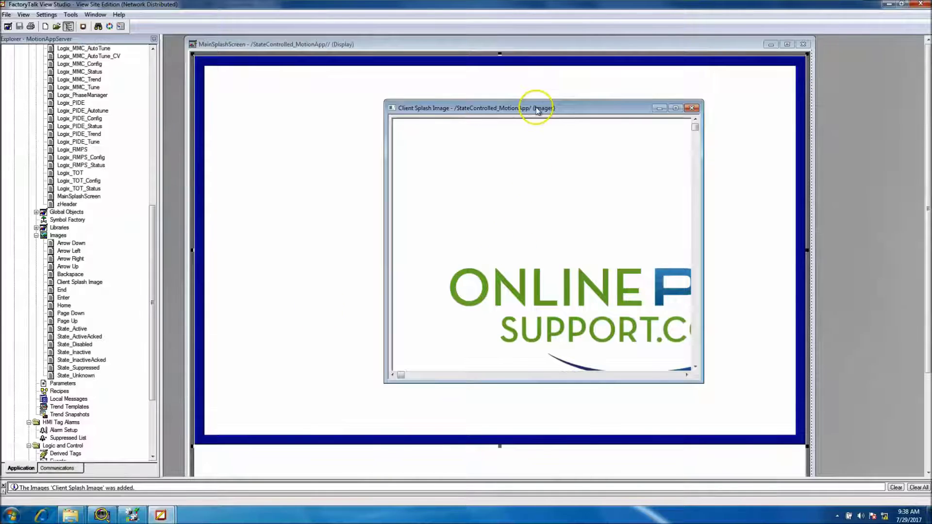
drag(536, 108, 360, 87)
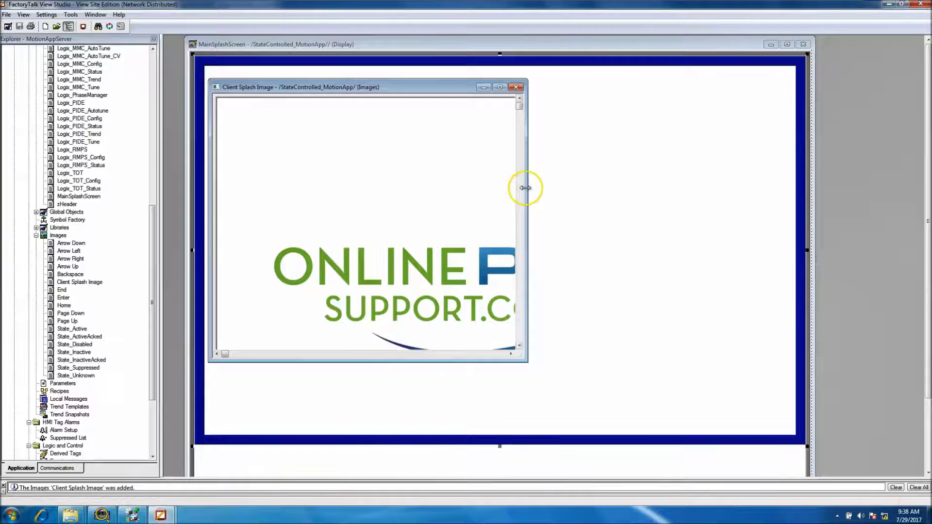
drag(525, 188, 761, 223)
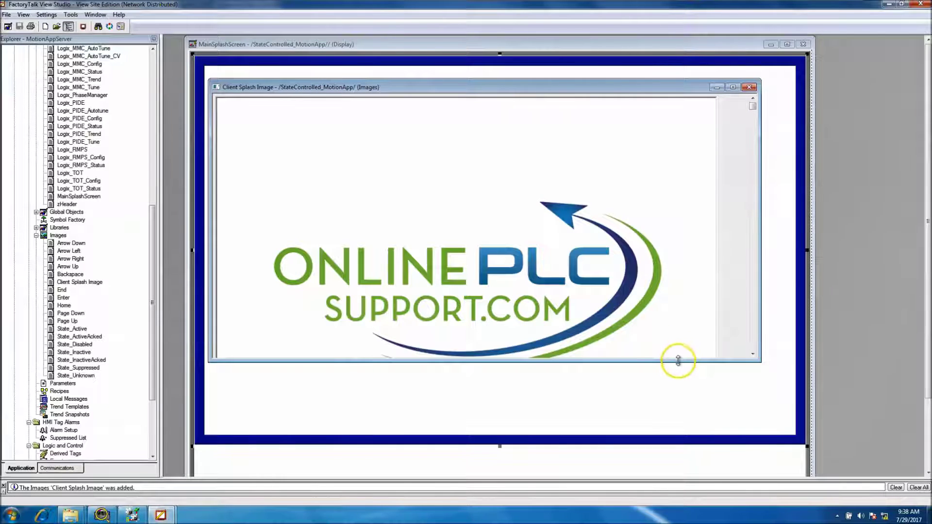
drag(678, 361, 677, 421)
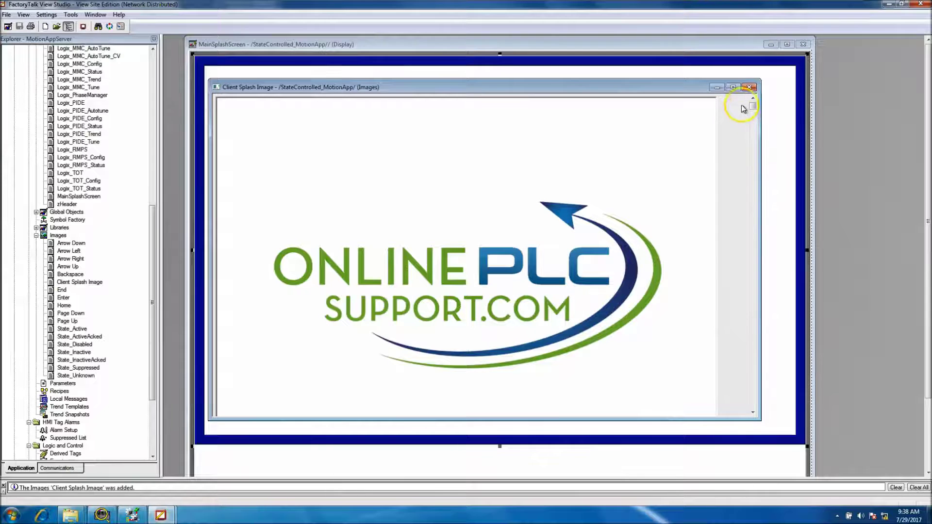
click(749, 88)
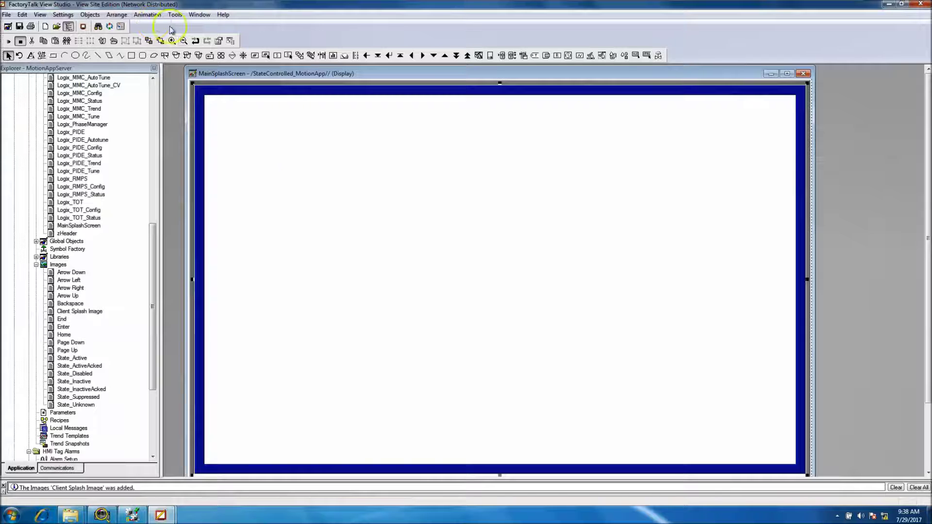
Draw an image object spanning the centre of the splash display
click(116, 15)
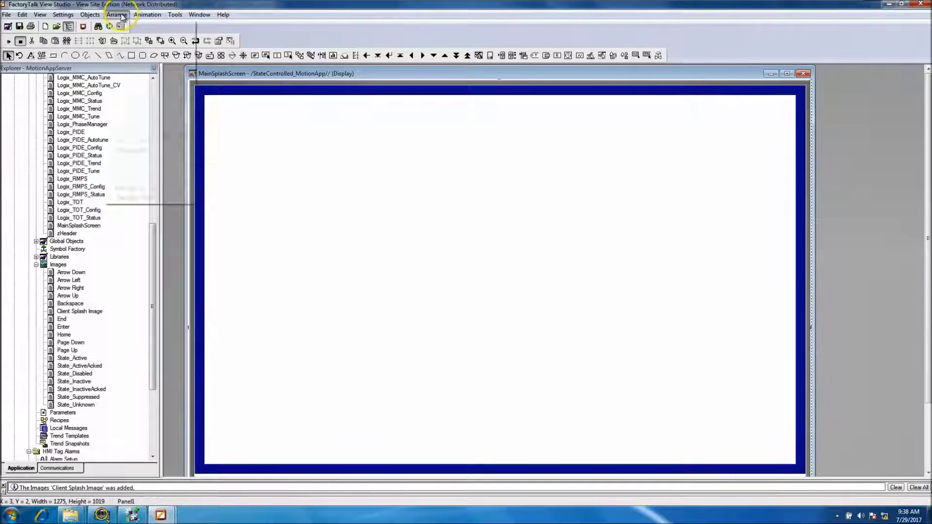
mouse_move(107, 49)
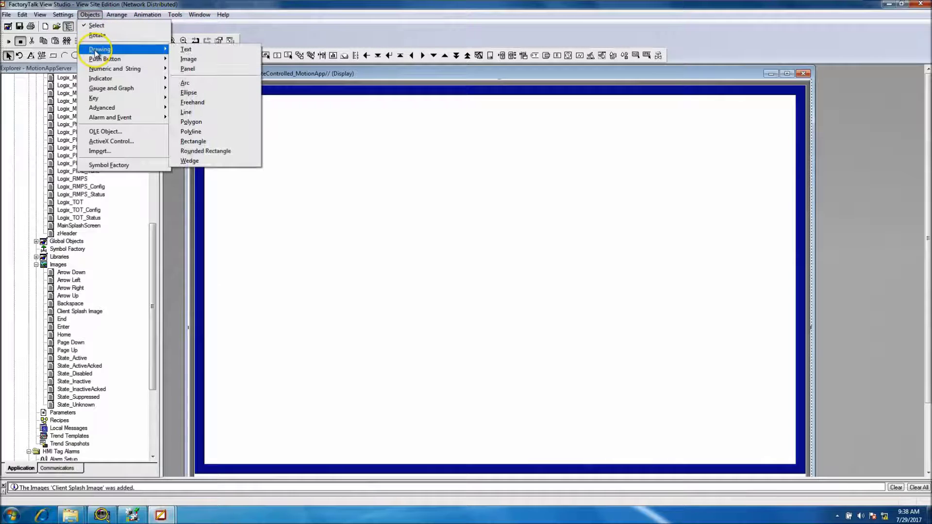
click(188, 59)
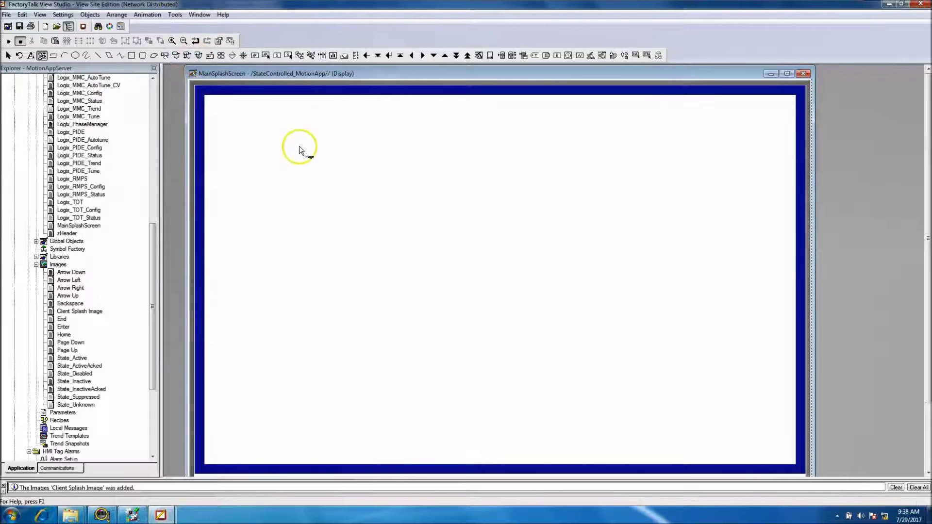
drag(256, 135, 716, 377)
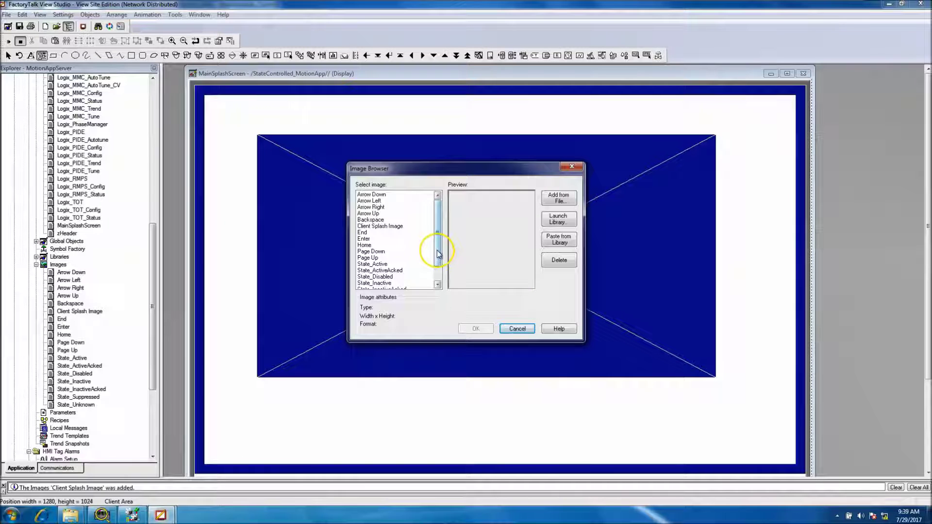
drag(437, 247, 438, 277)
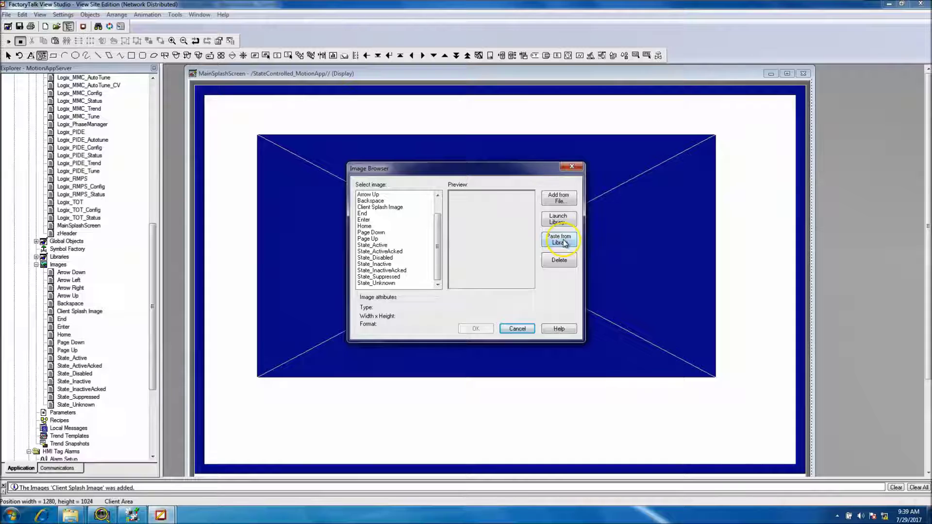
Try Add from File, Launch Library and Paste from Library in the Image Browser, closing each
click(558, 199)
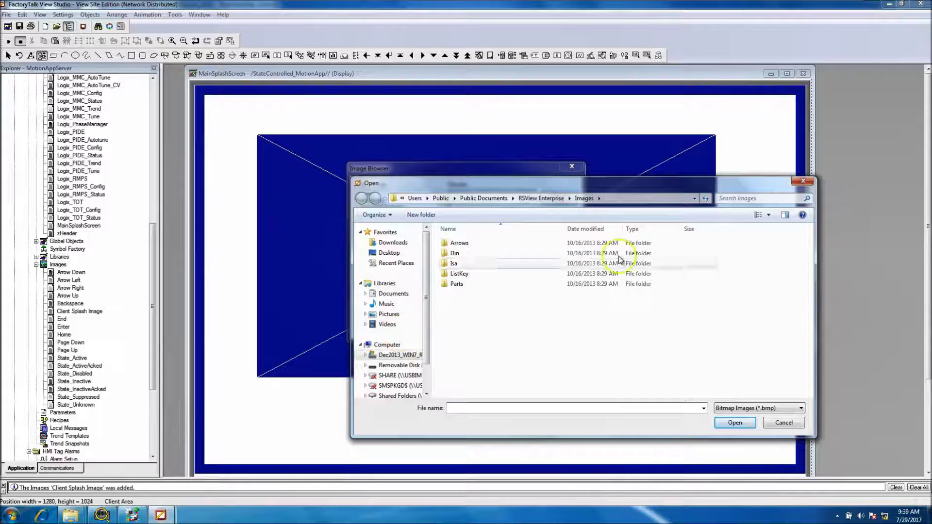
click(803, 182)
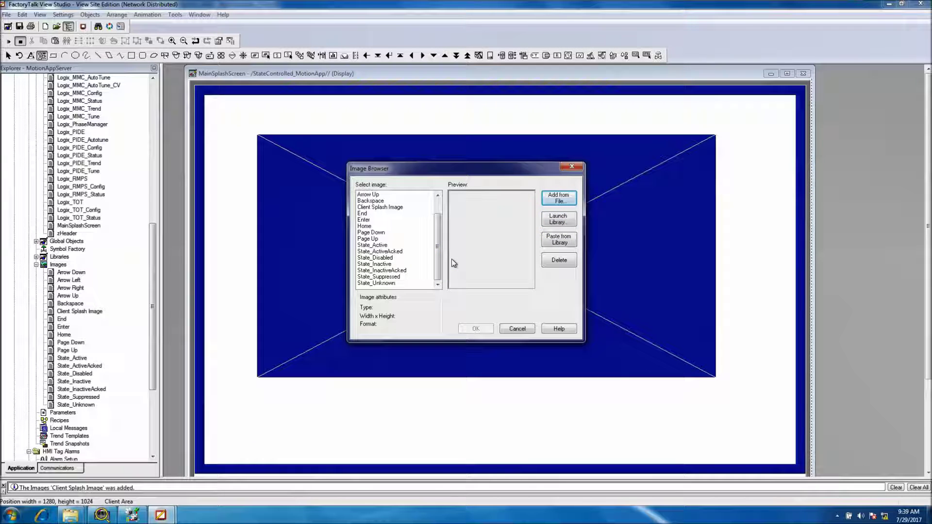
click(557, 220)
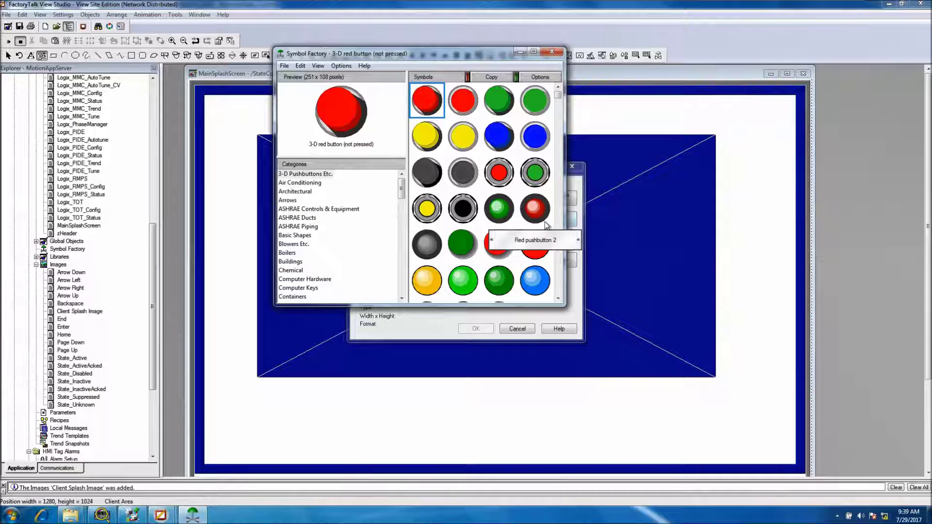
click(552, 52)
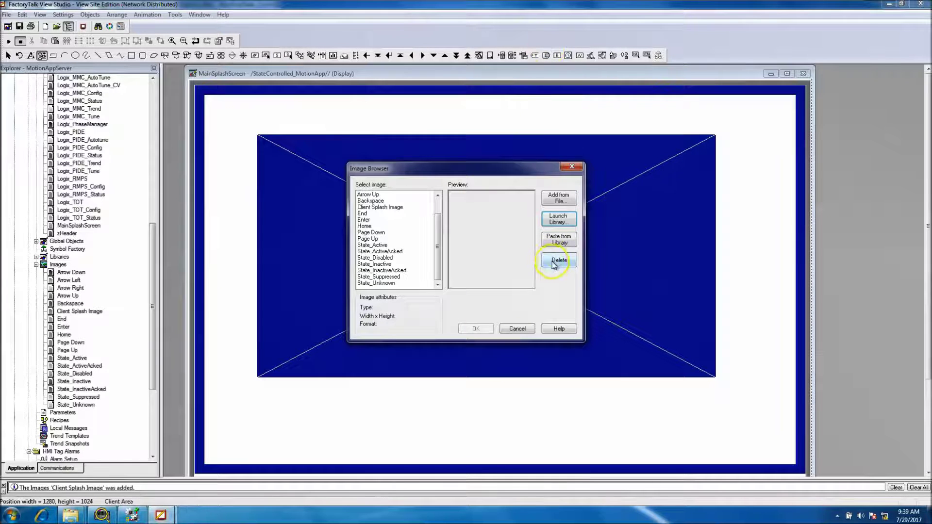
click(560, 242)
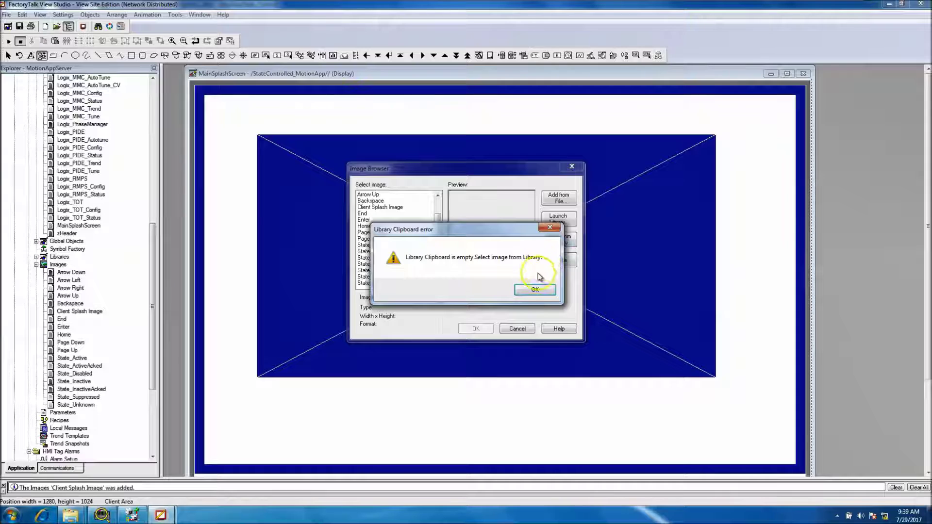
click(535, 288)
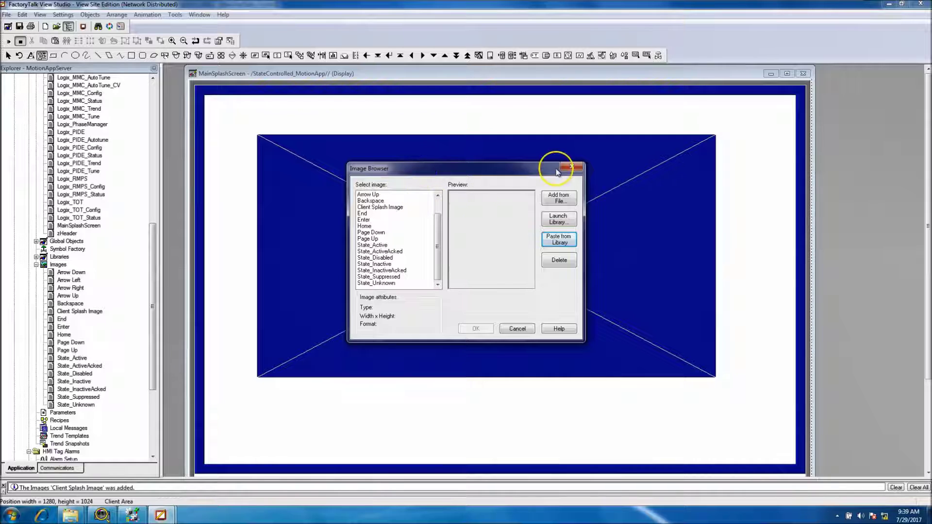
Browse the Desktop for an image file, then back out of the file browser
click(566, 203)
click(402, 254)
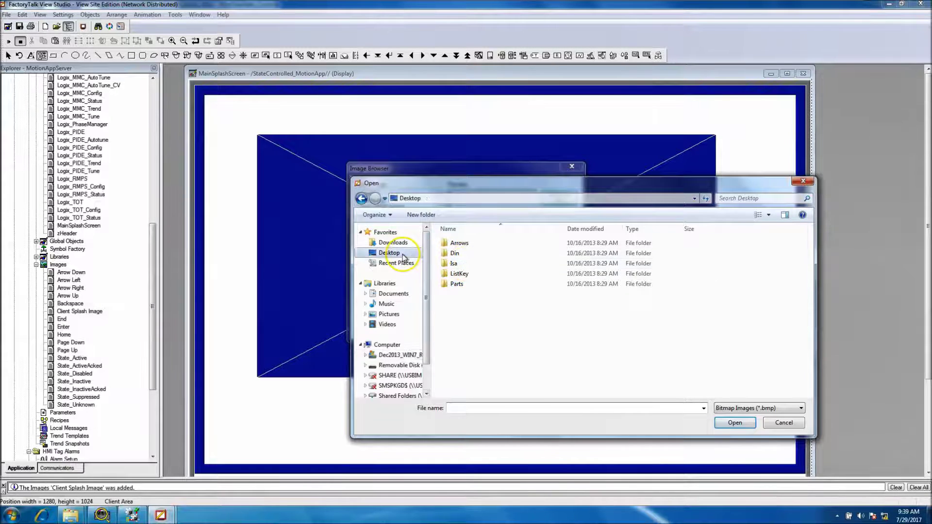
click(801, 408)
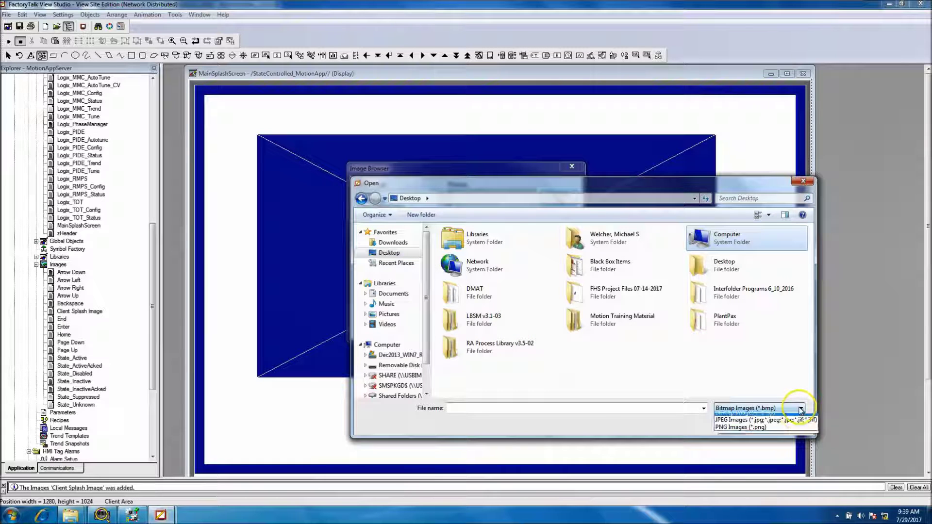
click(777, 420)
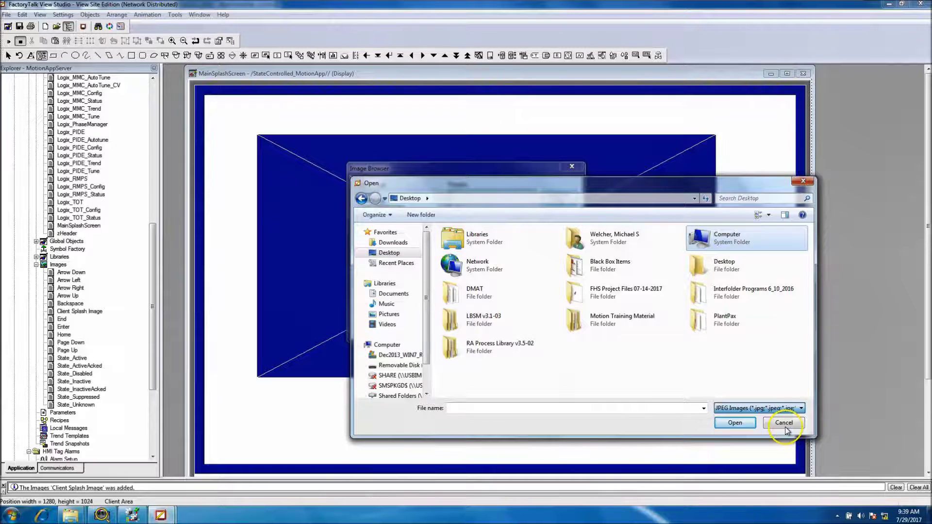
click(785, 427)
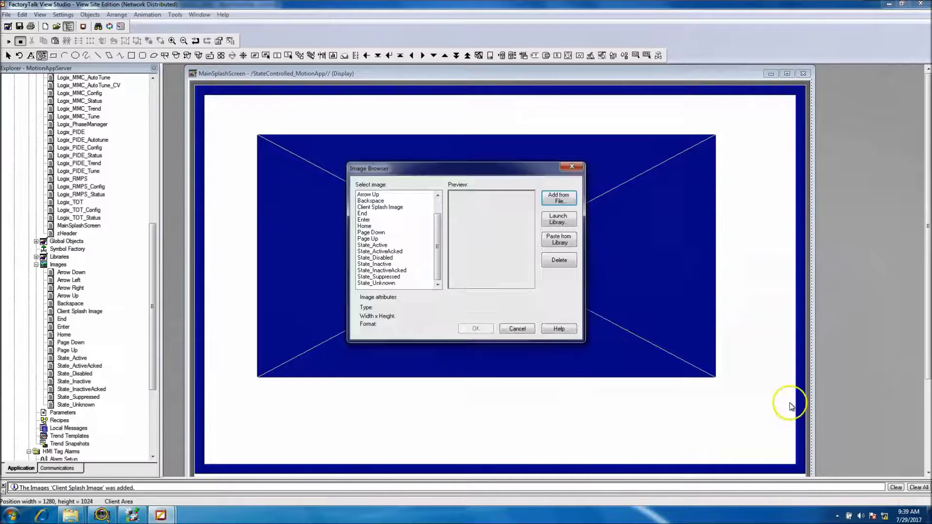
Import Client Splash Image.png from the Desktop, overwrite the existing image and place it on the display
click(559, 201)
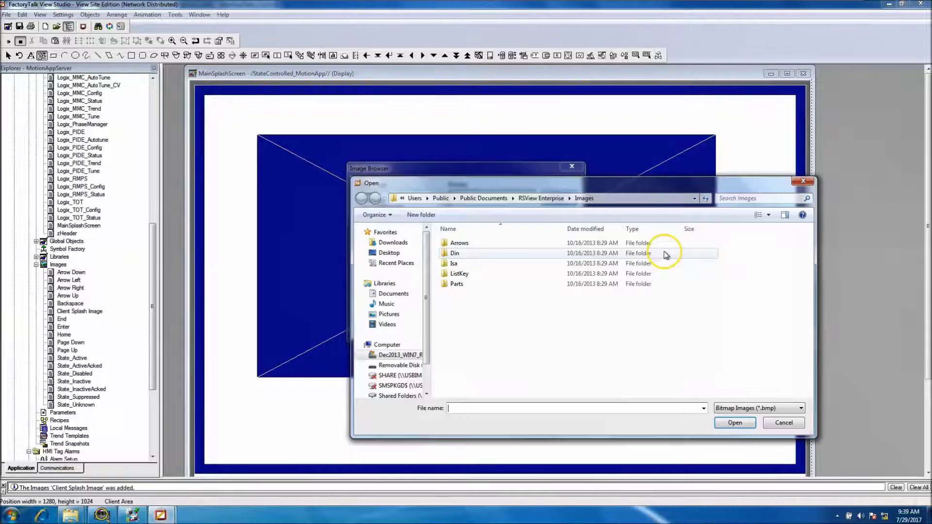
click(407, 254)
click(800, 409)
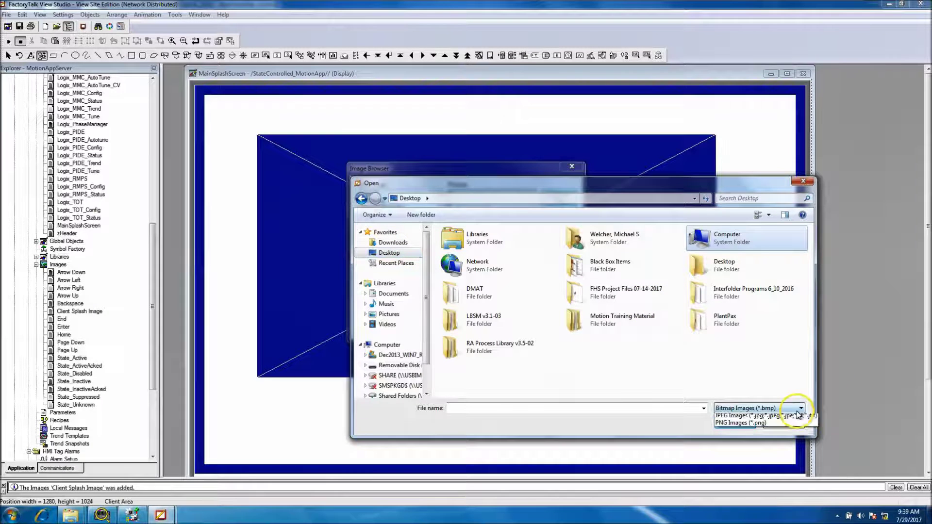
click(792, 423)
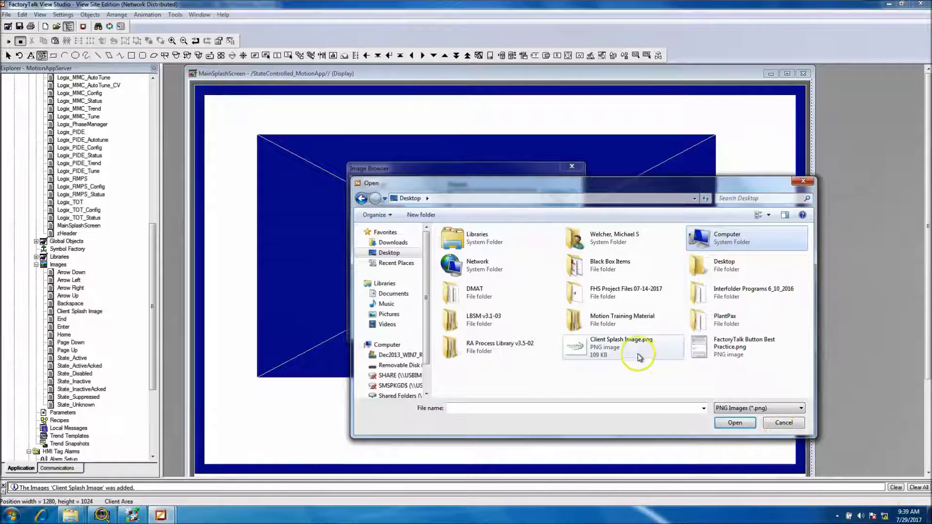
click(640, 357)
click(736, 423)
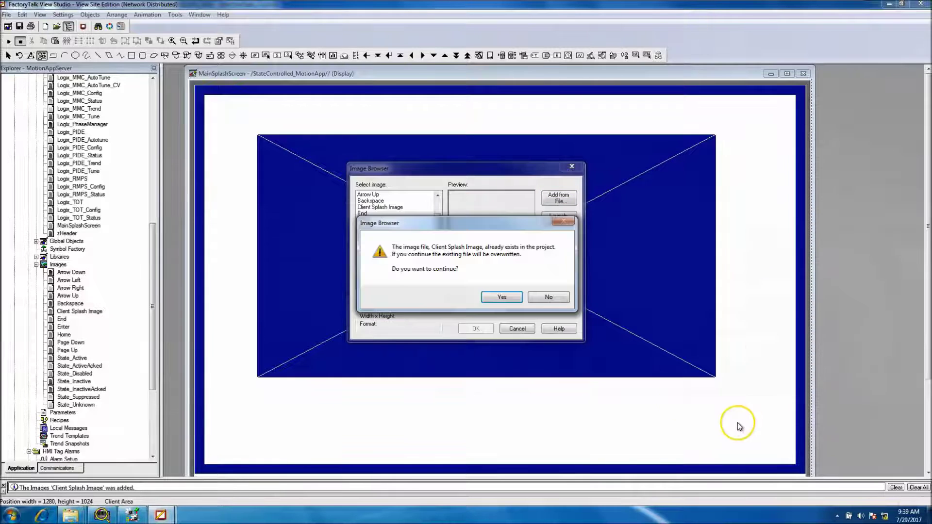
click(493, 297)
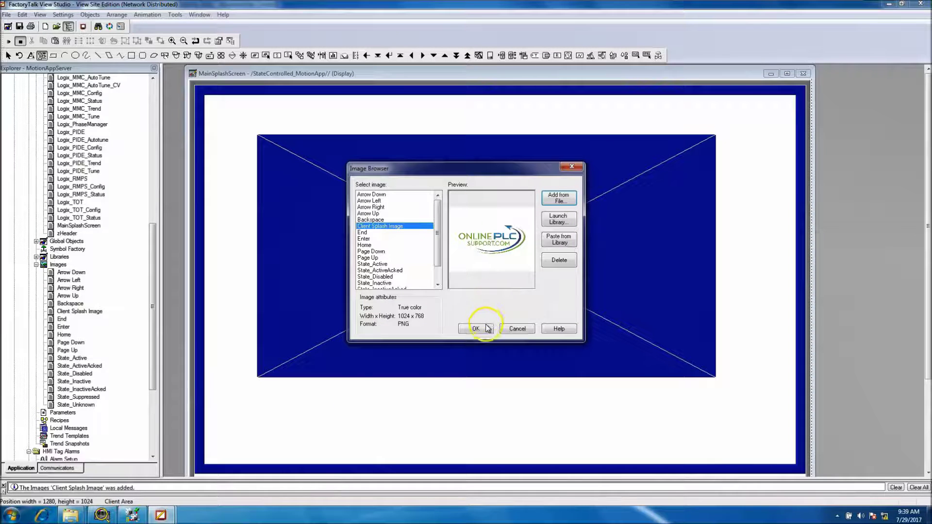
click(476, 329)
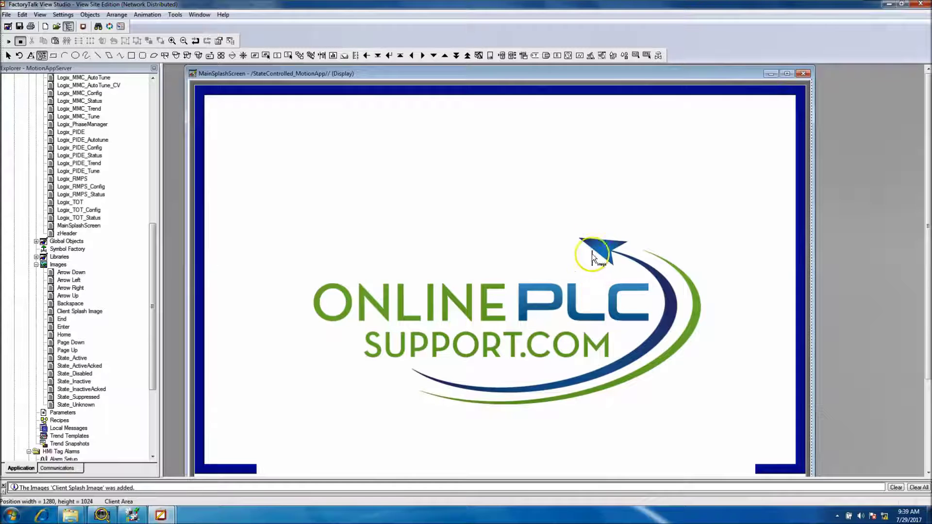
Dismiss the image picker, inspect the border panel unchanged, and clear away the thin stray Image2 object
drag(588, 222, 588, 223)
click(518, 330)
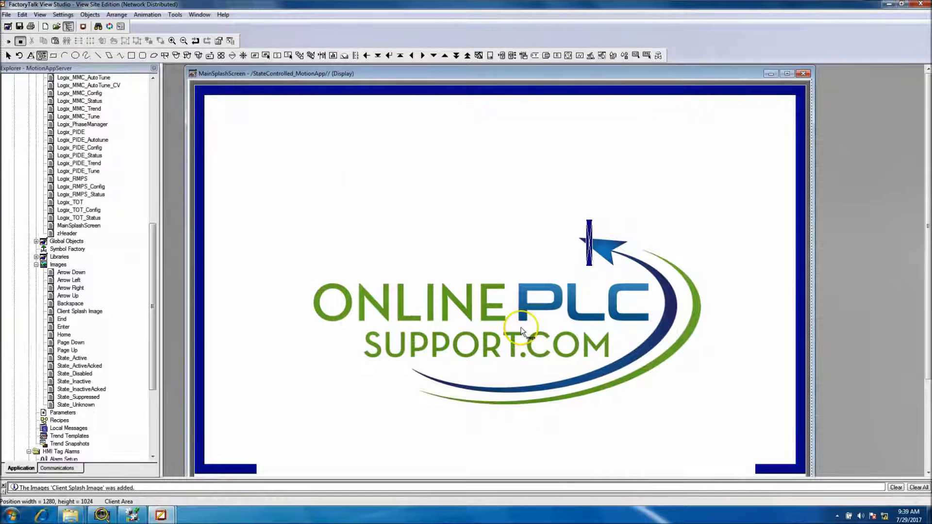
click(509, 322)
click(590, 233)
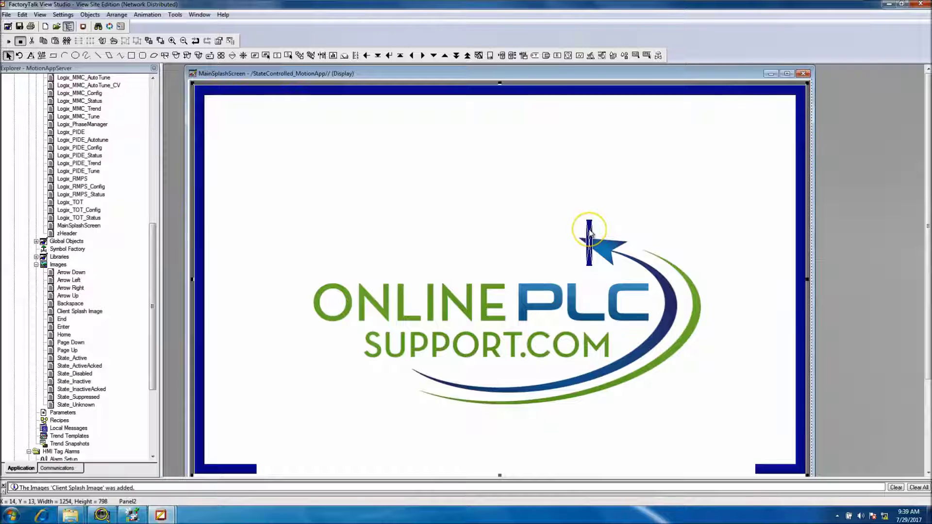
double_click(591, 233)
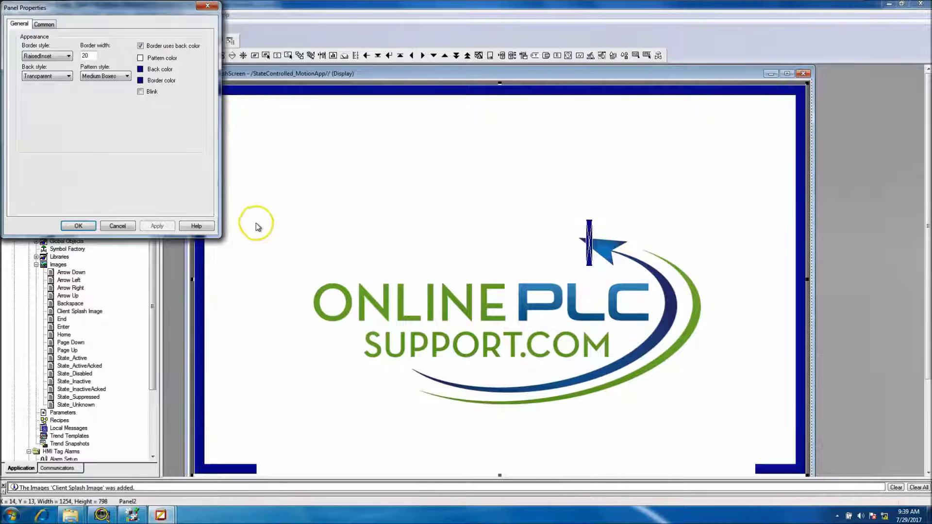
click(111, 226)
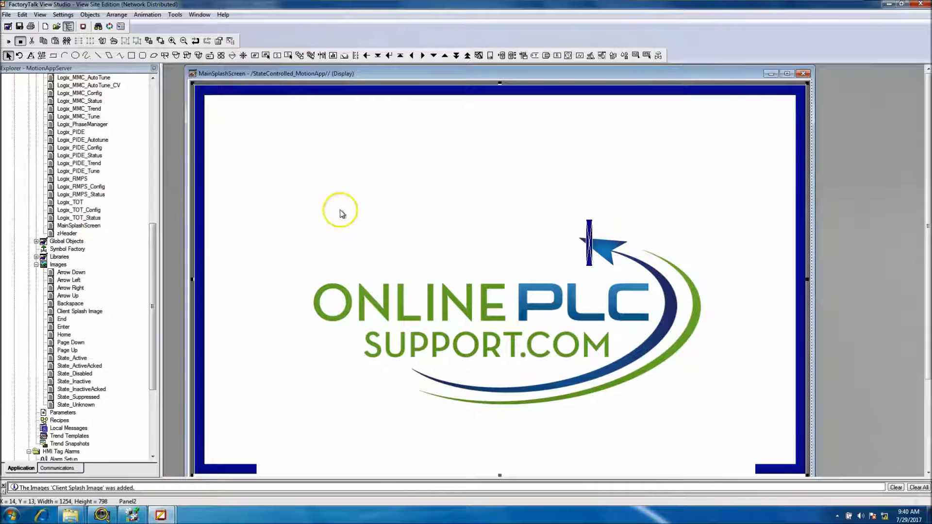
click(592, 257)
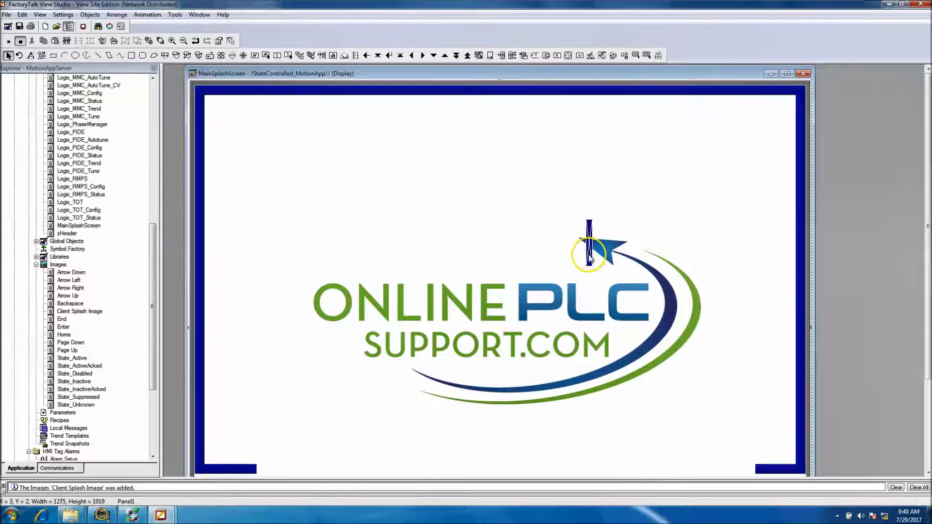
click(589, 260)
click(589, 261)
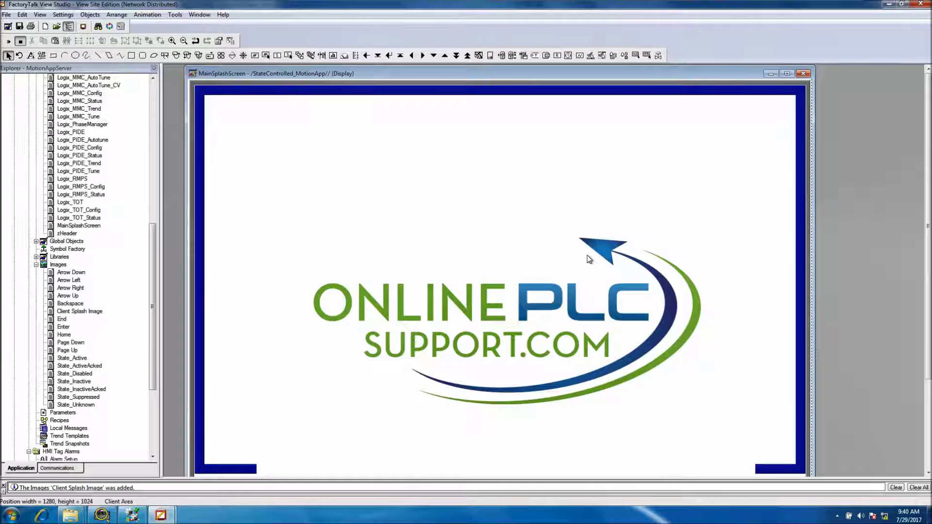
drag(484, 239, 383, 163)
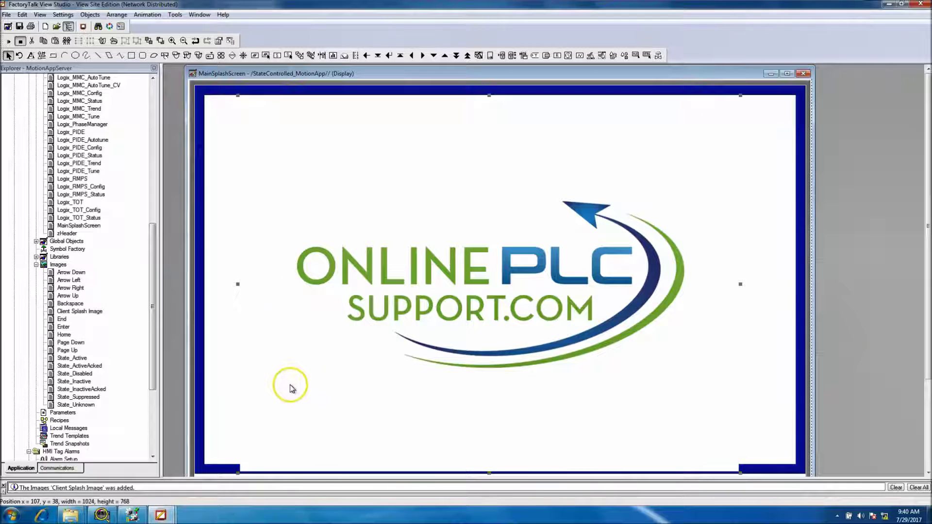
Resize the logo to 747 × 463 and move it to 247, 90, centred near the top
drag(238, 284, 290, 284)
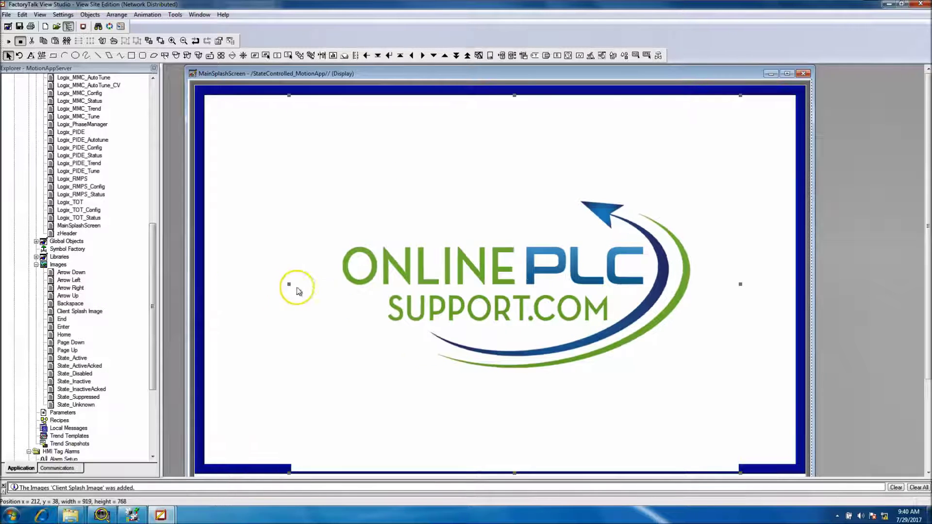
drag(741, 283, 665, 285)
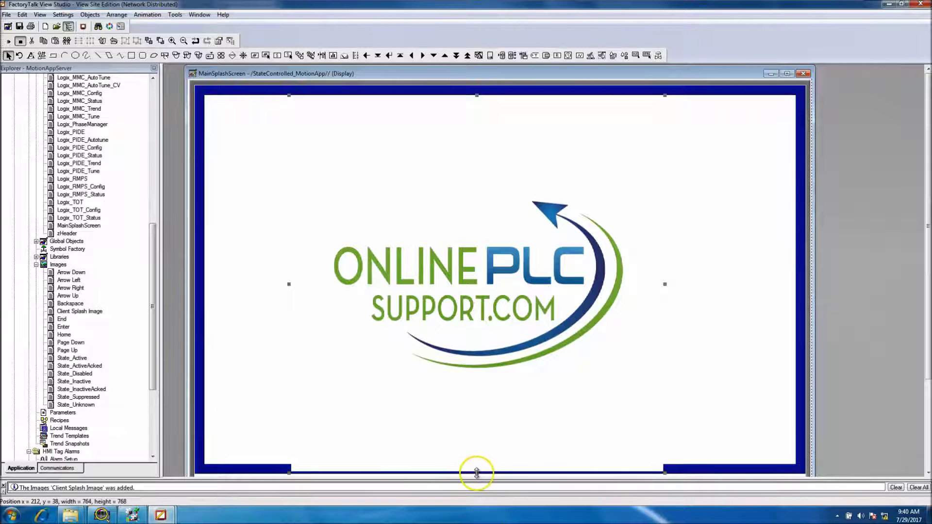
drag(477, 473, 476, 382)
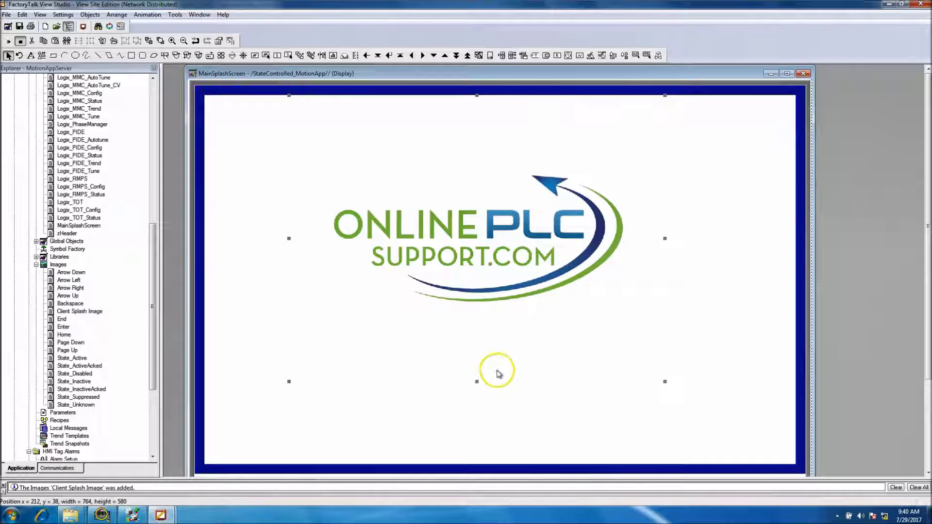
mouse_move(538, 290)
mouse_down()
mouse_move(566, 287)
mouse_move(552, 288)
mouse_up()
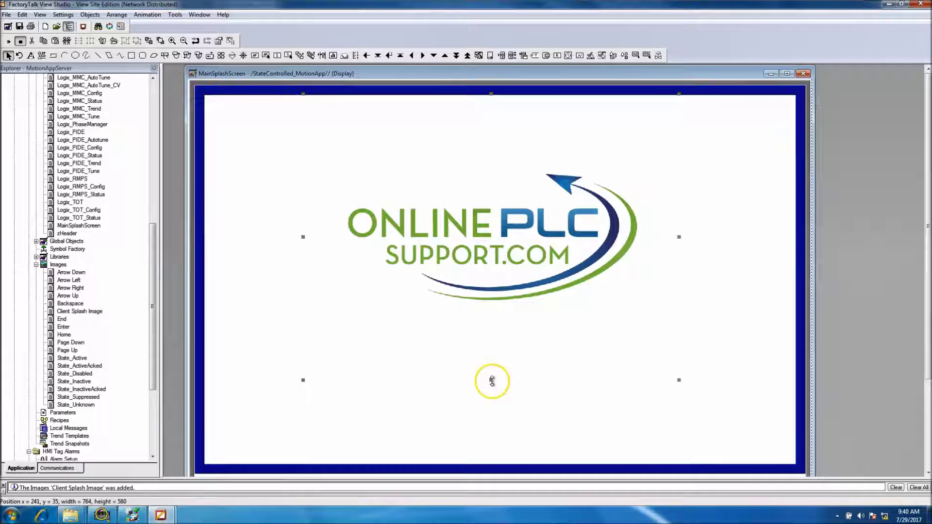
drag(492, 381, 490, 323)
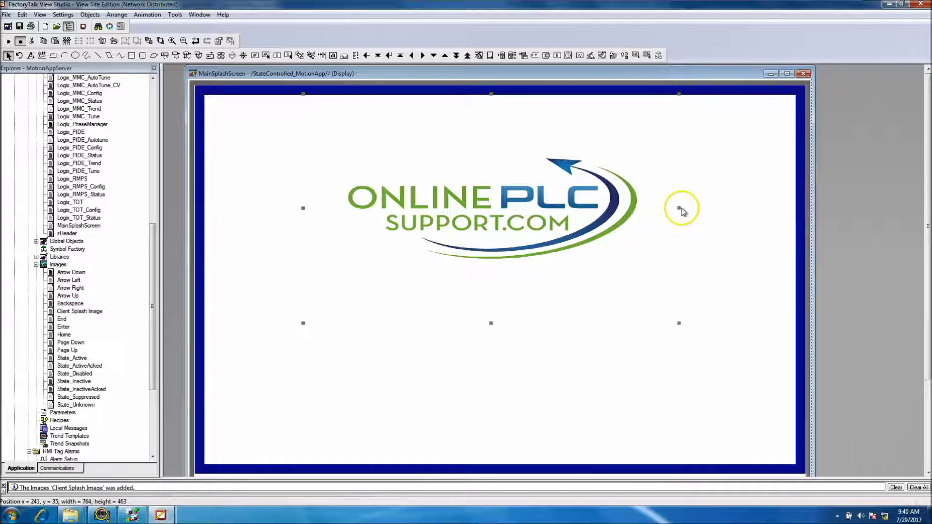
drag(680, 207, 671, 208)
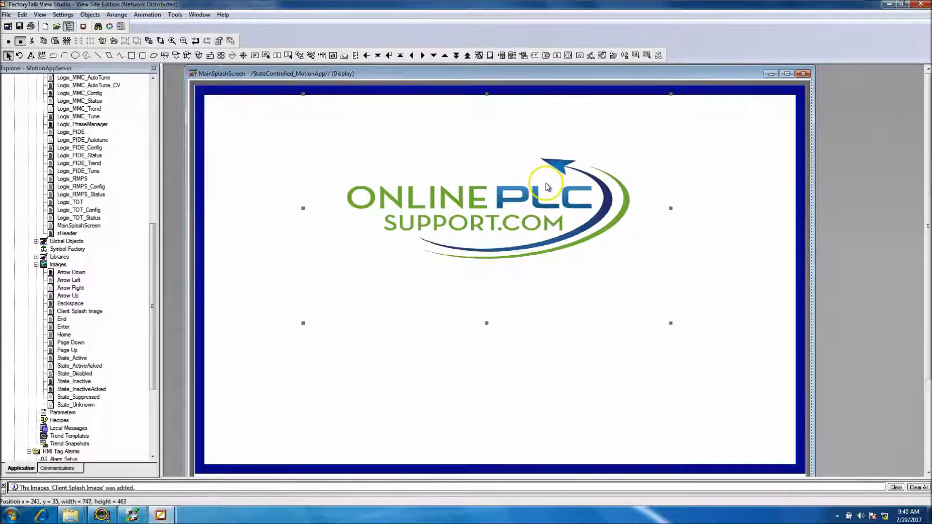
drag(555, 193, 558, 217)
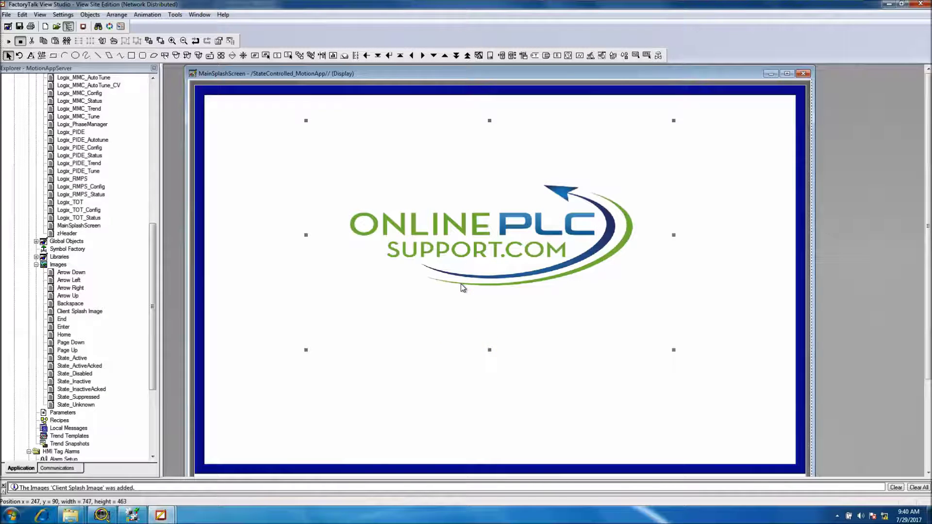
Draw a text object in the space below the logo
click(452, 394)
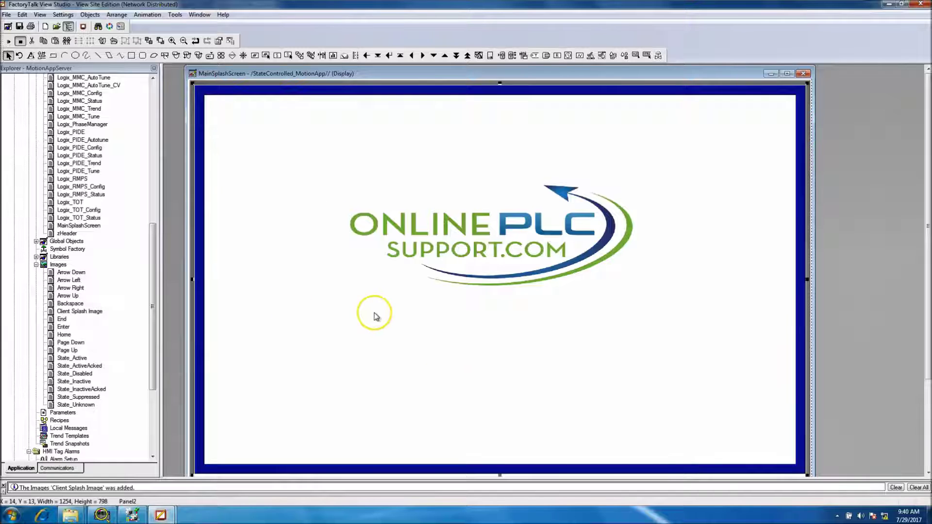
click(89, 14)
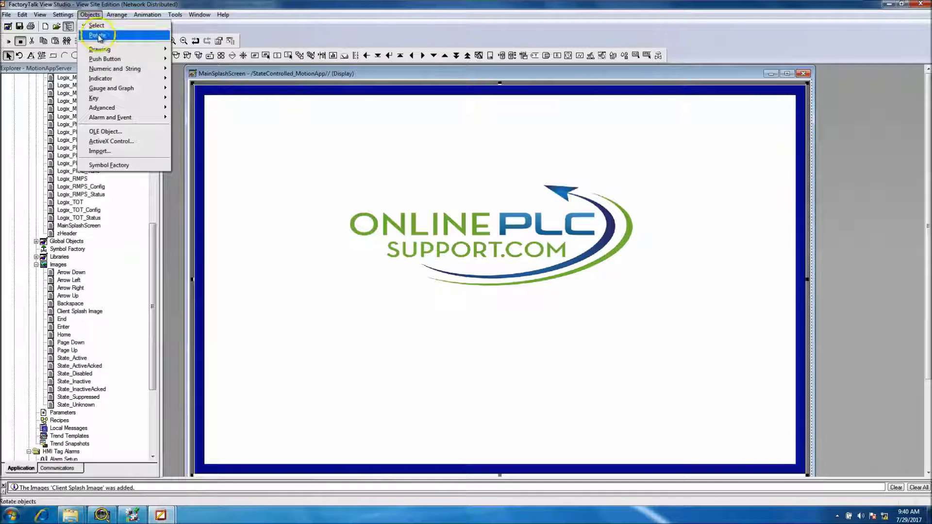
mouse_move(100, 49)
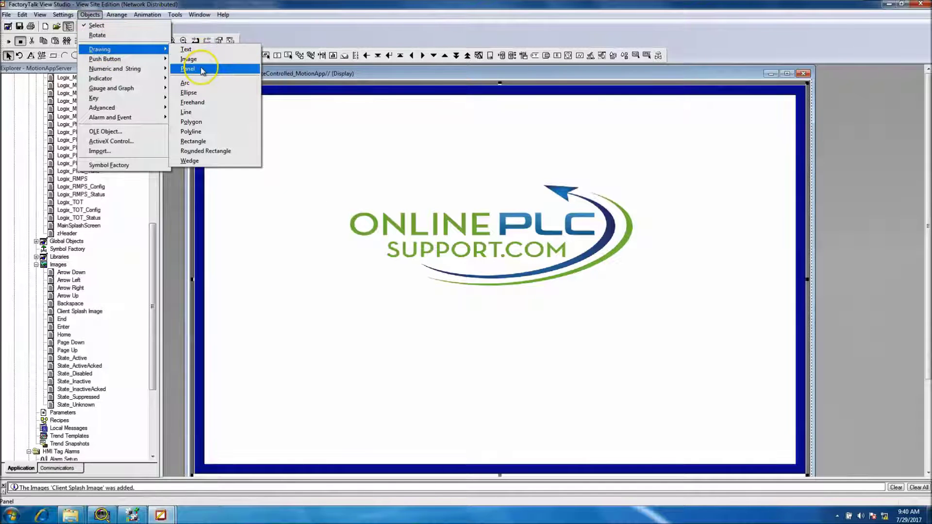
click(186, 49)
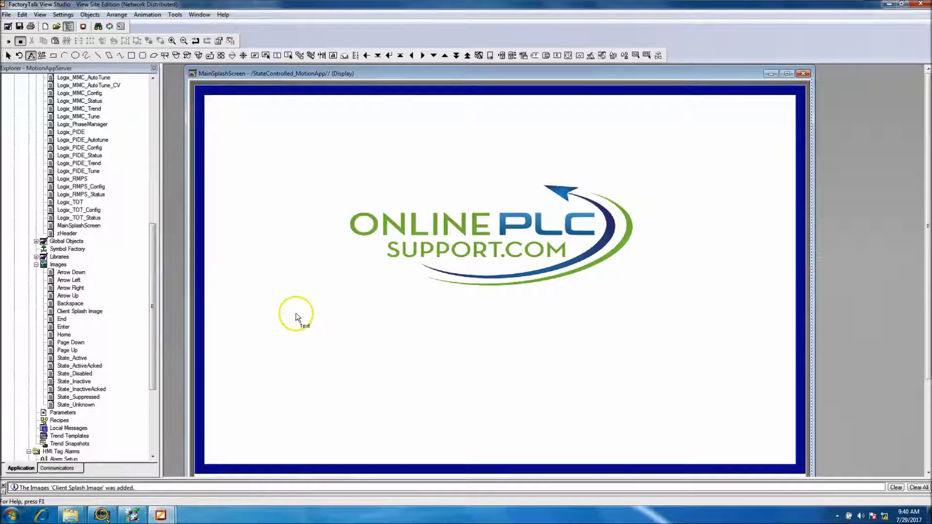
drag(315, 427, 697, 392)
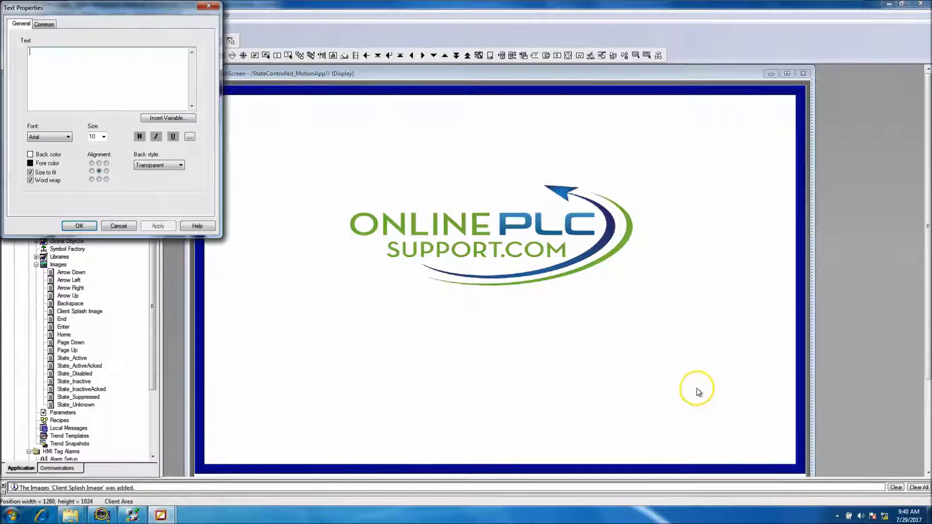
Set the caption to 28-point Arial reading 'Servo Motion Project for YouTube'
click(104, 136)
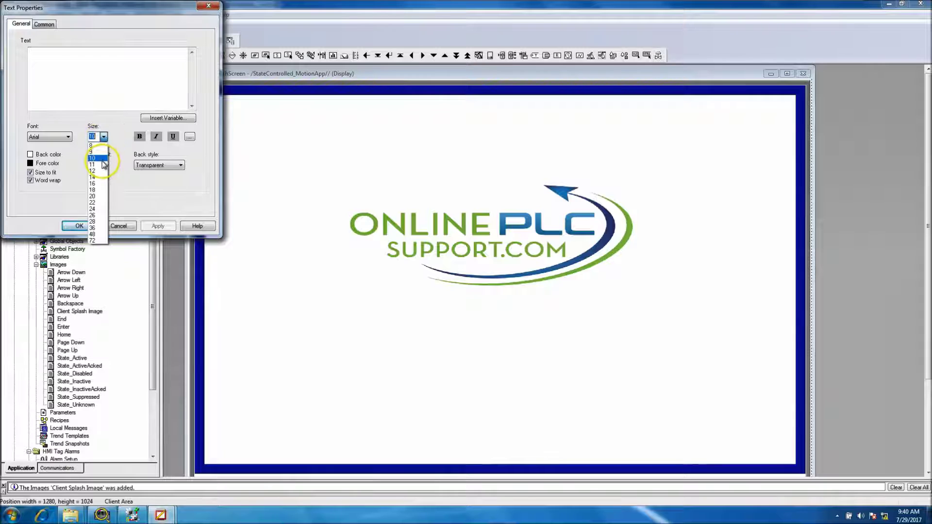
click(96, 223)
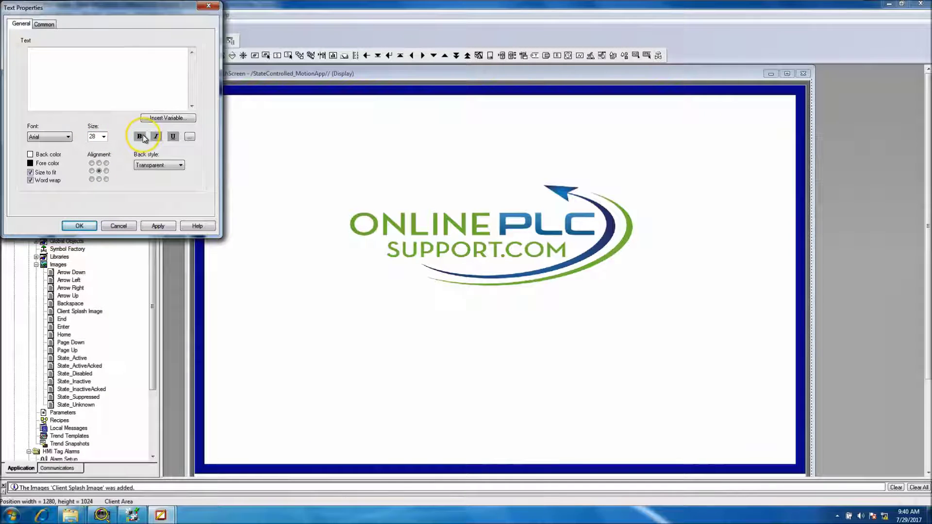
click(82, 55)
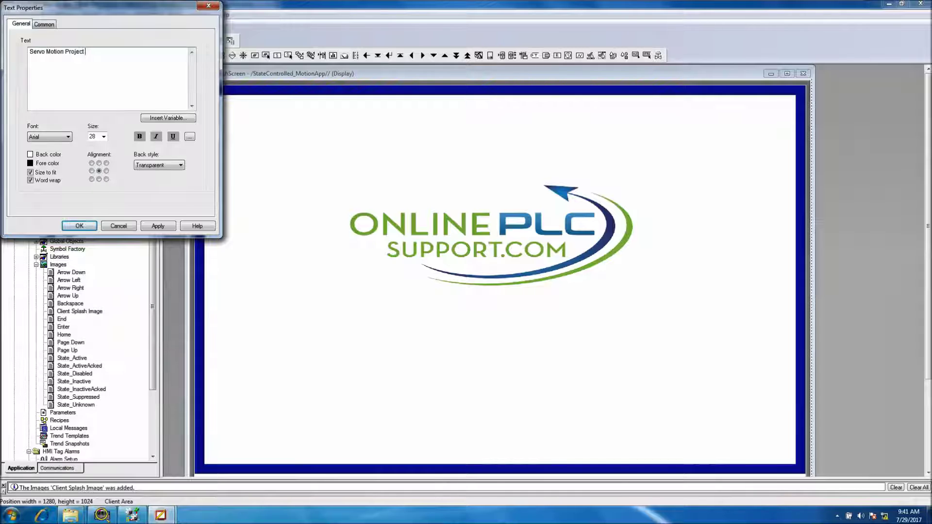
text(F)
Apply the caption and change its text colour to blue
click(153, 227)
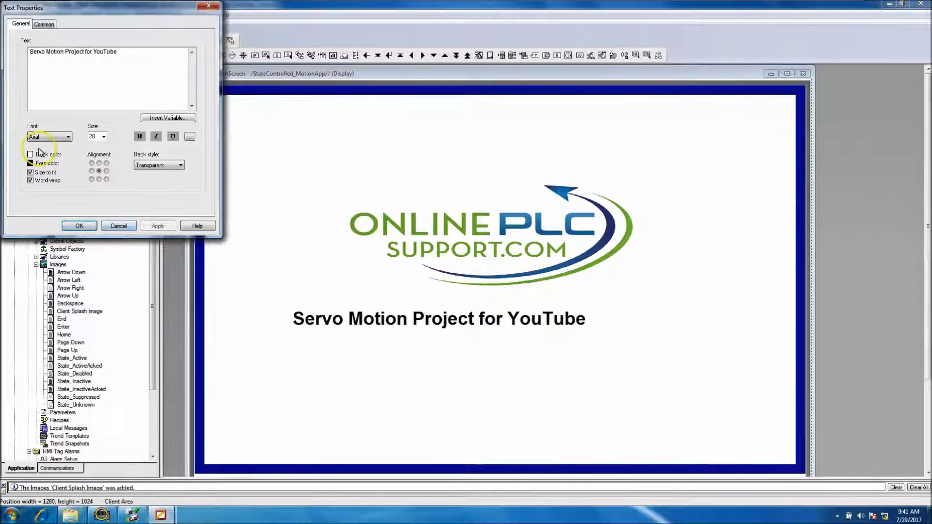
click(30, 164)
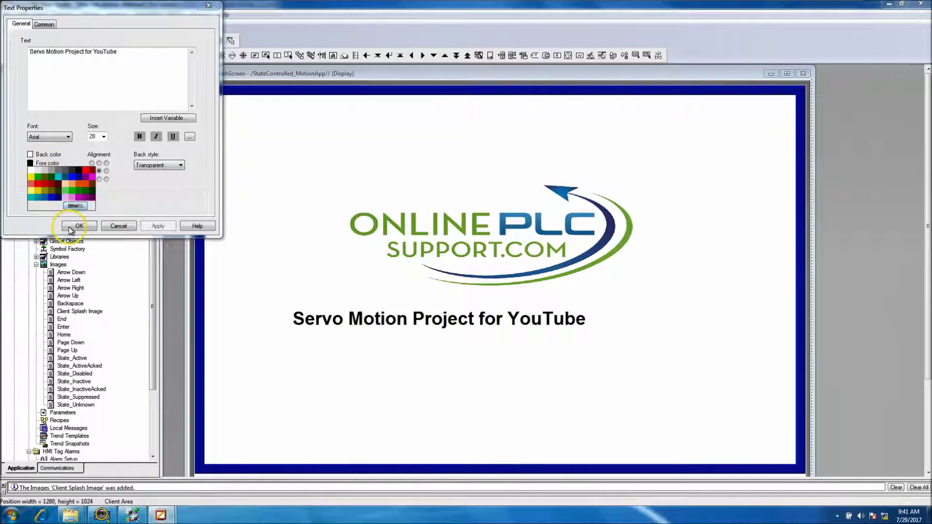
click(40, 177)
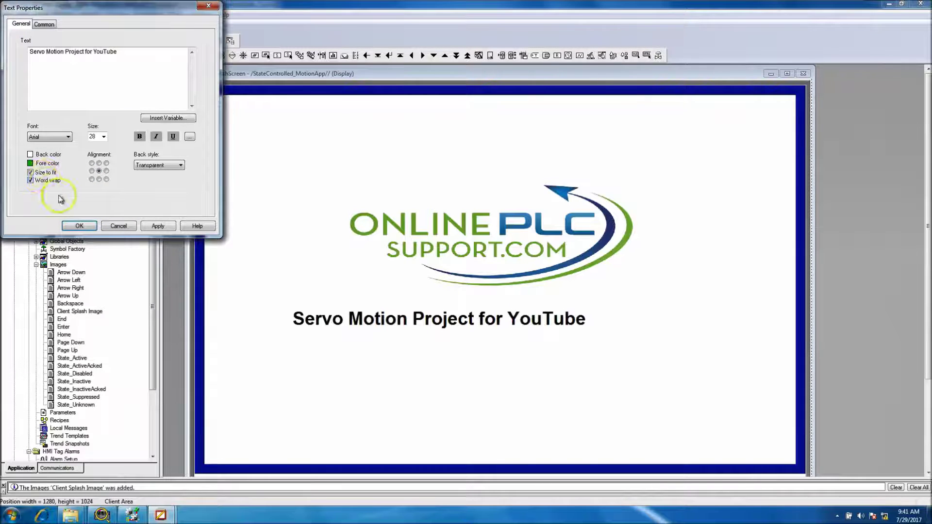
click(30, 163)
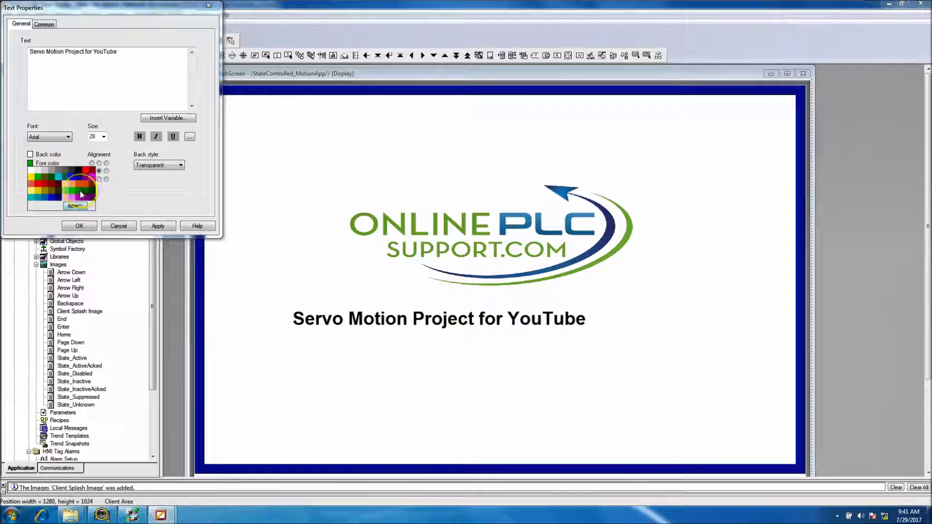
click(48, 197)
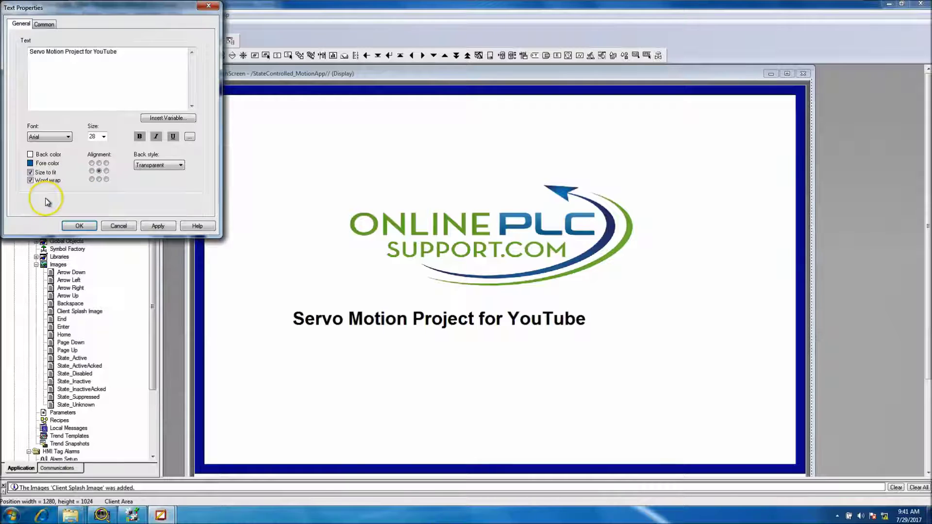
click(157, 227)
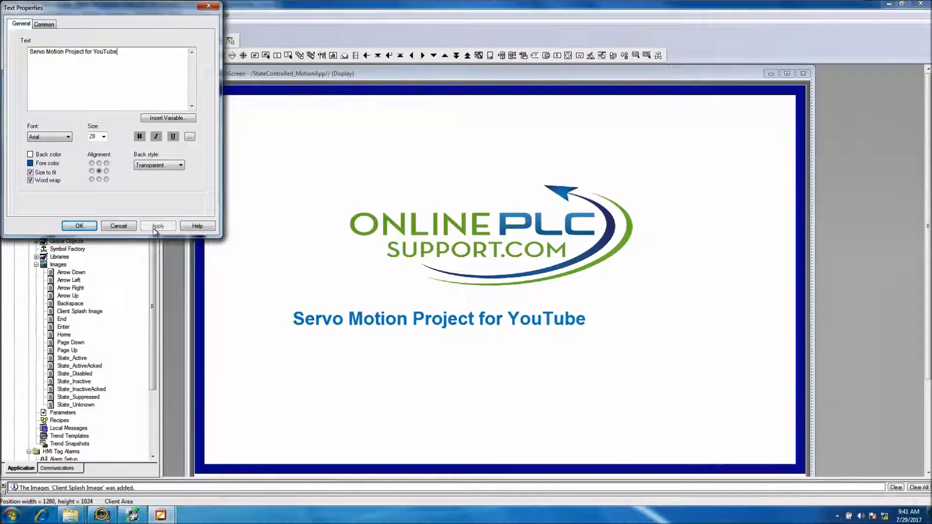
Enlarge the caption to 36 points and confirm the text settings
click(103, 136)
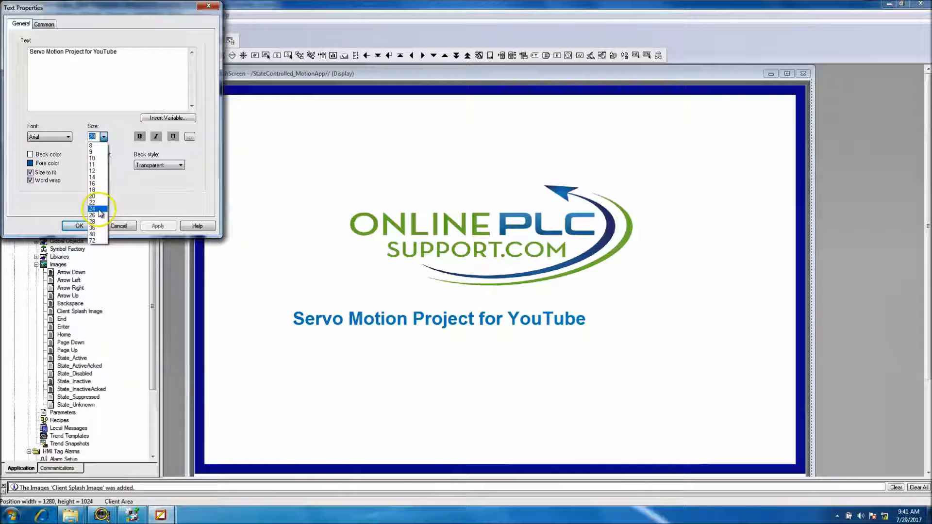
click(92, 228)
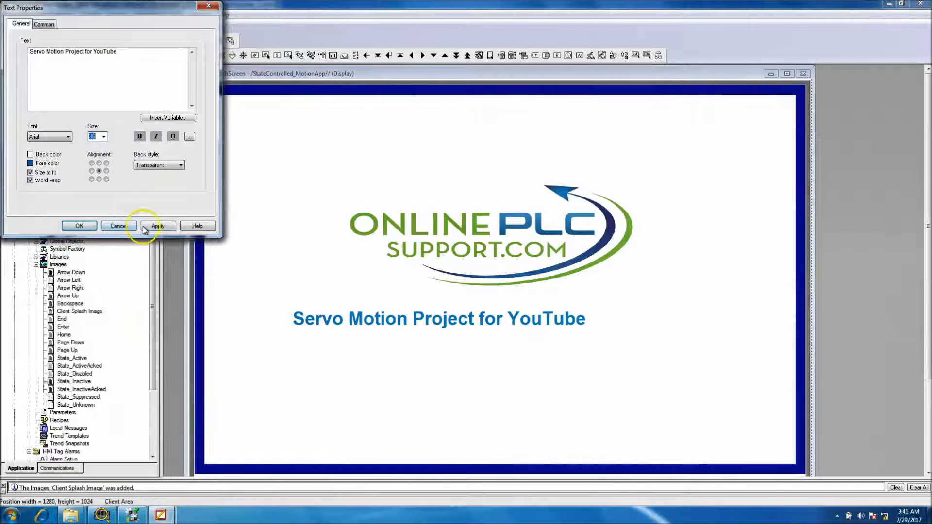
click(151, 226)
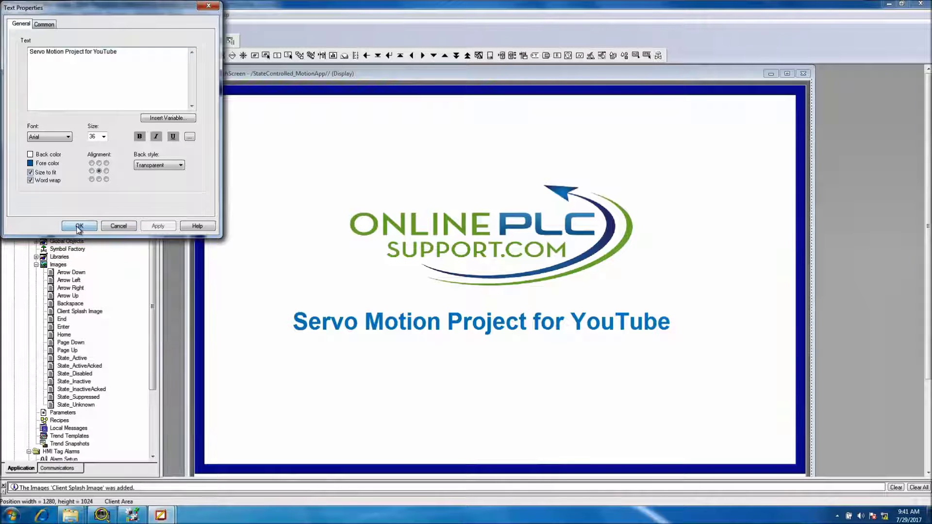
click(79, 226)
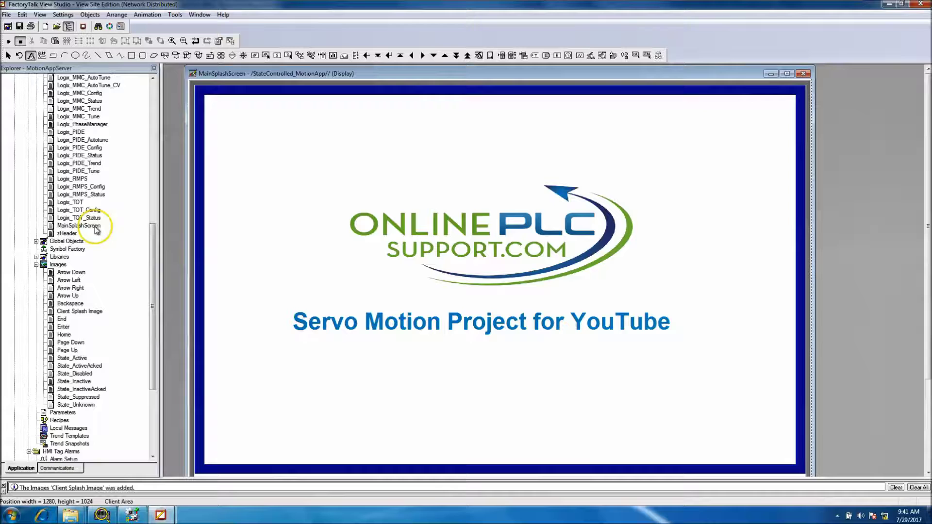
Move the caption slightly lower beneath the logo and open the background panel's properties
click(413, 323)
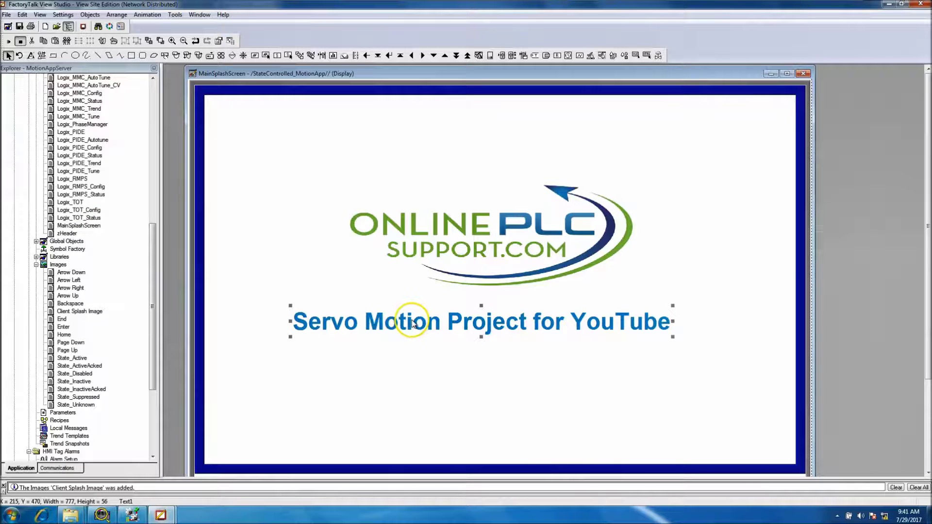
drag(413, 323, 424, 332)
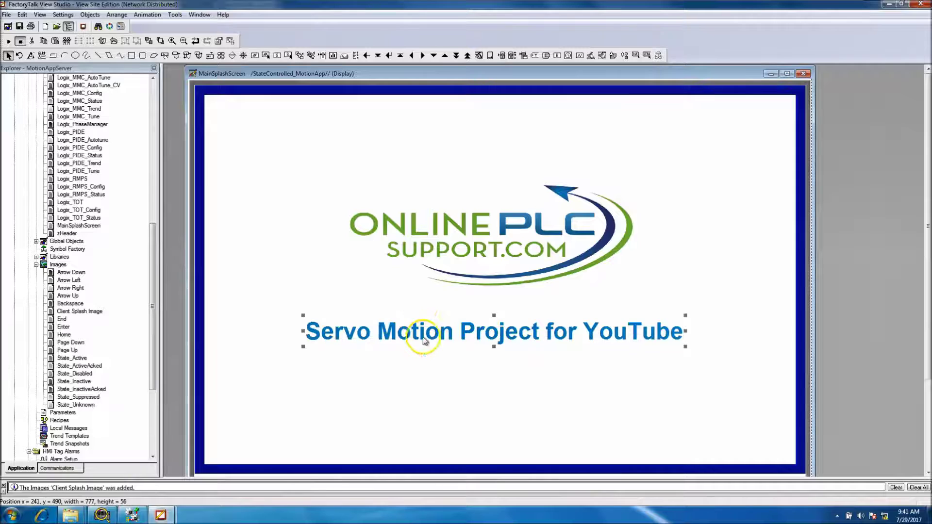
click(417, 285)
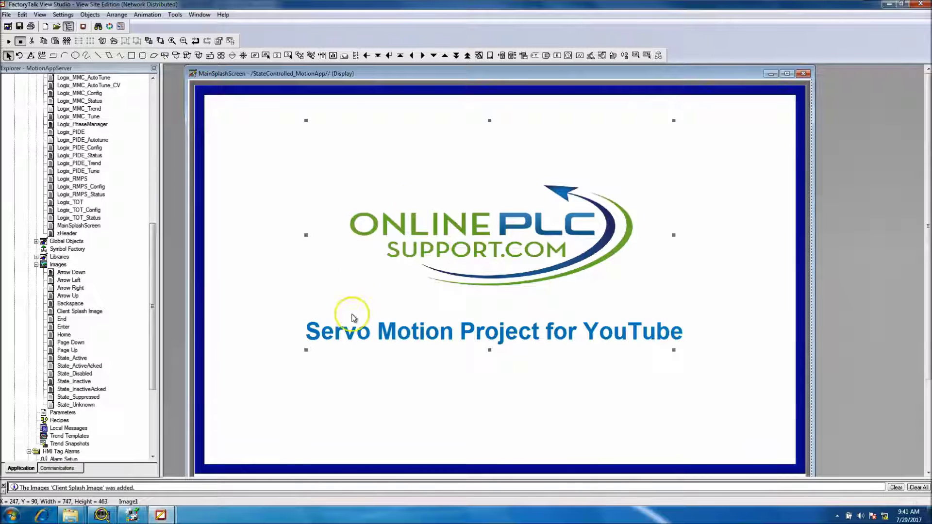
click(201, 228)
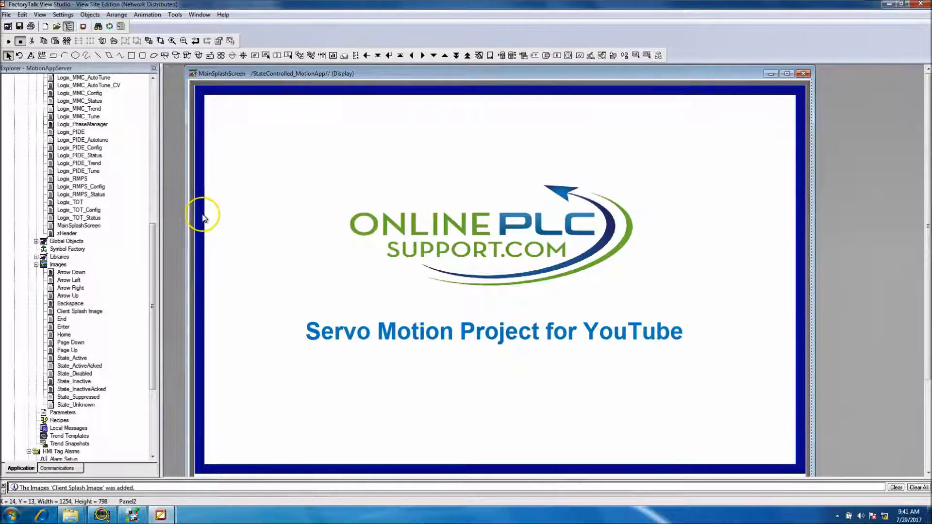
double_click(203, 217)
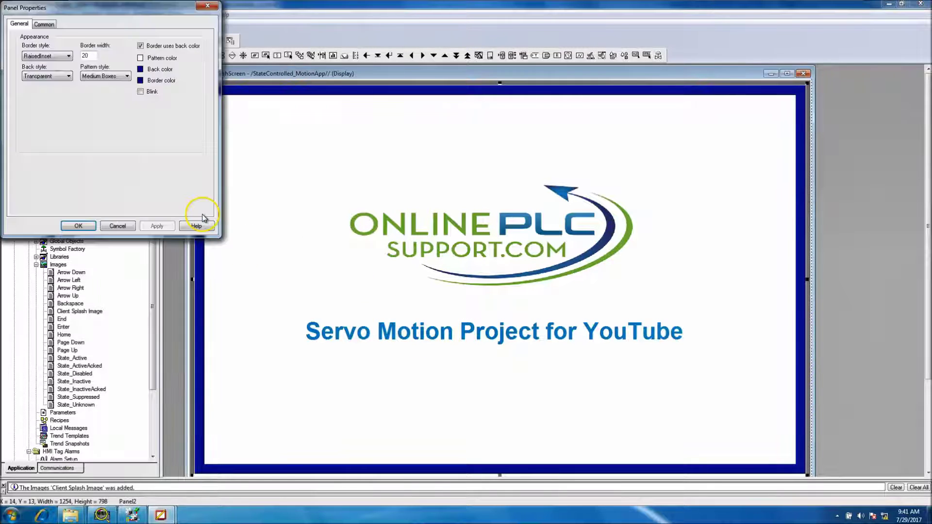
Try medium blue, then grey, for the panel's back and border colours
click(140, 71)
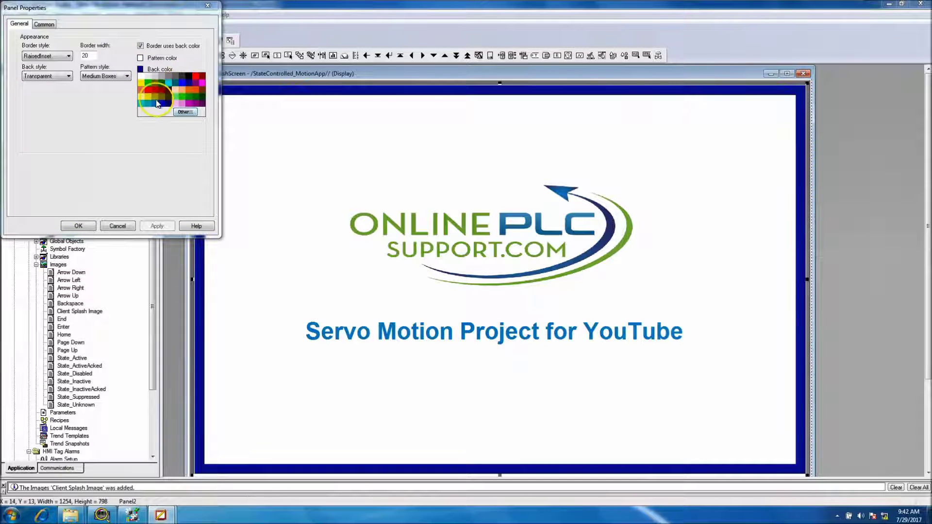
click(158, 102)
click(140, 81)
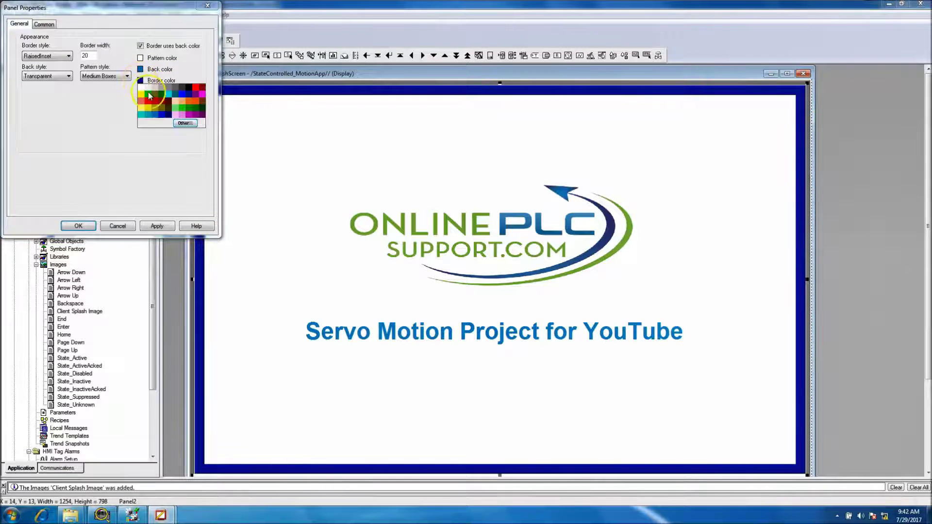
click(151, 113)
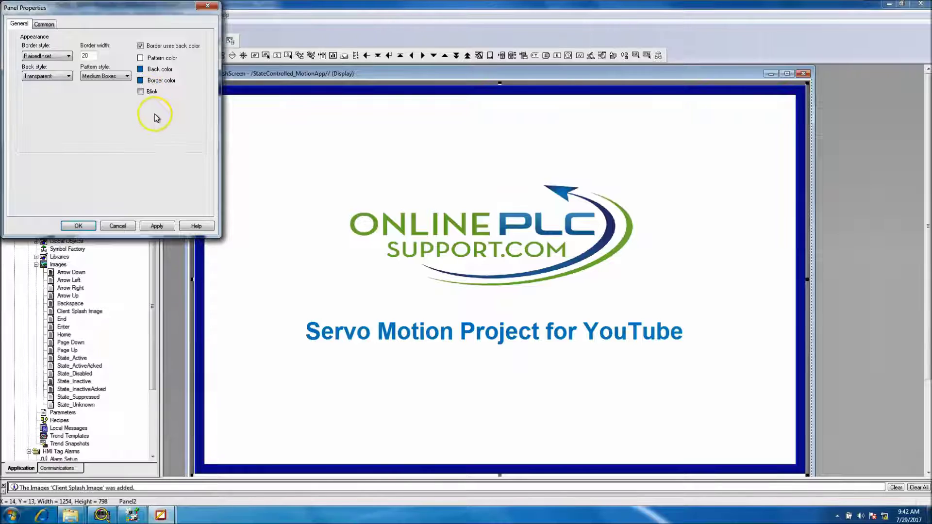
click(163, 225)
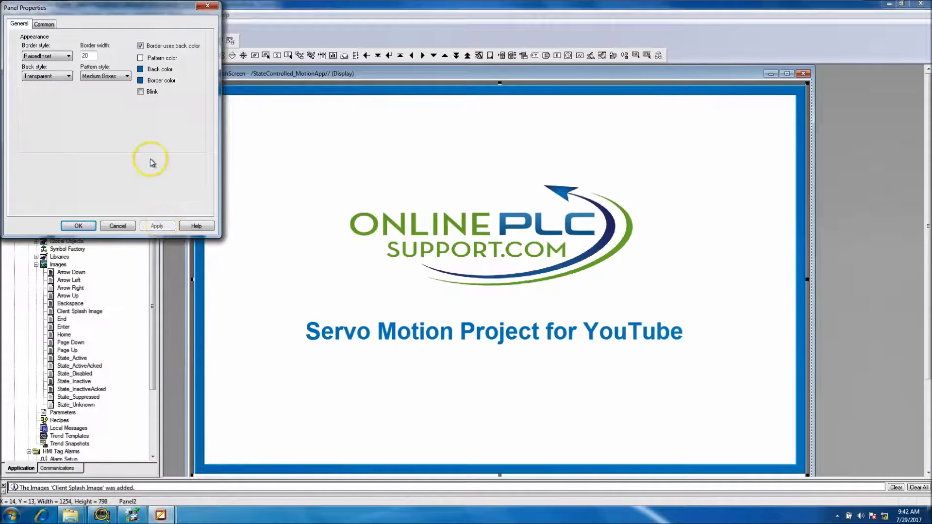
click(140, 80)
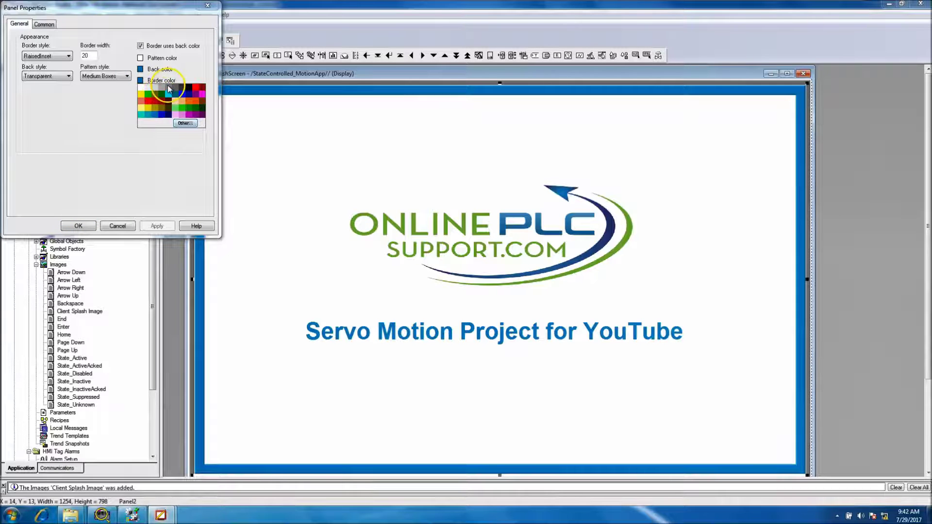
click(168, 90)
click(141, 69)
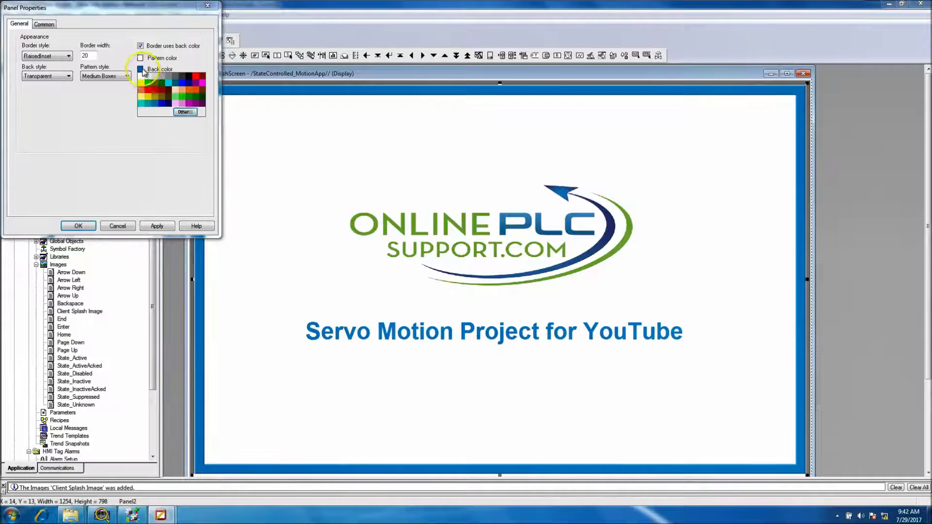
click(161, 80)
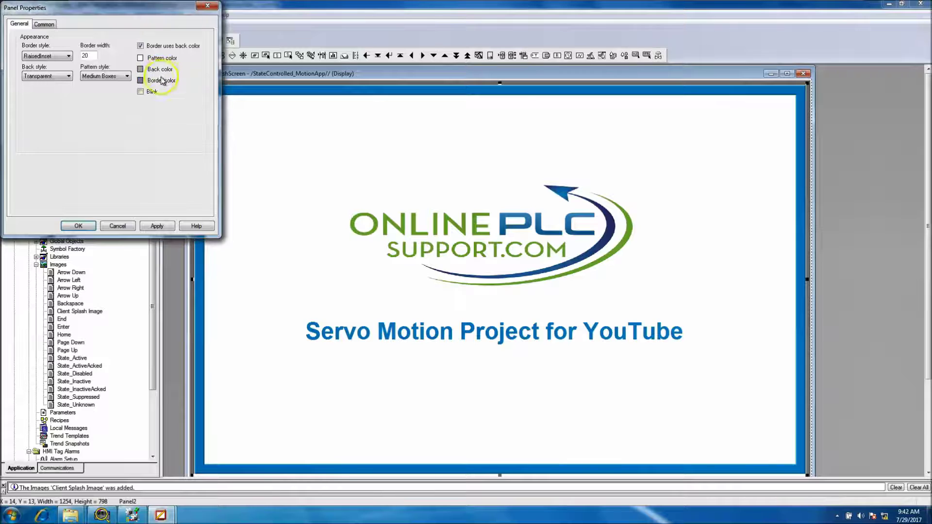
click(157, 226)
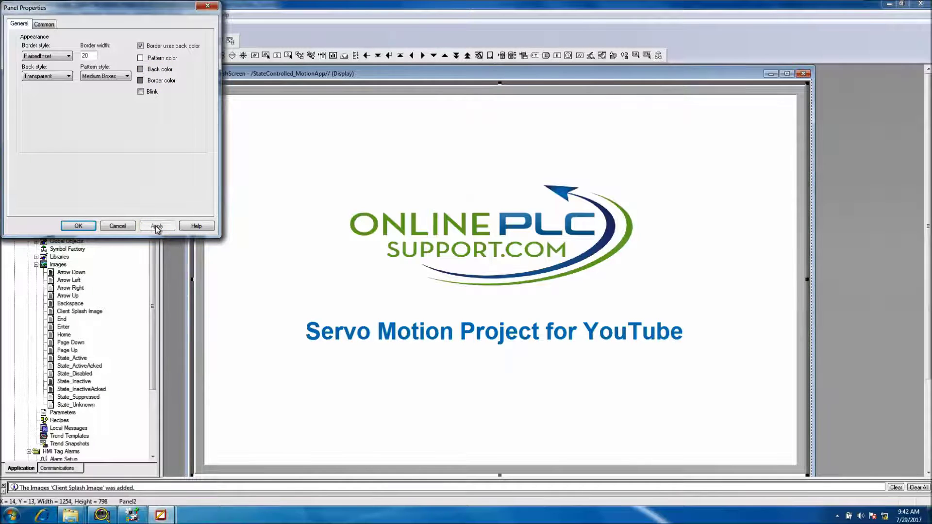
Try a blue, then black, border with a black background on the panel
click(140, 80)
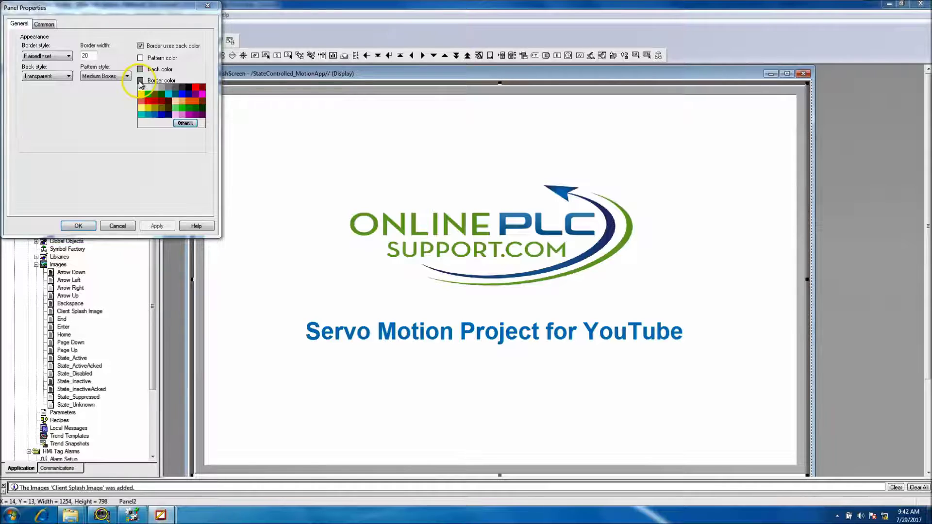
click(182, 93)
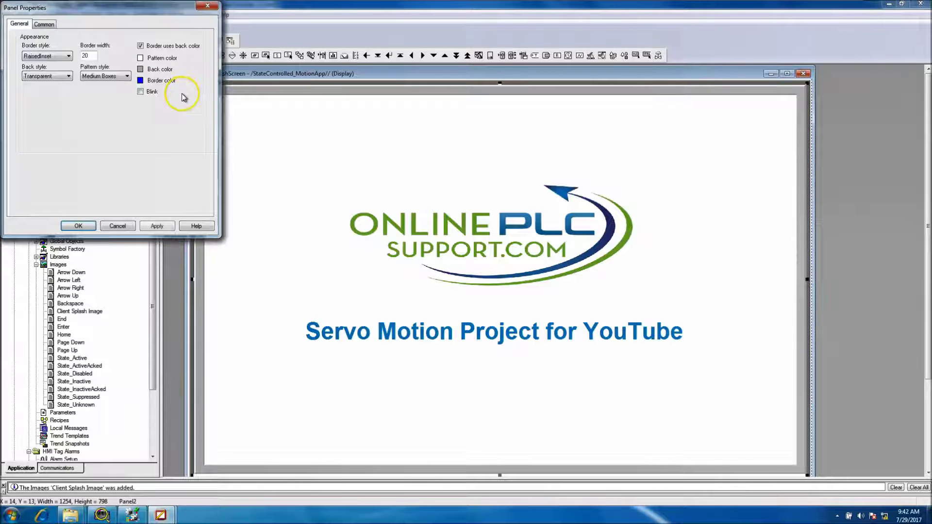
click(141, 81)
click(153, 78)
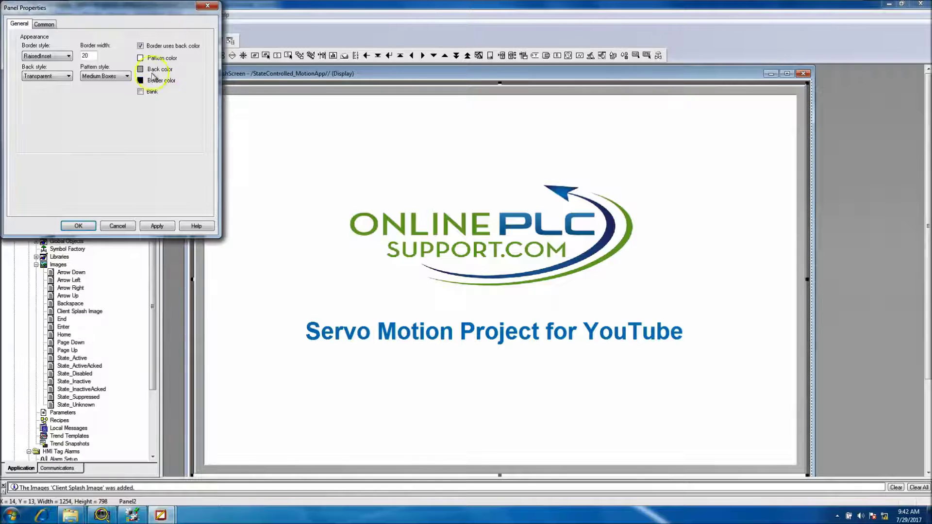
click(140, 69)
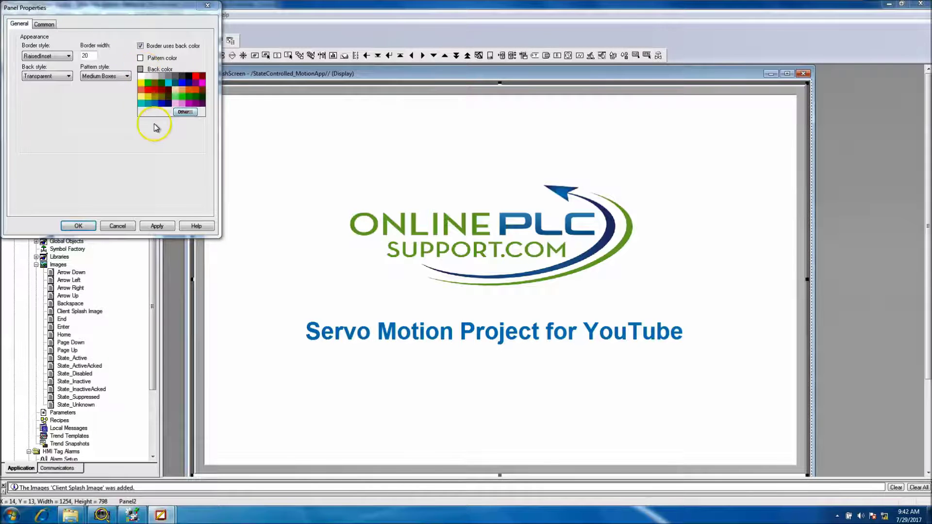
click(183, 77)
click(156, 227)
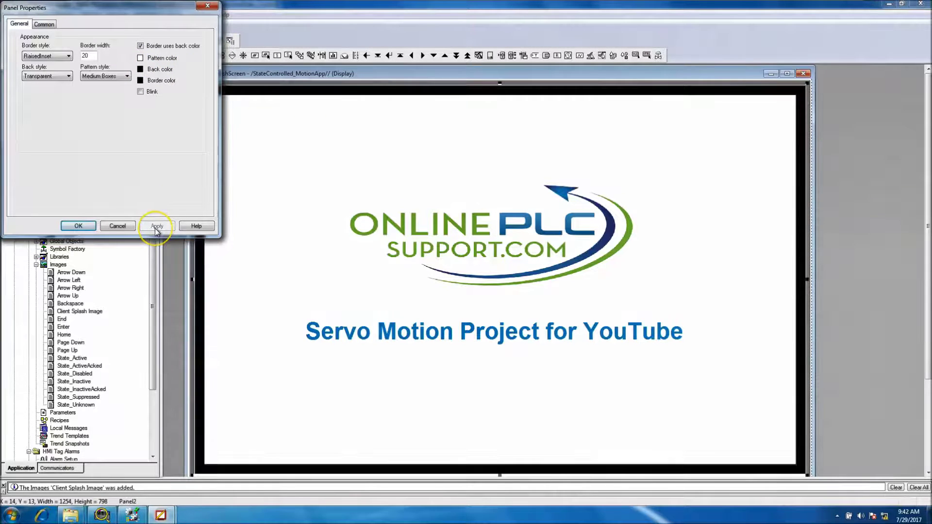
Set both the panel's back colour and border colour to blue, apply, and confirm
click(140, 69)
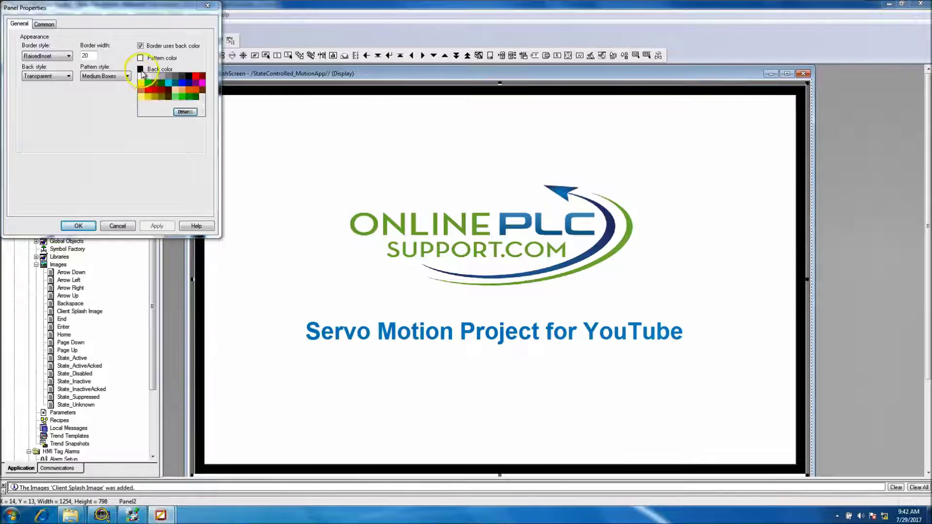
click(185, 86)
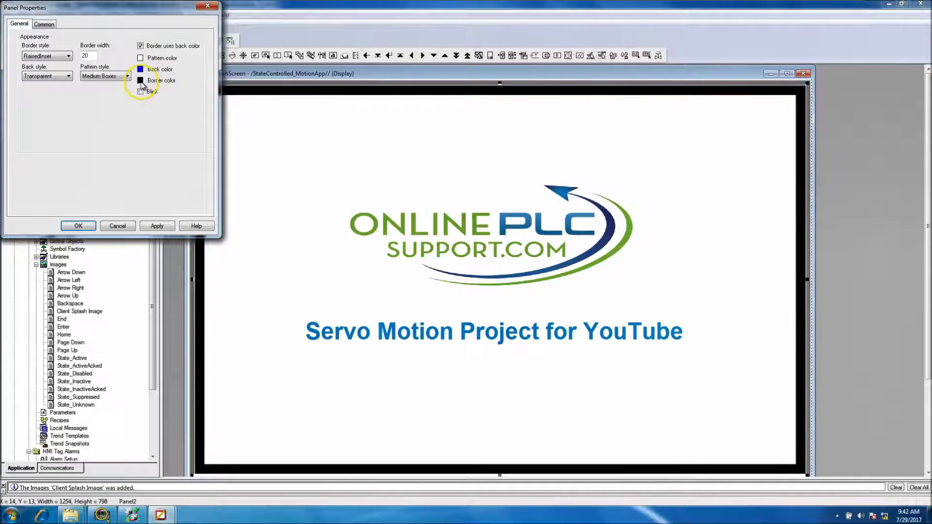
click(141, 81)
click(184, 97)
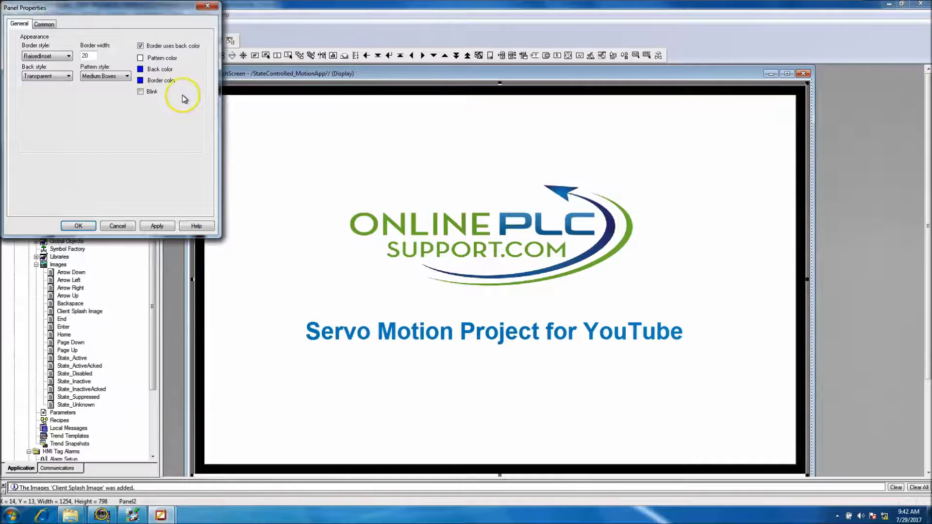
click(157, 226)
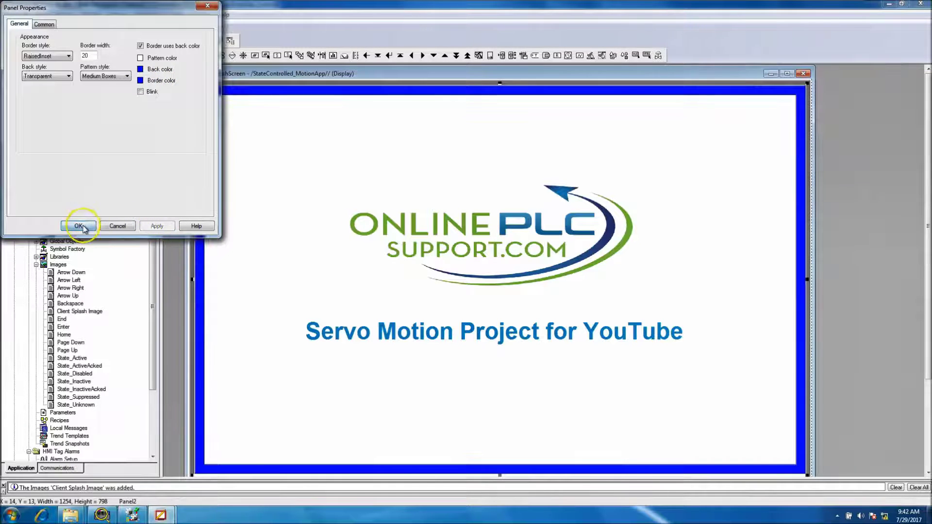
click(79, 225)
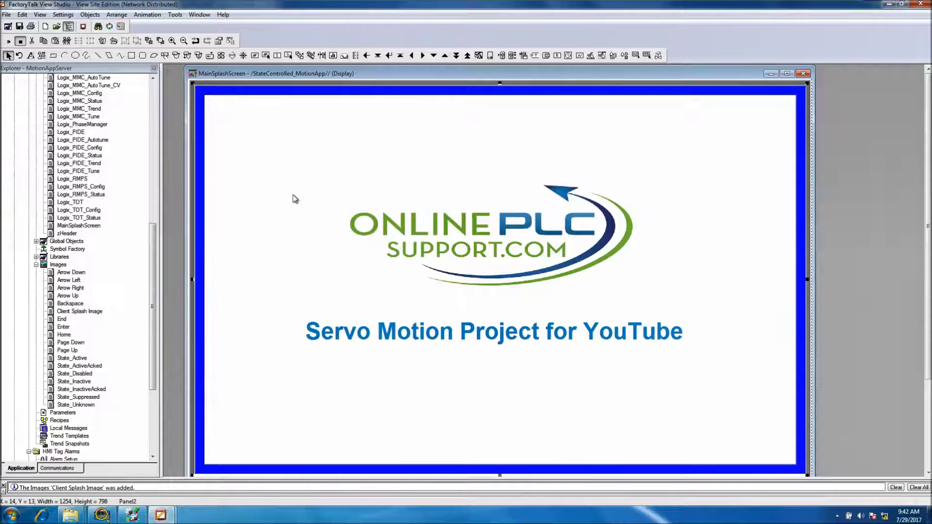
Stretch the inner panel Panel2 taller by dragging its bottom edge down
click(300, 164)
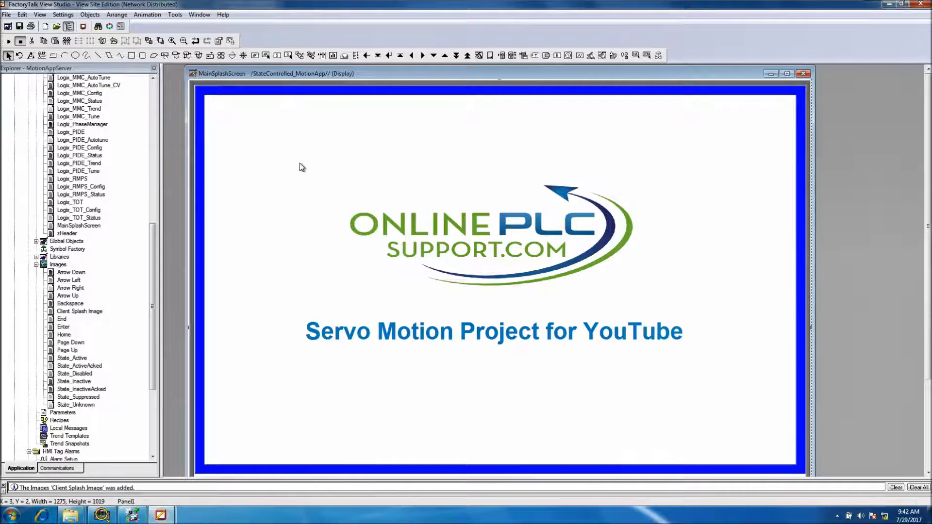
click(460, 265)
click(471, 343)
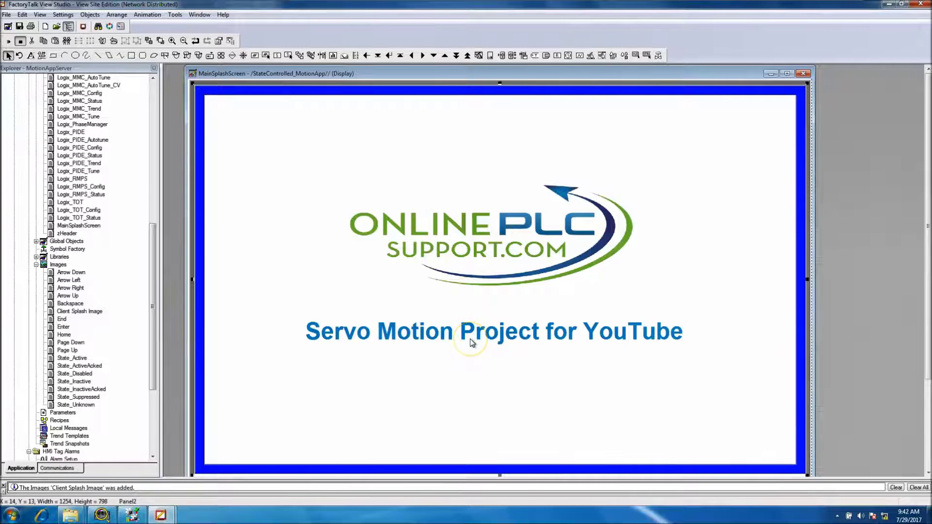
click(471, 341)
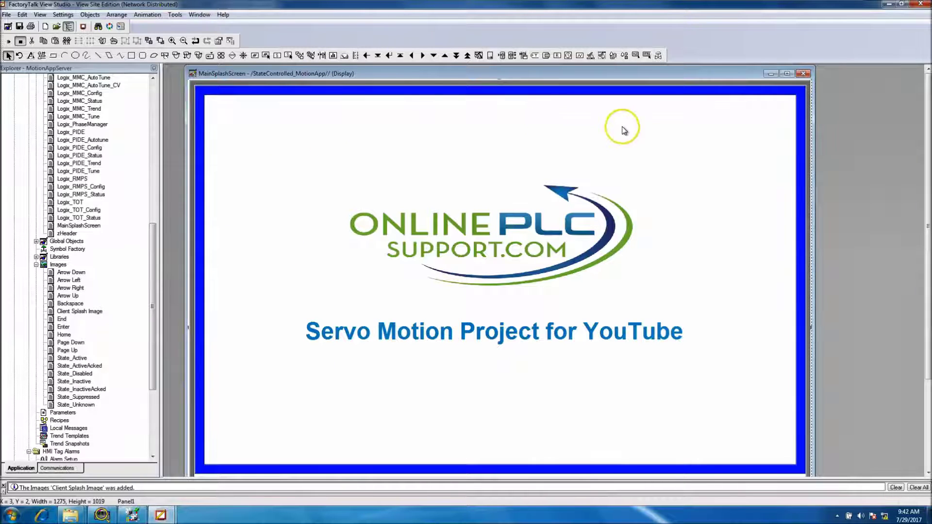
drag(928, 229, 927, 381)
click(667, 368)
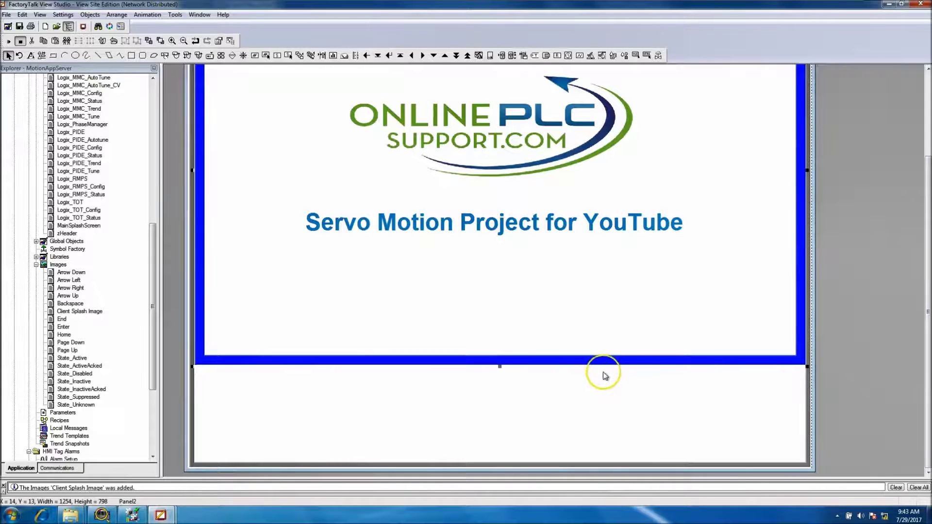
drag(500, 365, 508, 462)
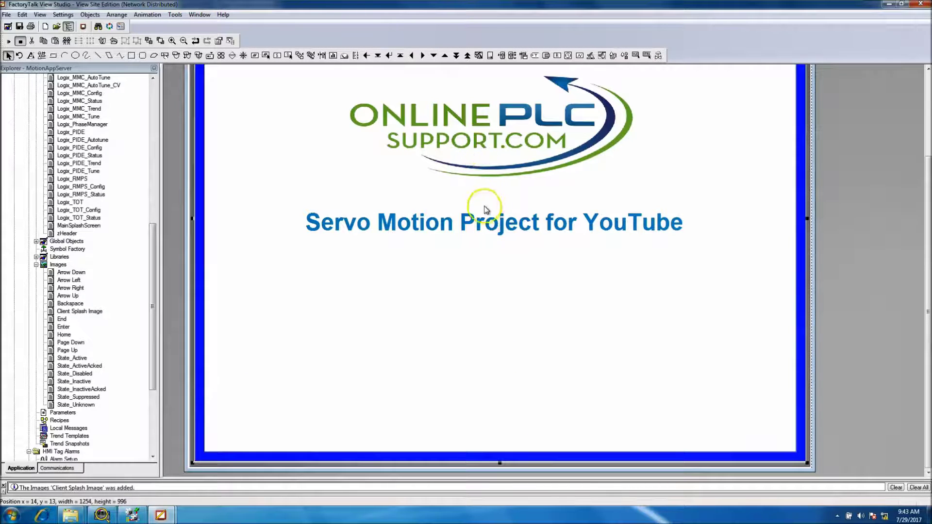
Move the blue caption lower and stretch the ONLINE PLC SUPPORT.COM logo taller
click(486, 223)
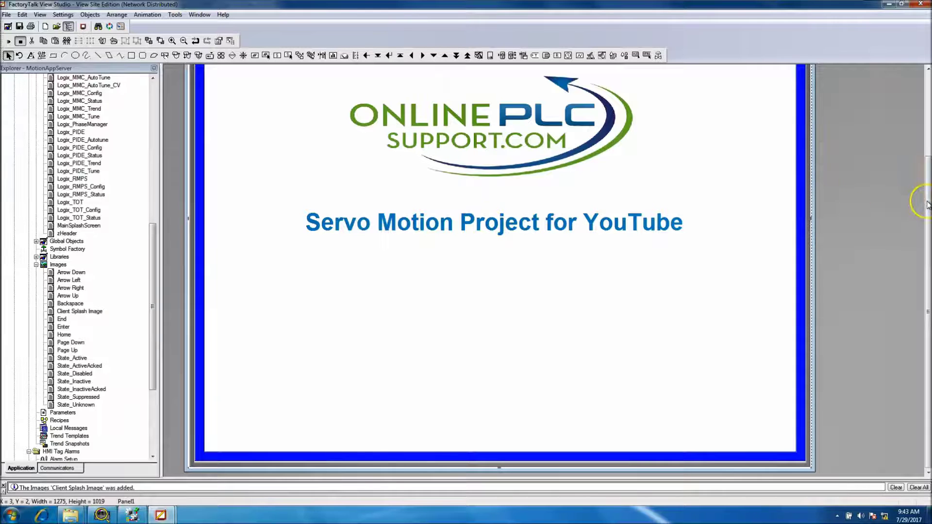
scroll(916, 133, up, 2)
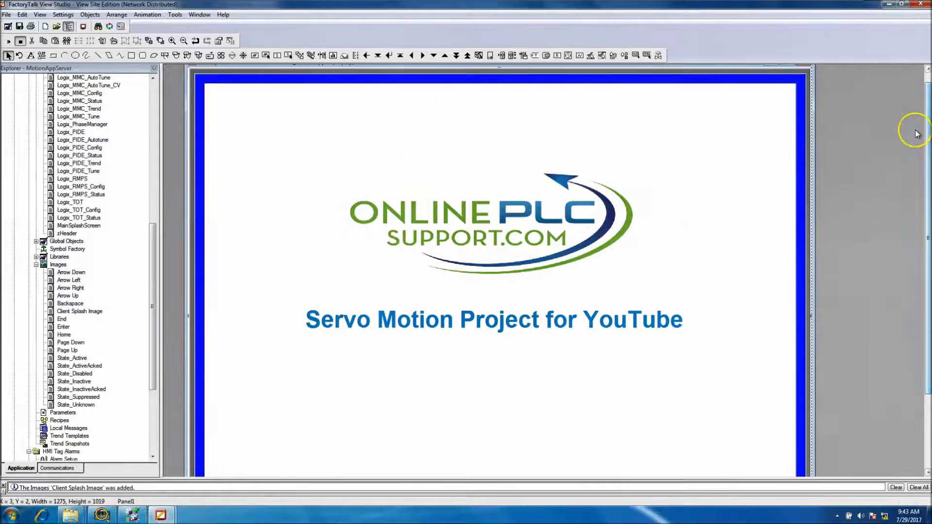
click(555, 323)
drag(556, 323, 554, 396)
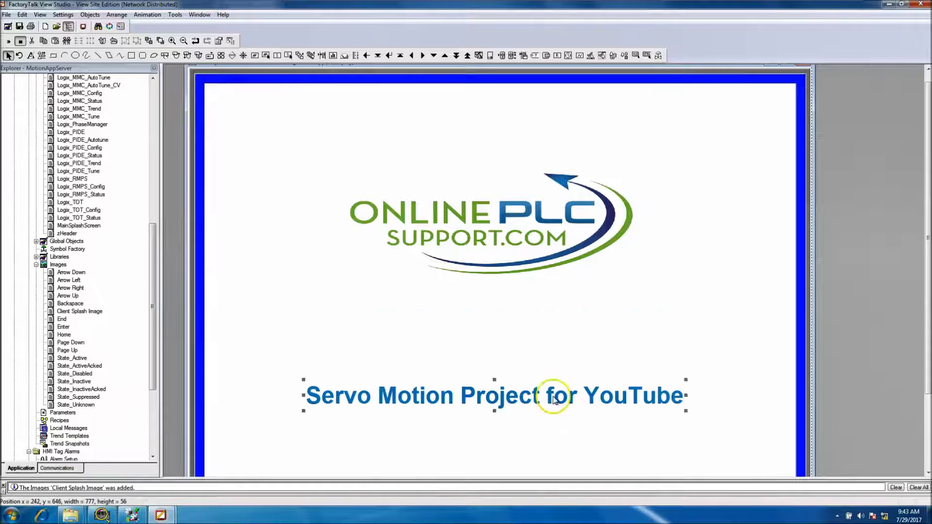
click(500, 263)
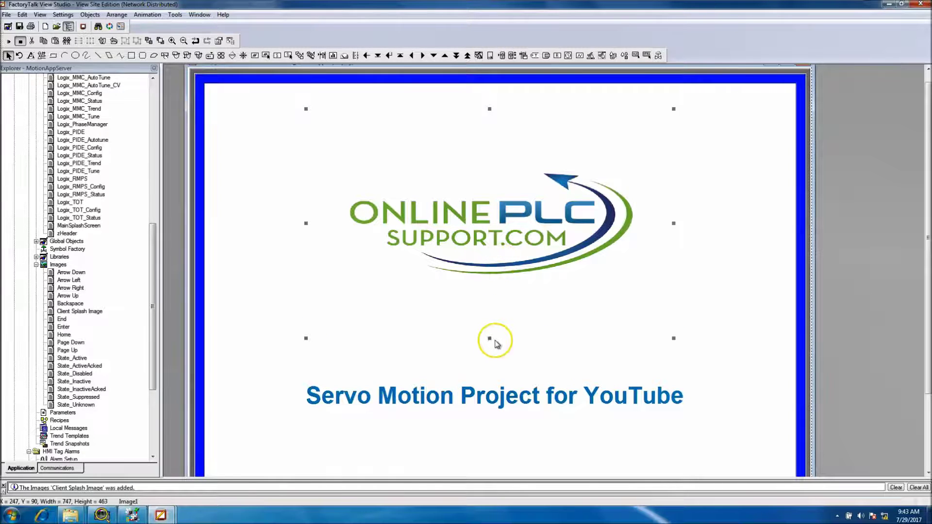
drag(490, 339, 495, 380)
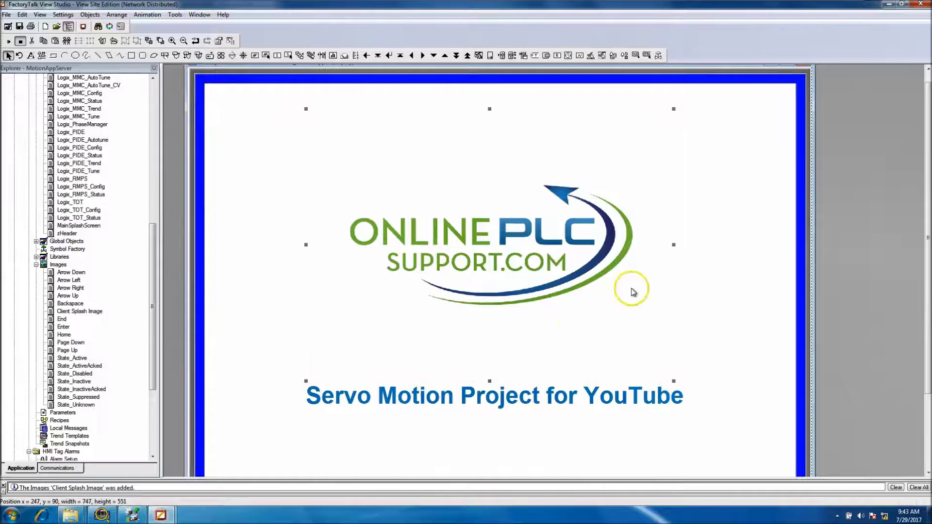
Select Panel2, Panel1, the logo and the caption in turn to review the layout
click(738, 320)
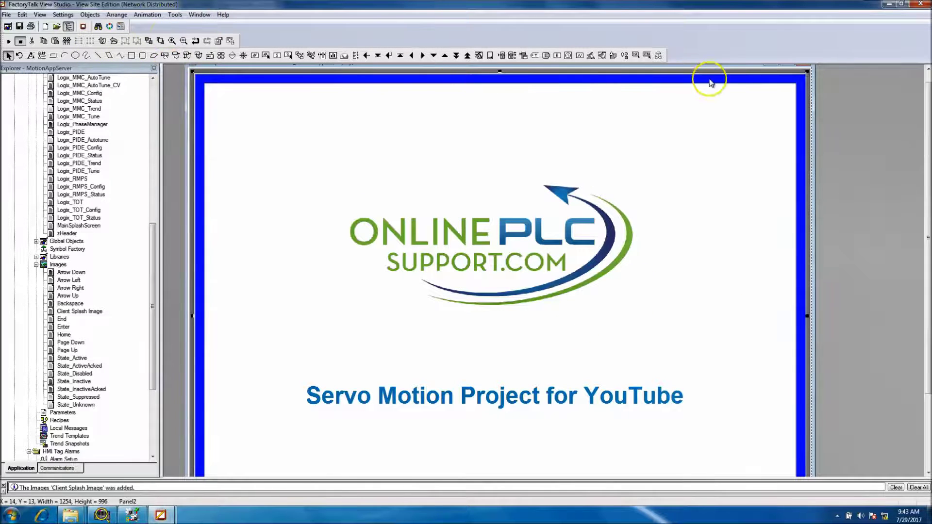
scroll(926, 92, up, 1)
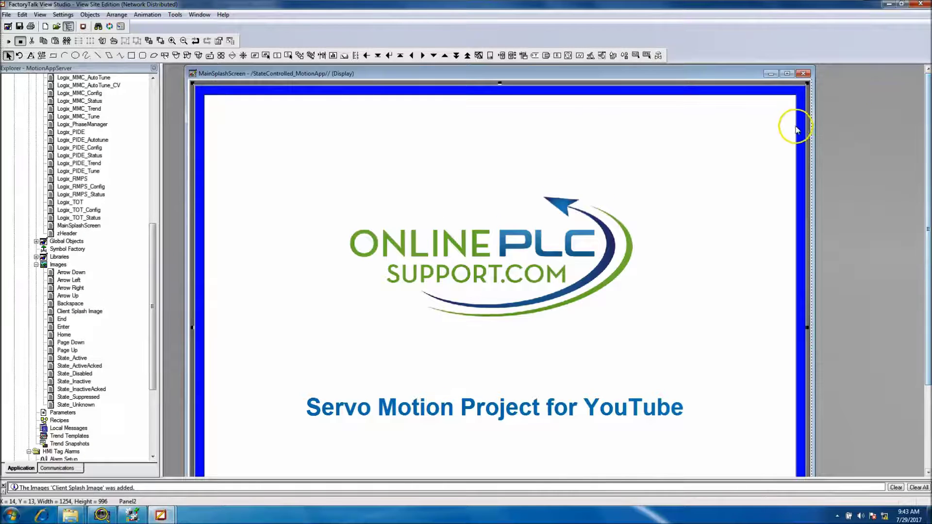
click(548, 245)
click(547, 244)
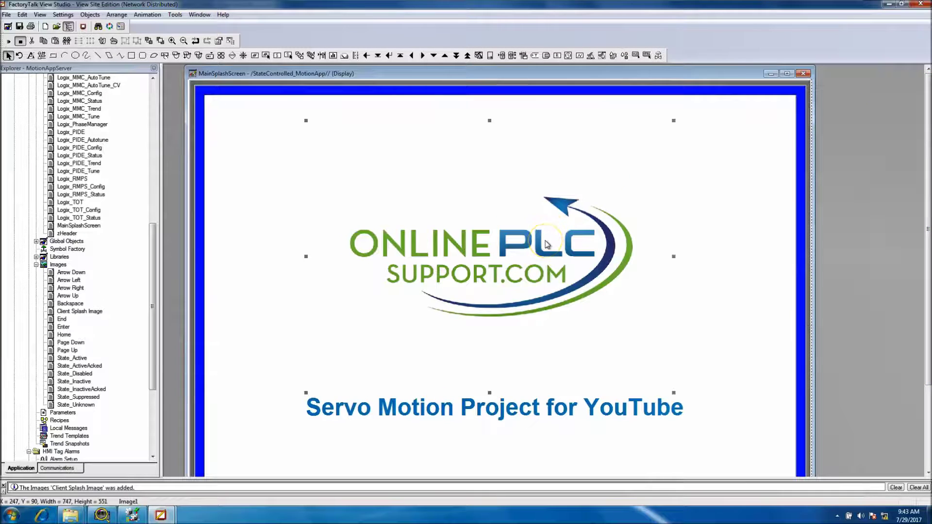
click(547, 411)
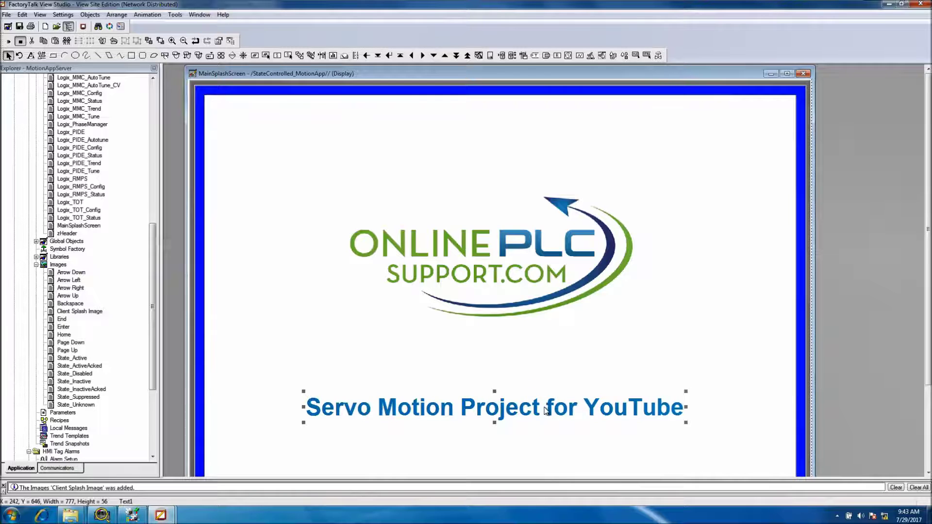
Save and close MainSplashScreen, then open the blank navy zHeader display for editing
click(805, 73)
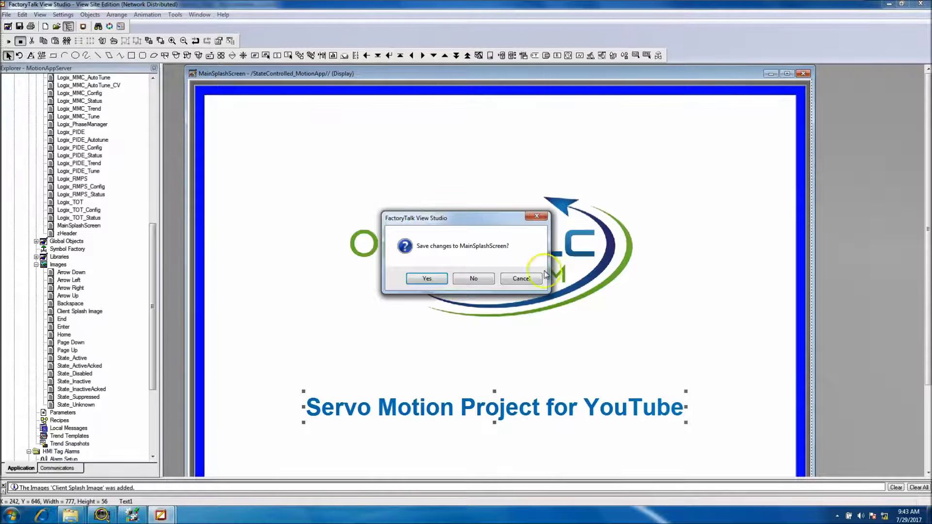
click(421, 277)
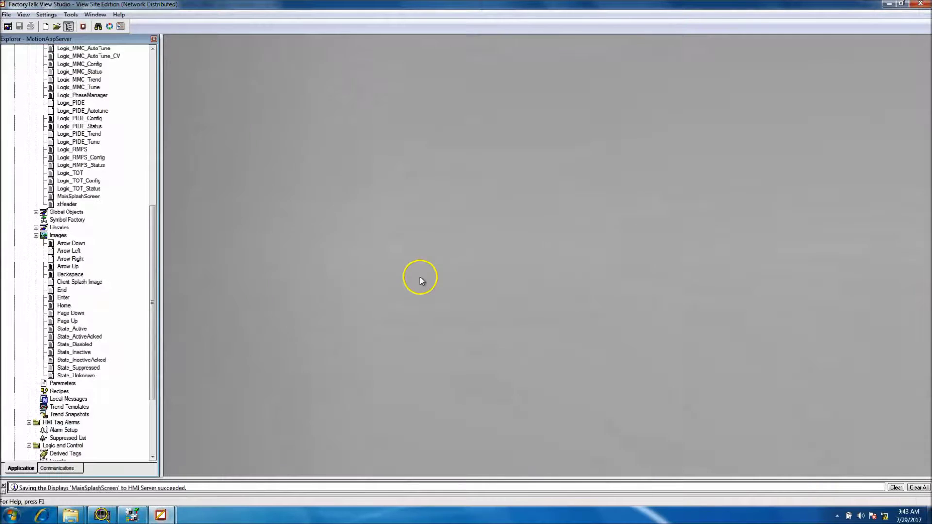
double_click(79, 196)
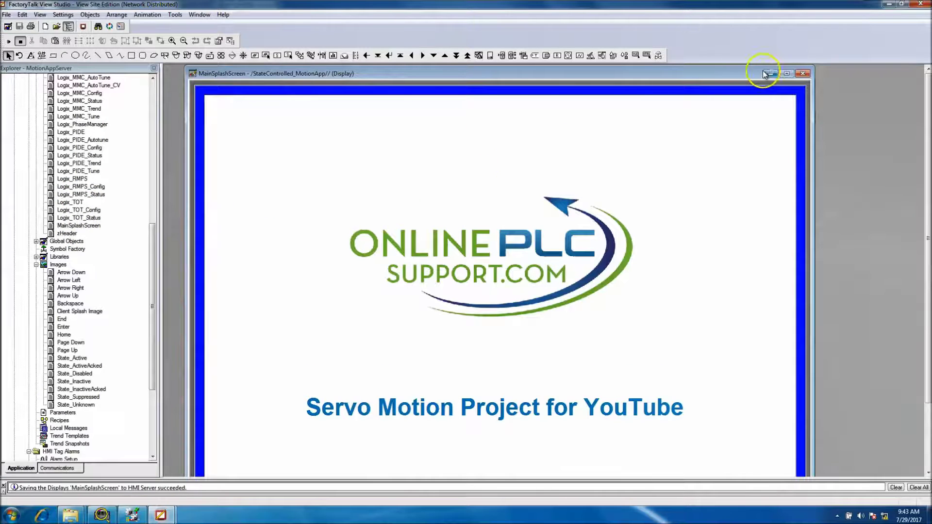
click(804, 74)
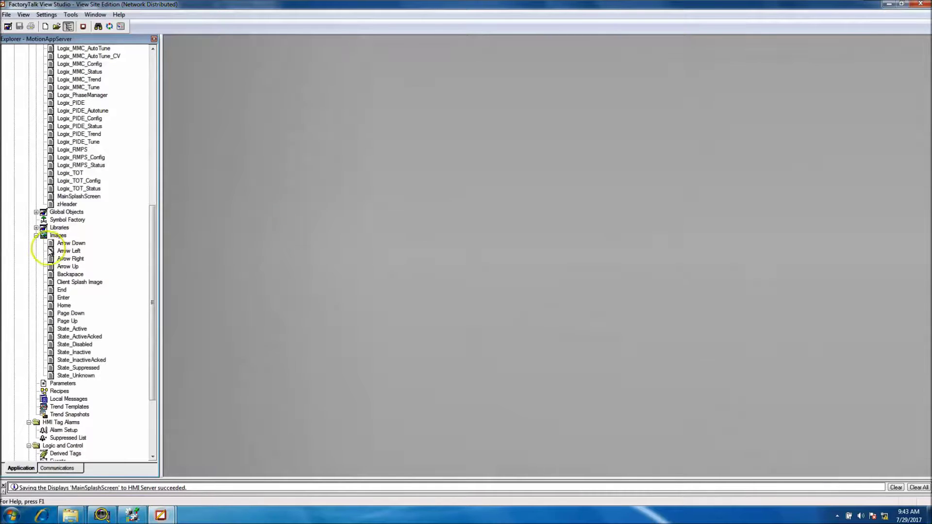
double_click(67, 204)
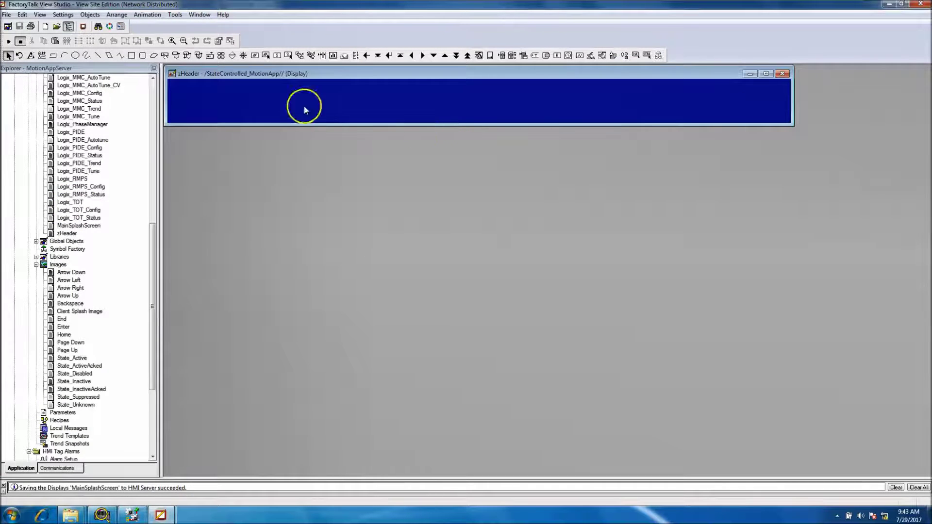
click(116, 14)
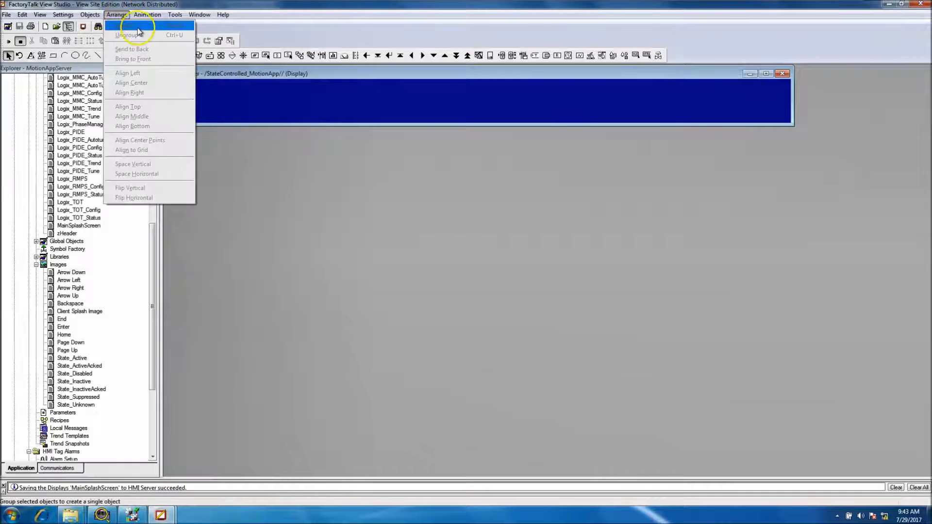
Draw an Alarm and Event Banner across the zHeader display
click(91, 16)
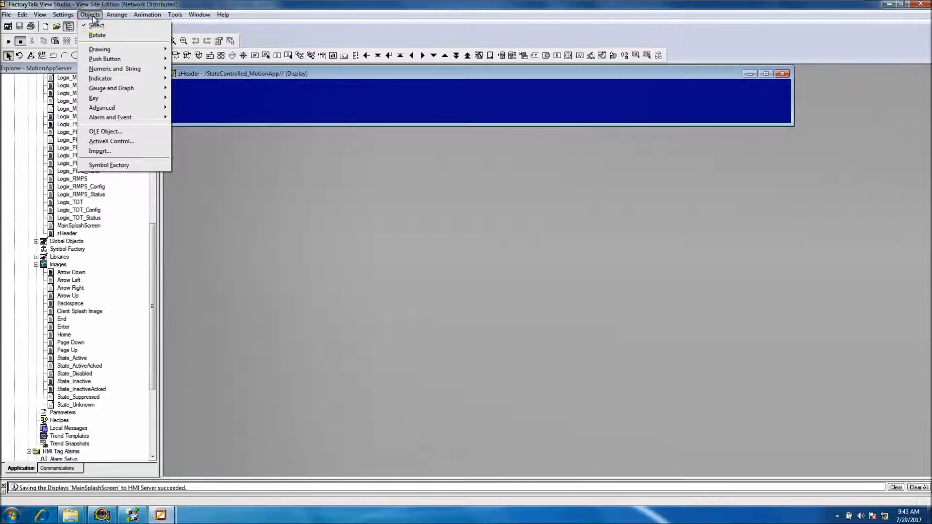
click(104, 118)
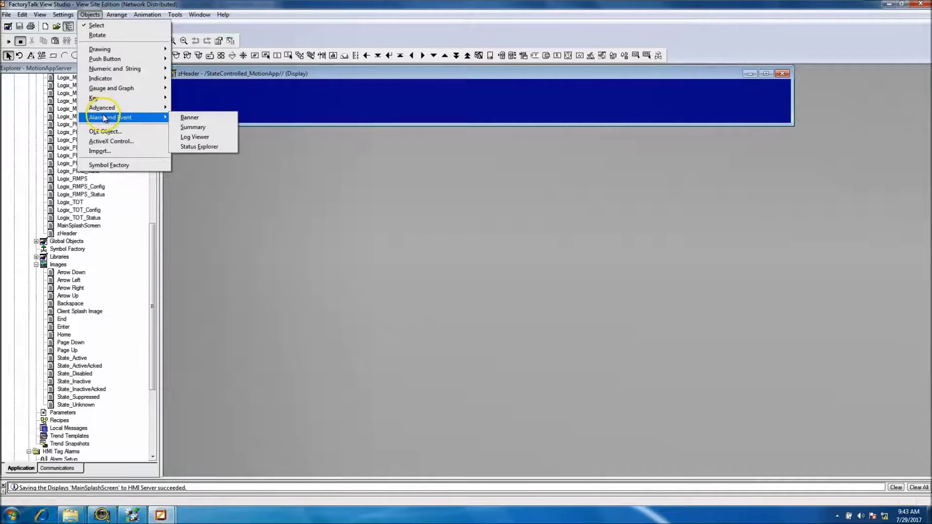
click(189, 118)
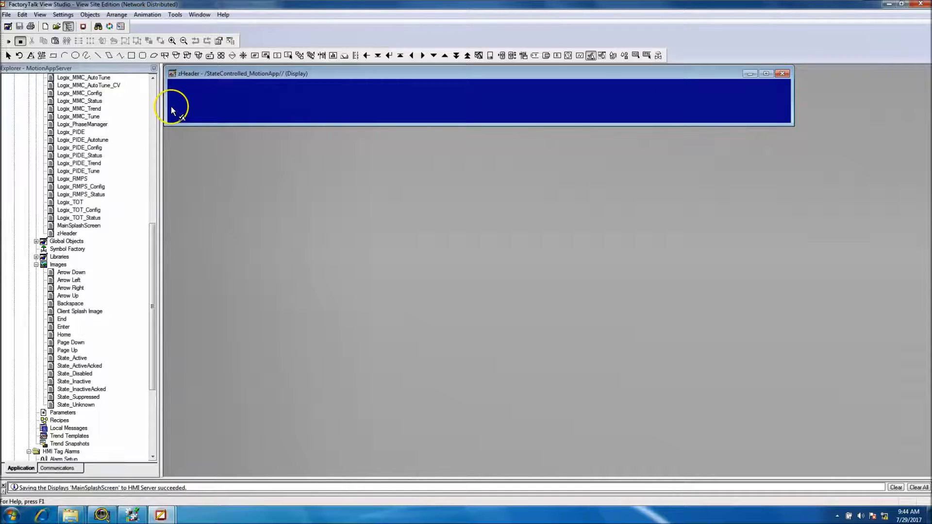
drag(171, 107, 448, 126)
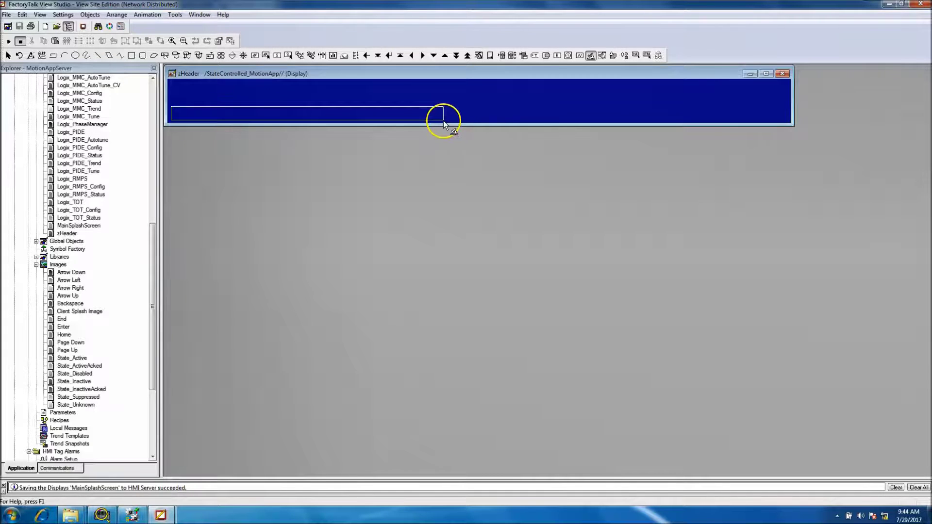
drag(444, 121, 442, 121)
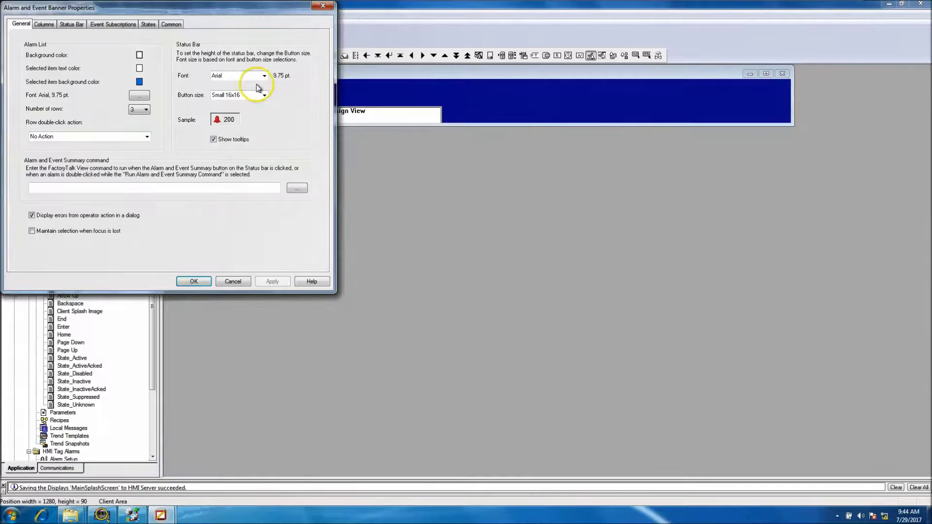
Review the banner's column and status bar settings, cancel, then reposition and delete the banner
drag(208, 7, 360, 155)
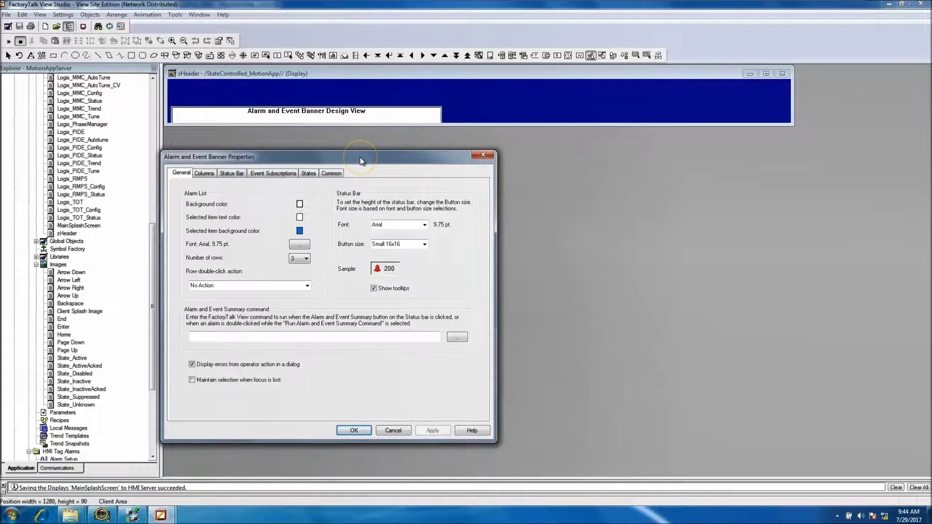
click(202, 175)
click(232, 174)
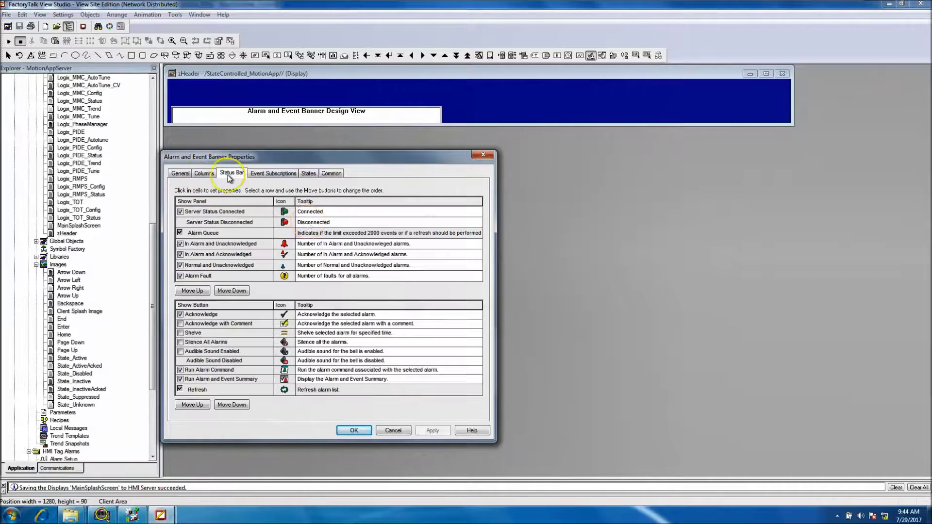
click(390, 430)
mouse_move(346, 117)
mouse_down()
mouse_move(346, 97)
mouse_move(348, 106)
mouse_up()
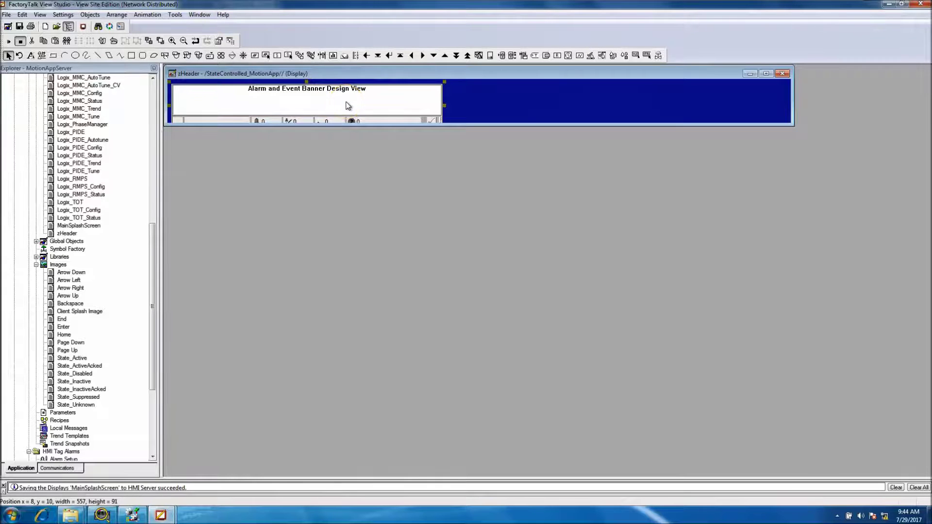
key(Delete)
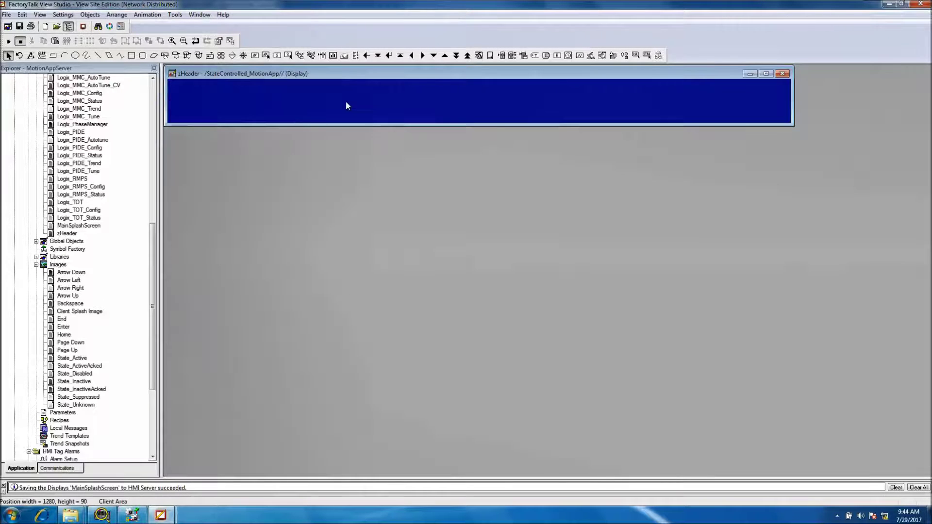
Add an Alarm and Event Log Viewer across the header with default properties
click(116, 15)
mouse_move(90, 15)
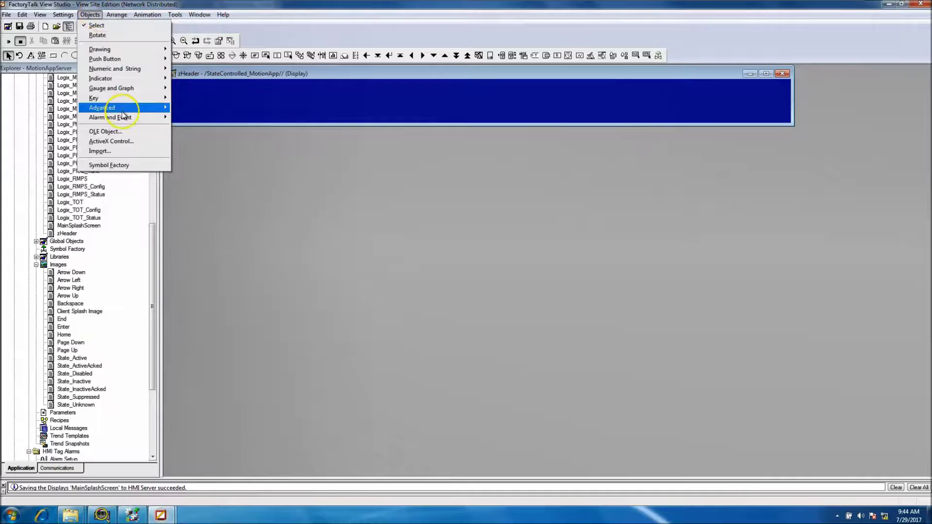
mouse_move(124, 118)
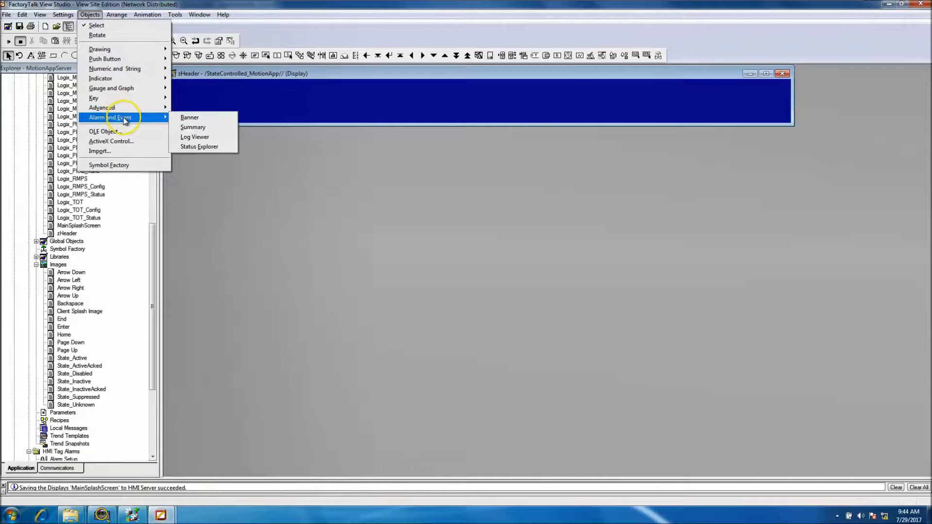
click(187, 139)
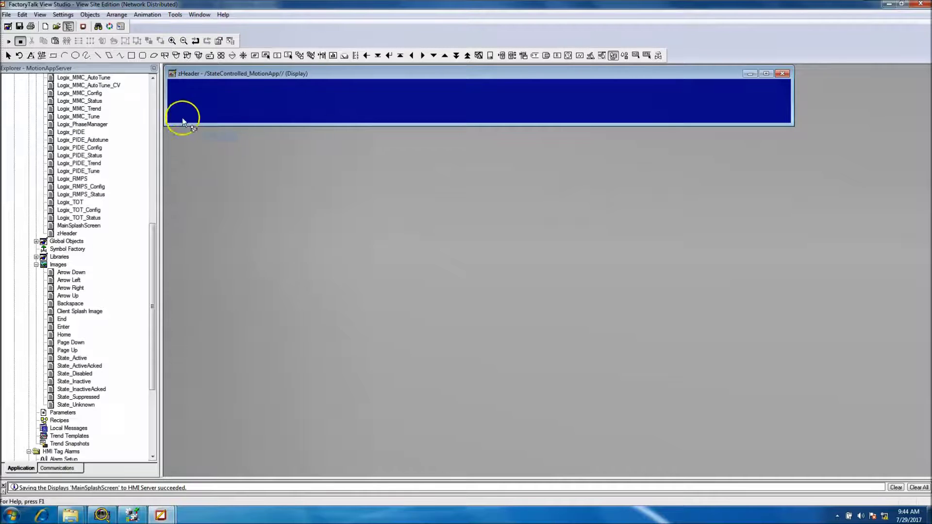
drag(174, 108, 383, 119)
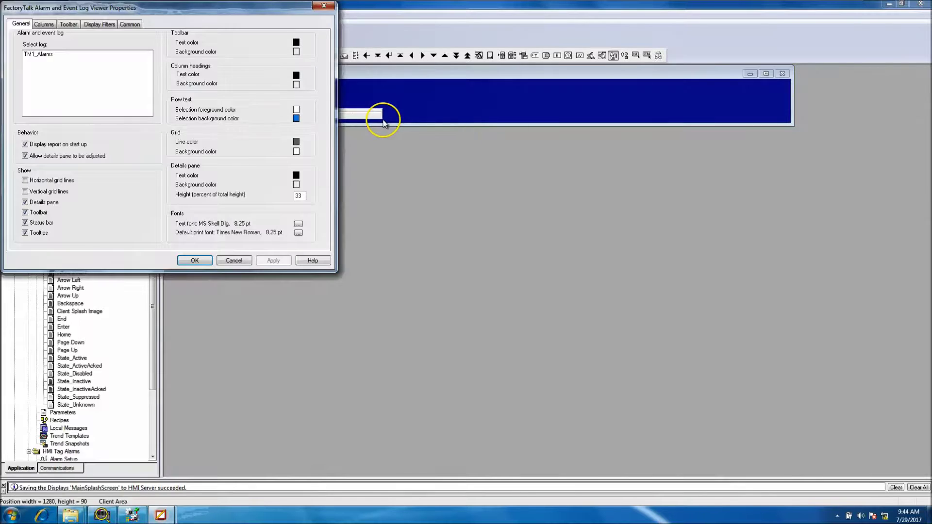
click(208, 262)
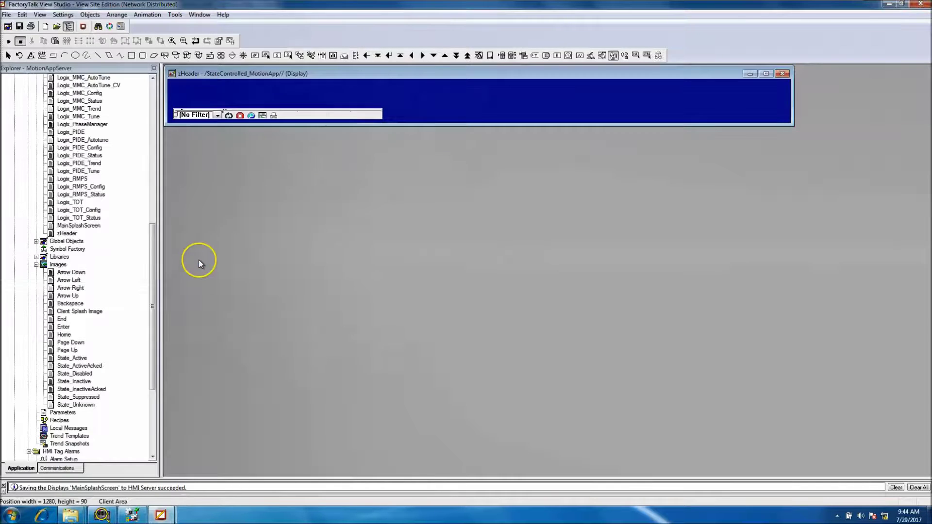
Recheck the log viewer's properties, then delete it and the leftover small object
double_click(285, 114)
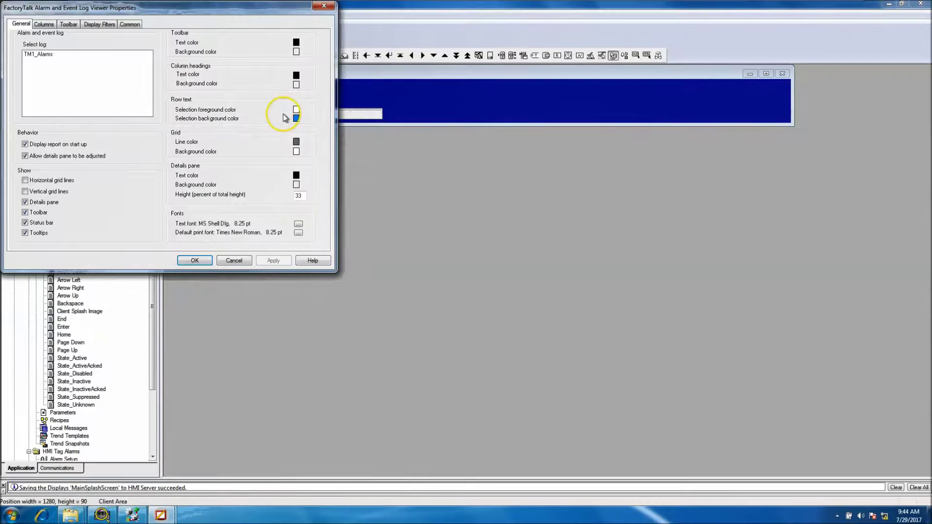
click(241, 259)
click(299, 114)
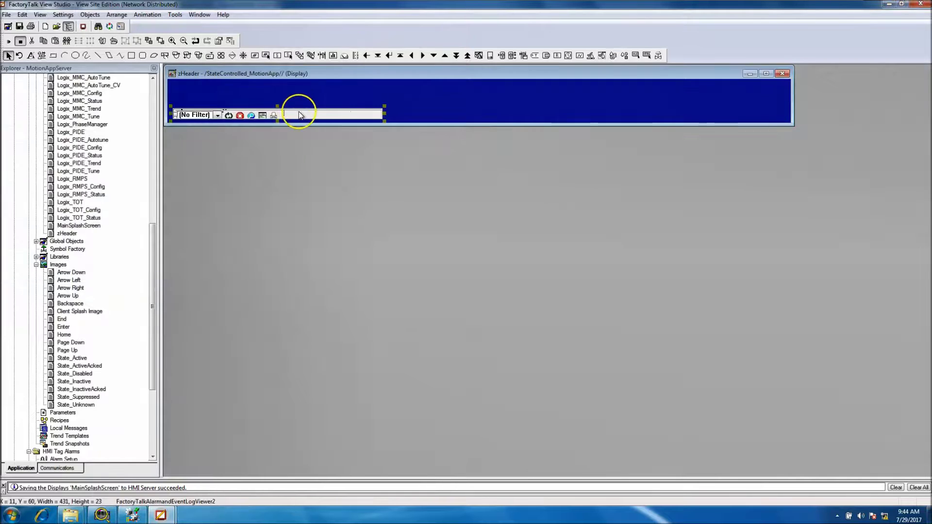
key(Delete)
click(285, 114)
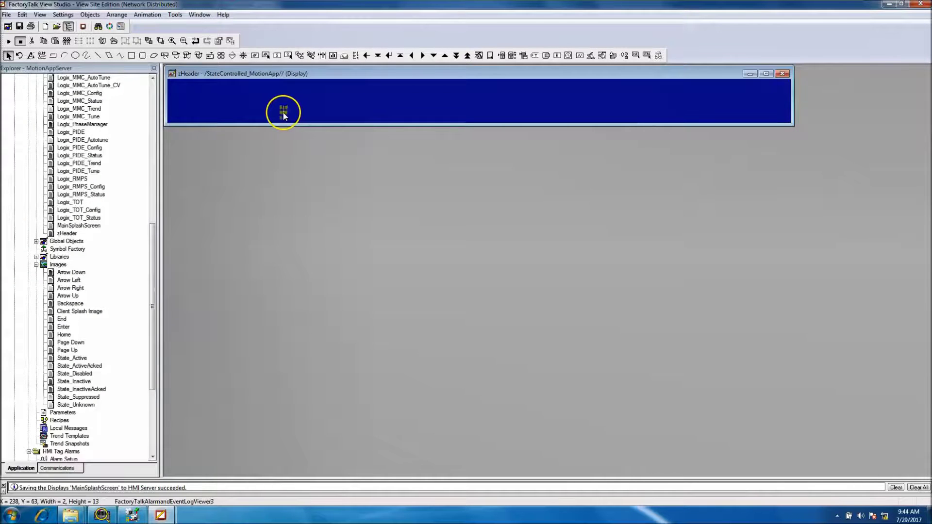
key(Delete)
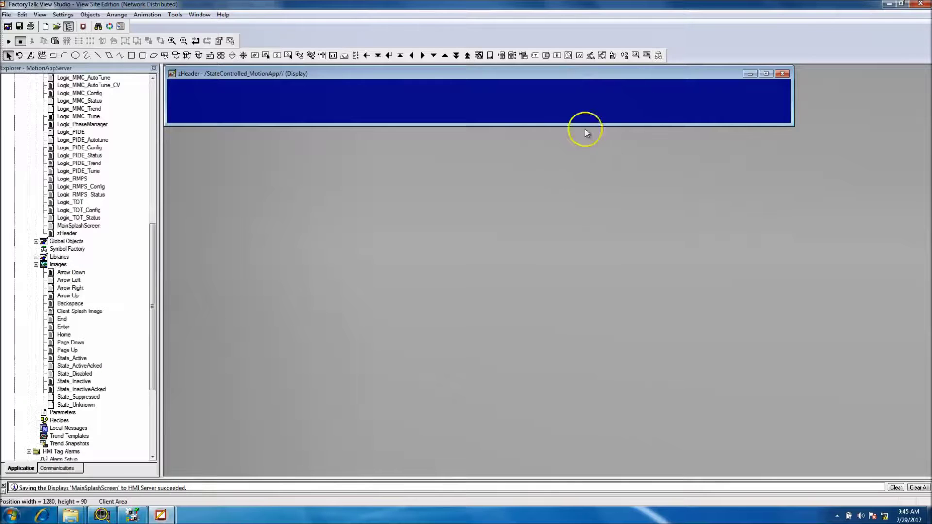
click(632, 118)
mouse_move(483, 96)
mouse_down()
mouse_move(458, 116)
mouse_move(452, 100)
mouse_up()
click(37, 265)
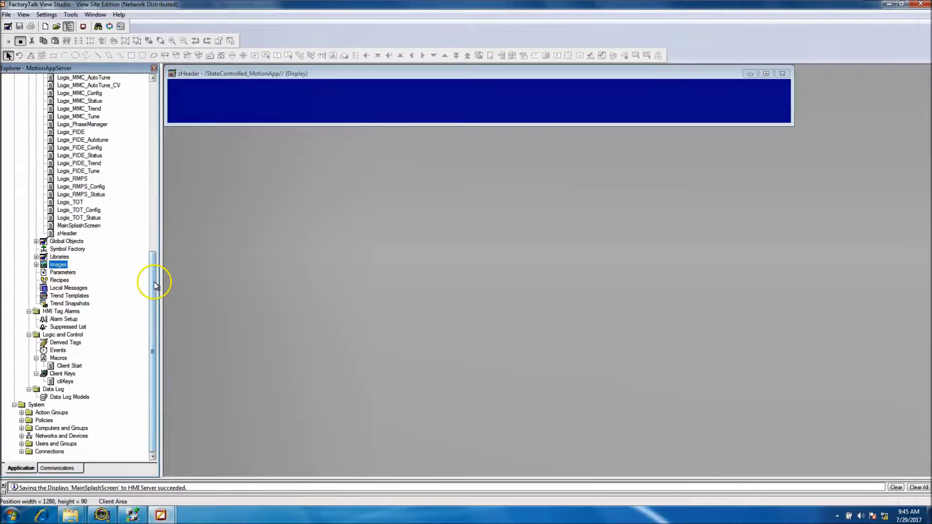
Close the zHeader display without saving its changes
drag(154, 282, 147, 257)
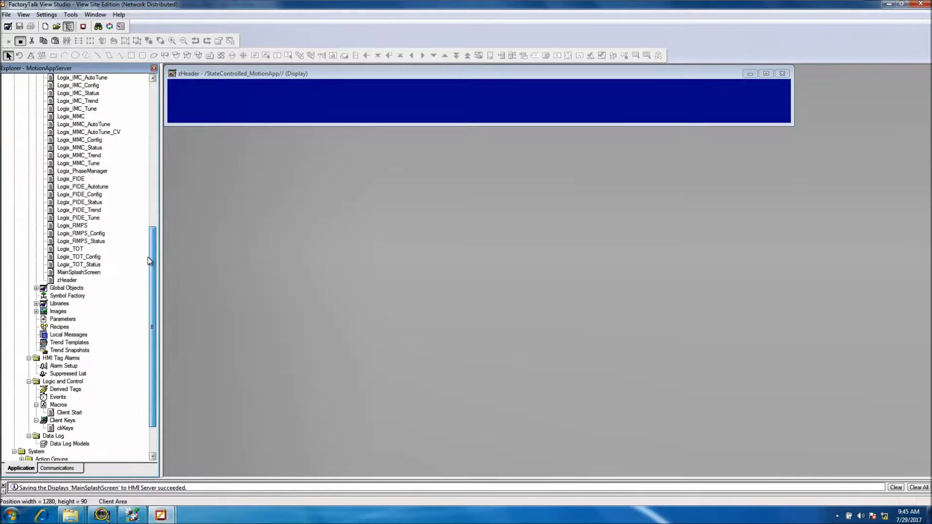
drag(148, 257, 147, 119)
click(36, 140)
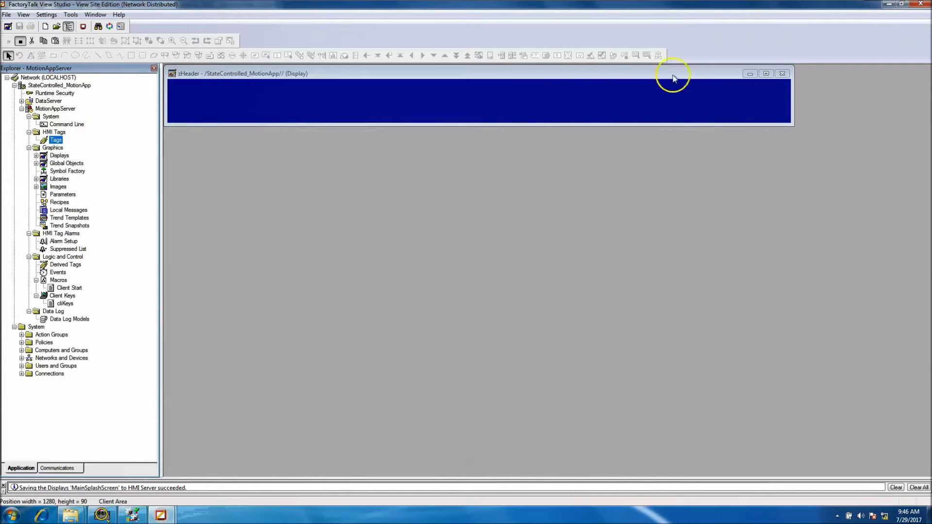
click(787, 74)
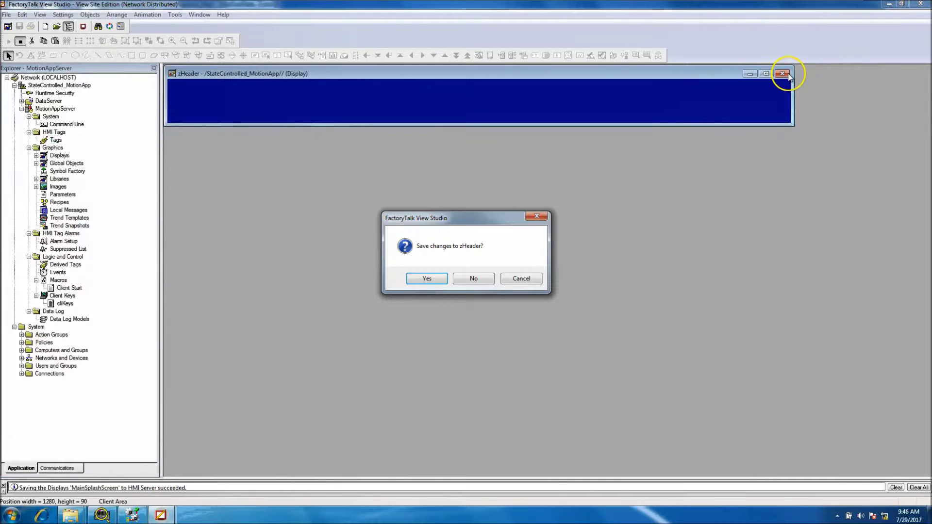
click(475, 277)
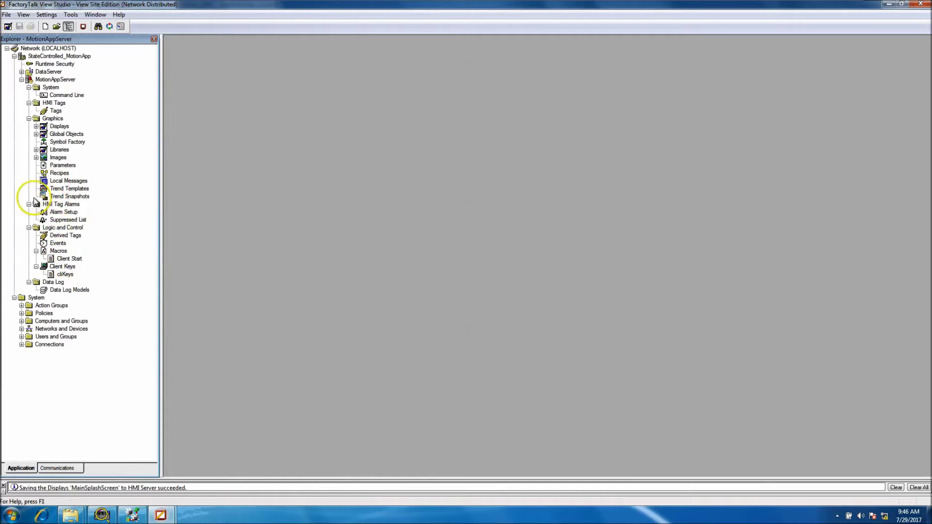
Expand the Displays list and open the Client Start macro
click(36, 126)
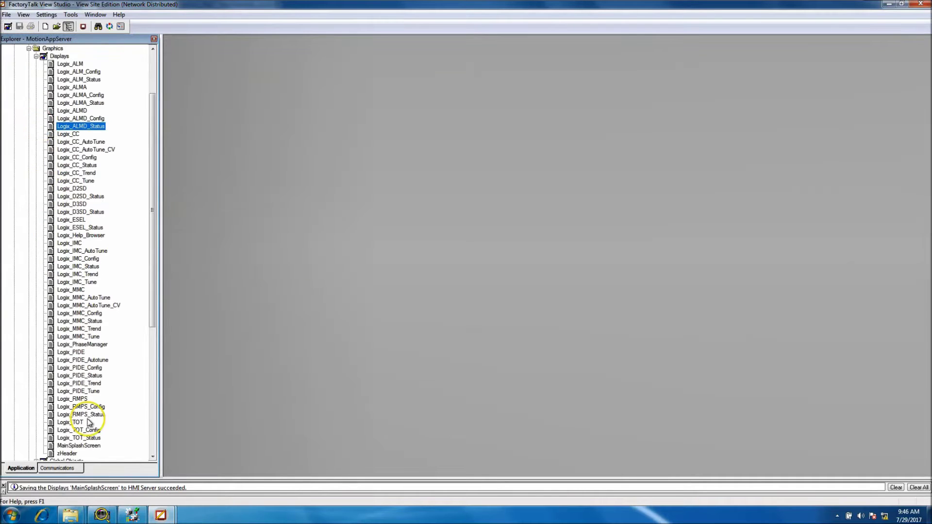
scroll(152, 327, down, 1)
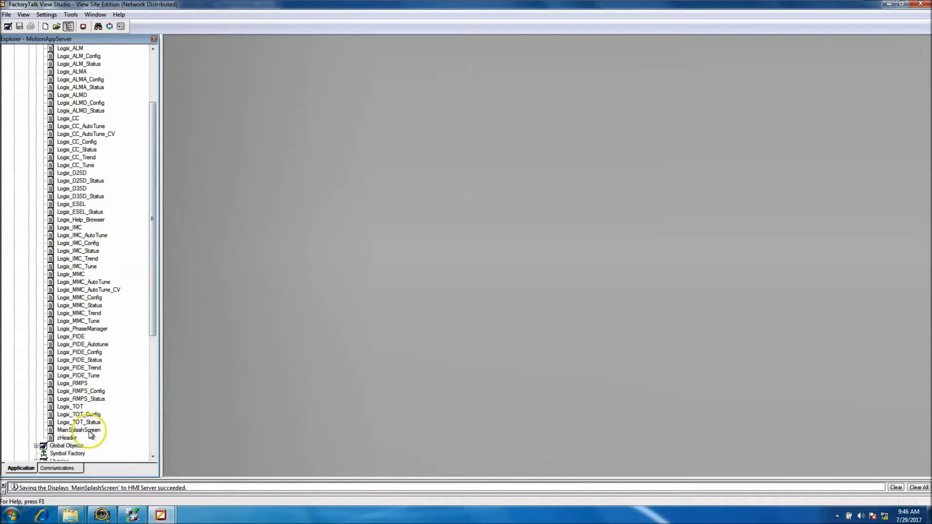
click(72, 438)
drag(153, 333, 154, 422)
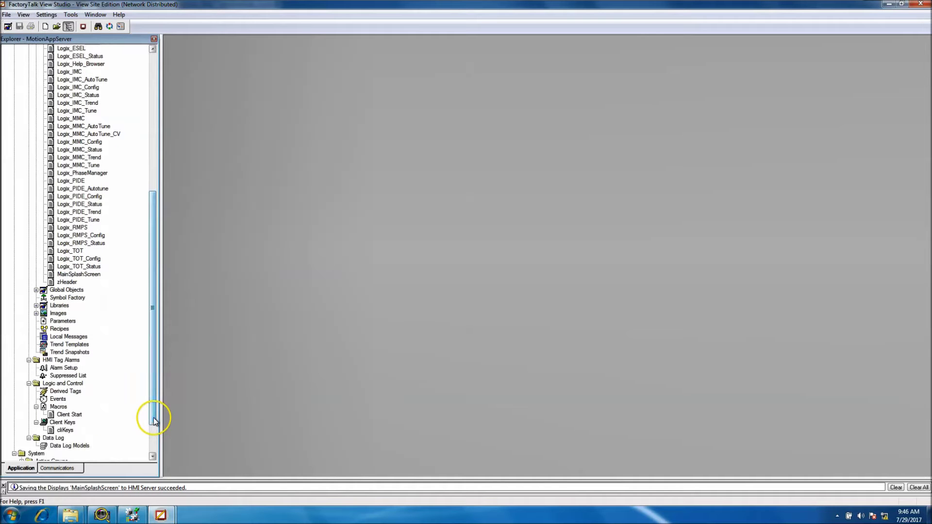
double_click(69, 414)
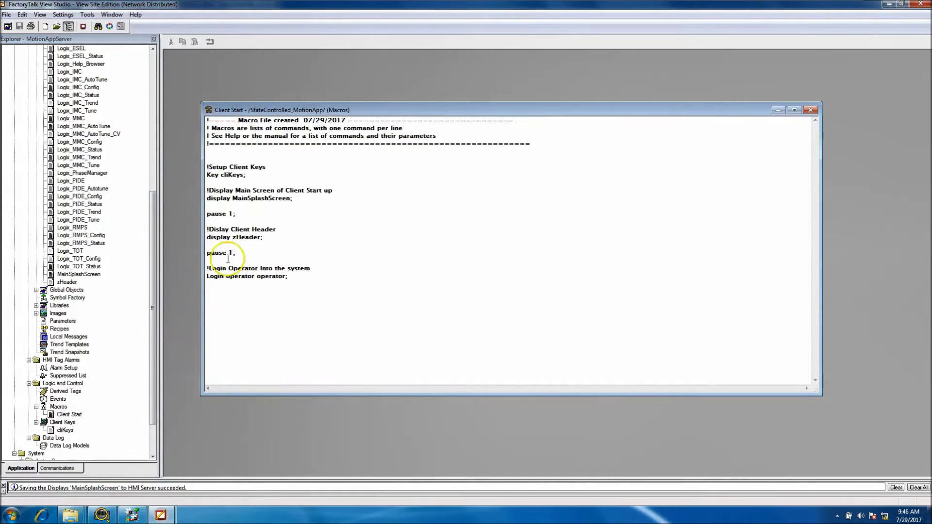
click(811, 109)
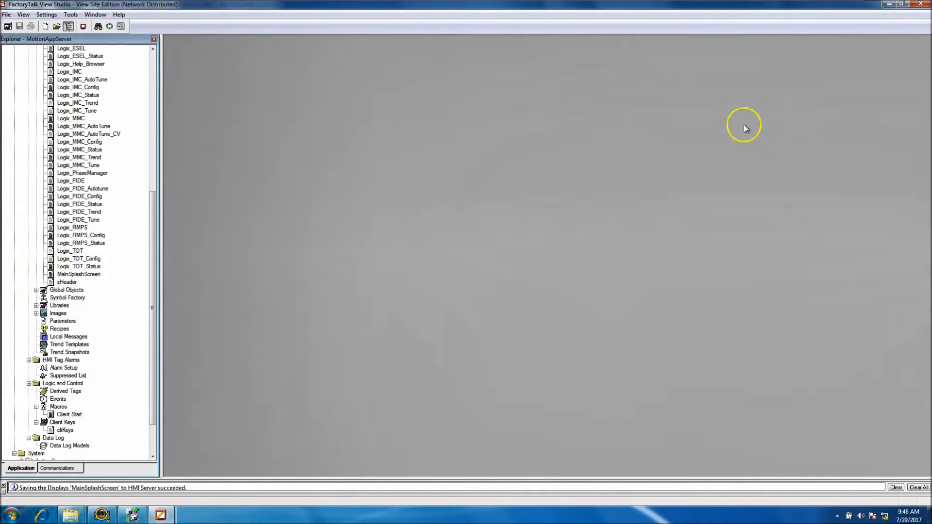
drag(152, 292, 156, 269)
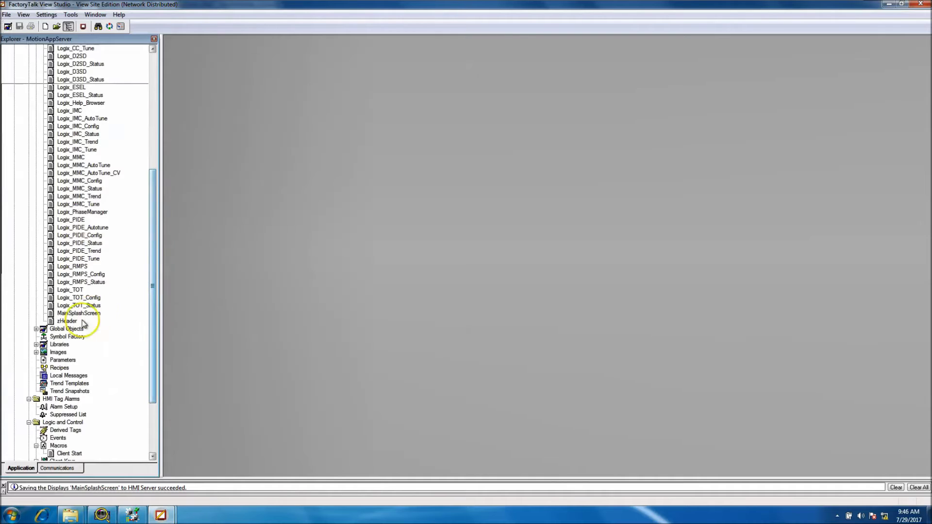
double_click(85, 313)
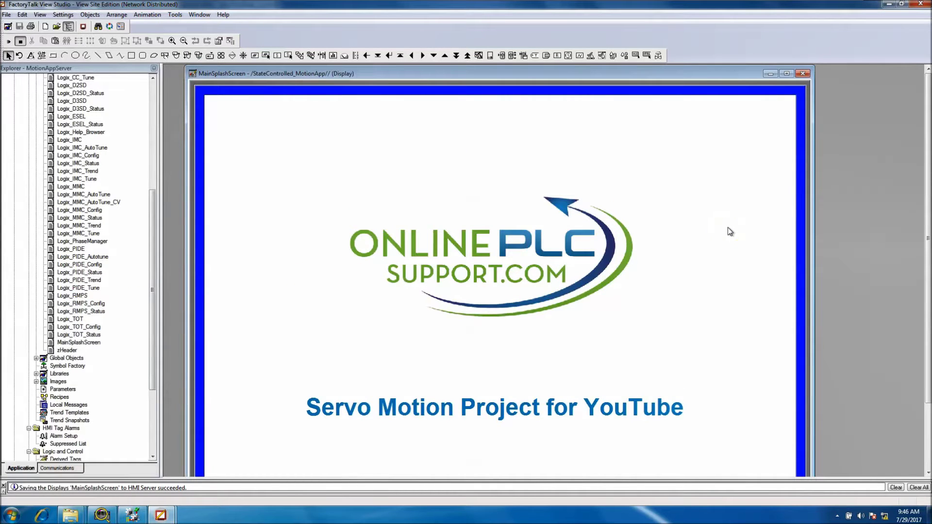
click(803, 73)
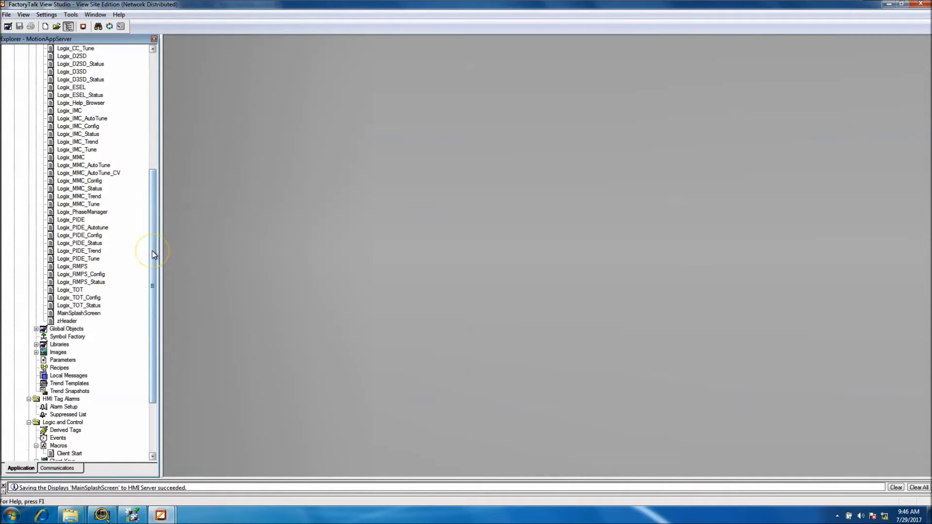
drag(153, 251, 141, 141)
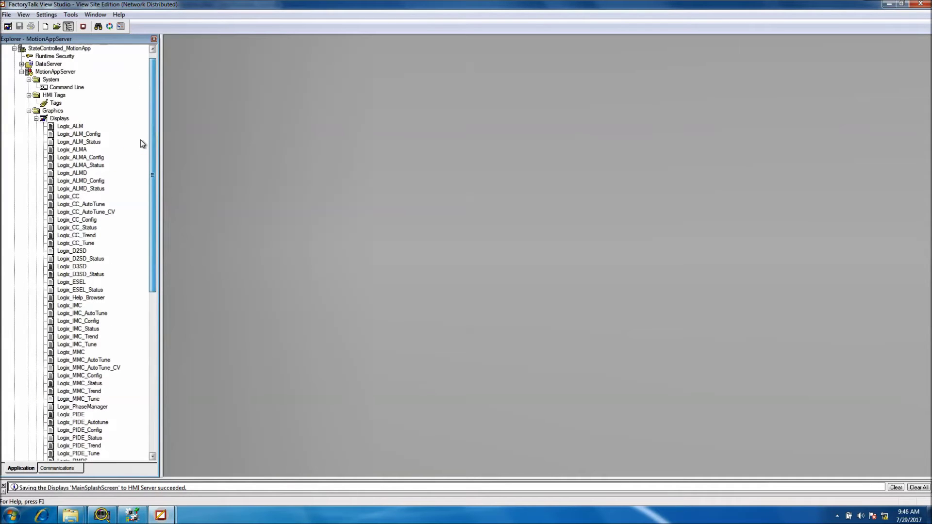
drag(141, 139, 141, 130)
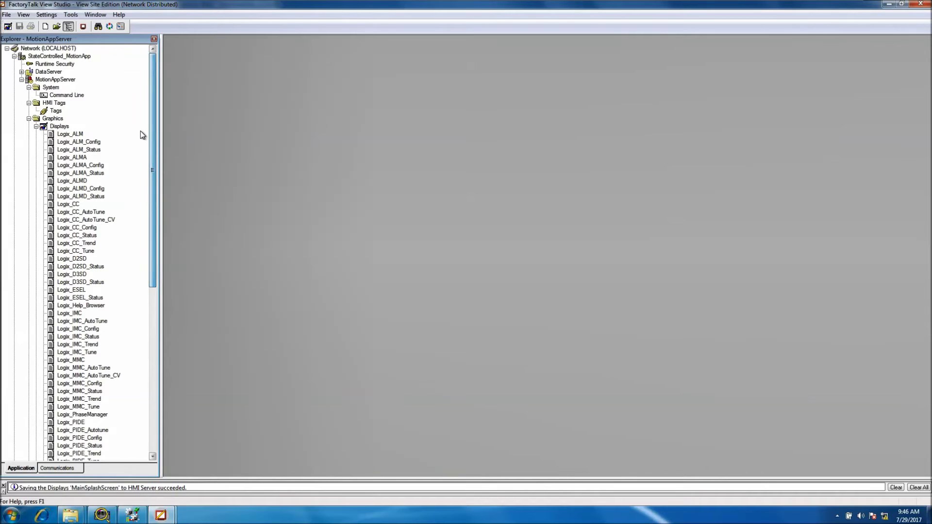